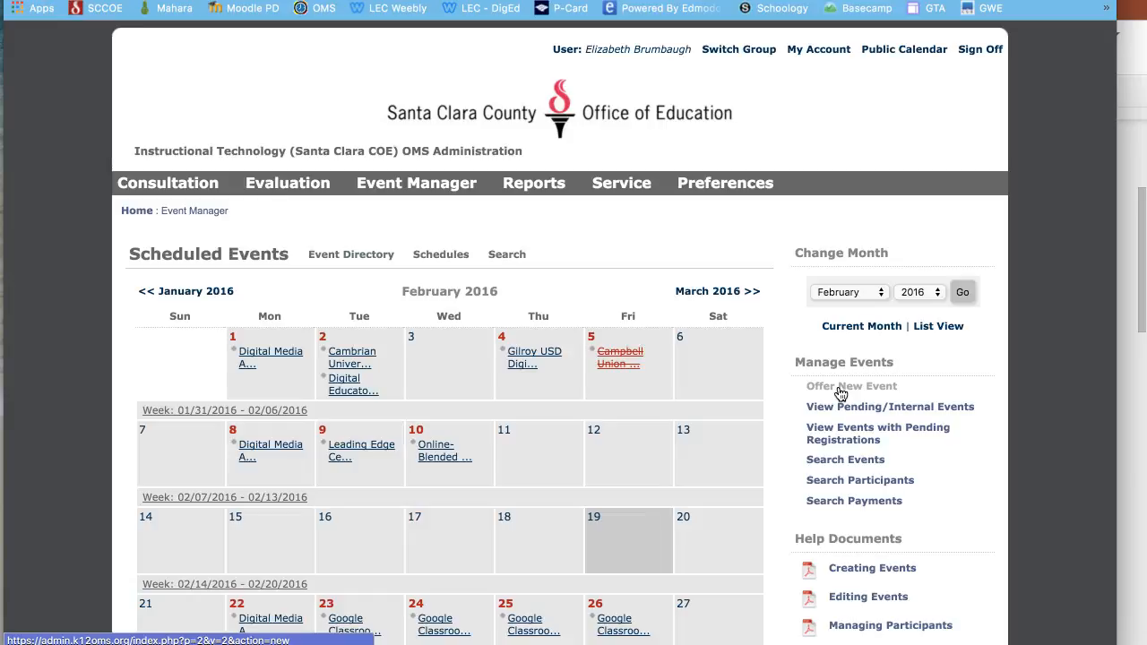
- Start a new event as a non-consecutive multi-day event spanning 3 days and continue
click(840, 394)
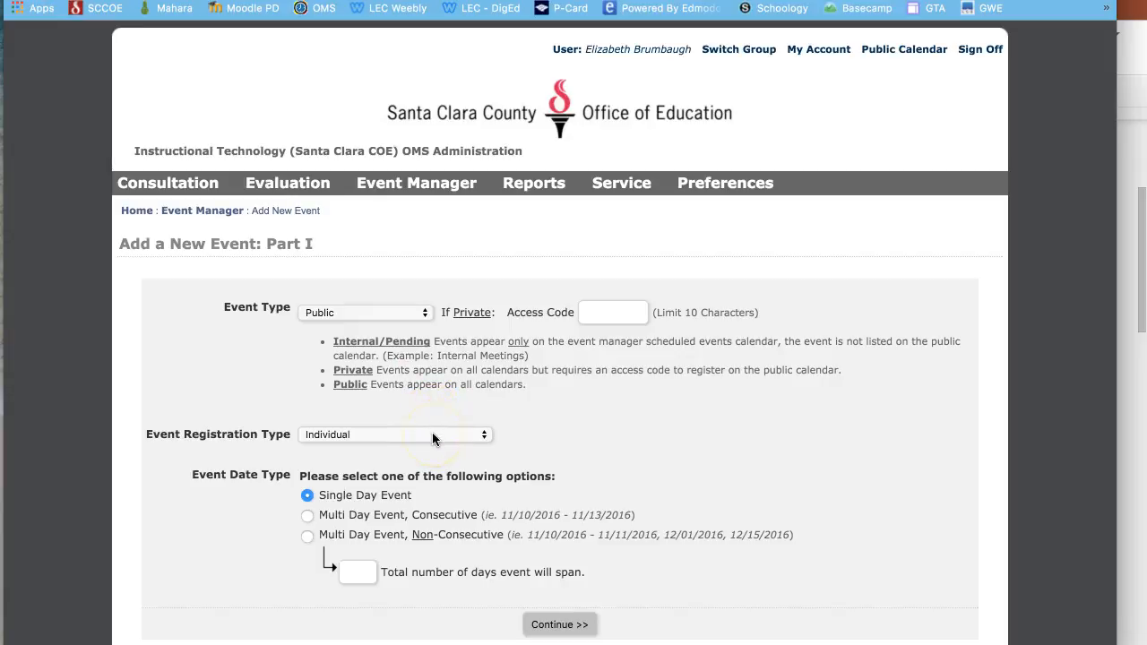
scroll(428, 441, down, 3)
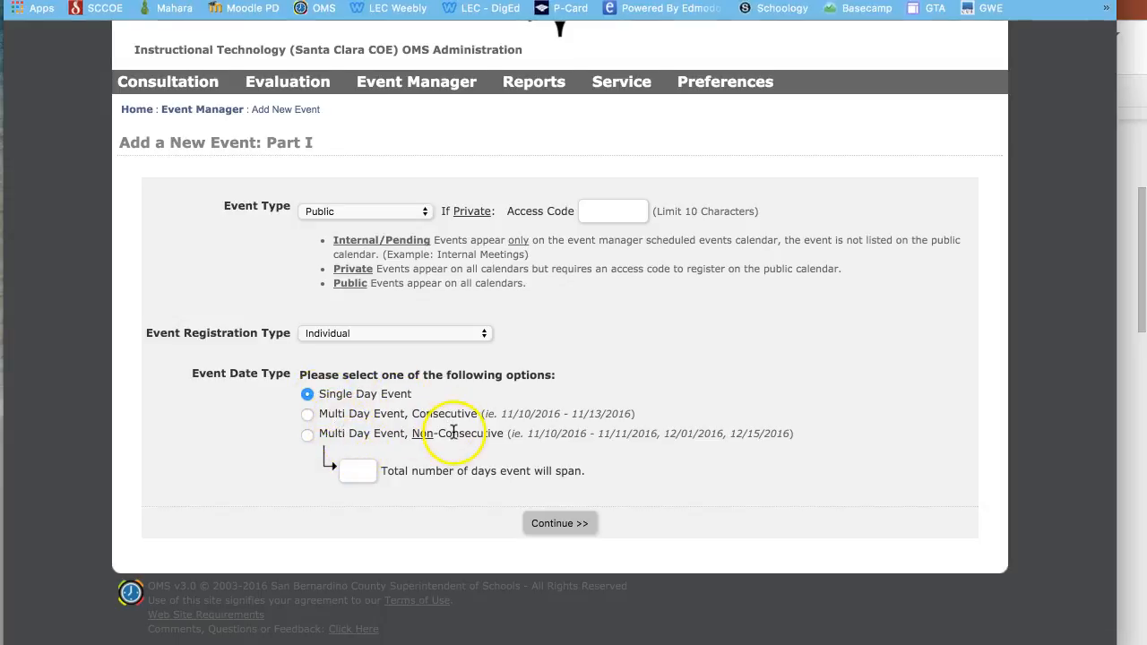
click(307, 435)
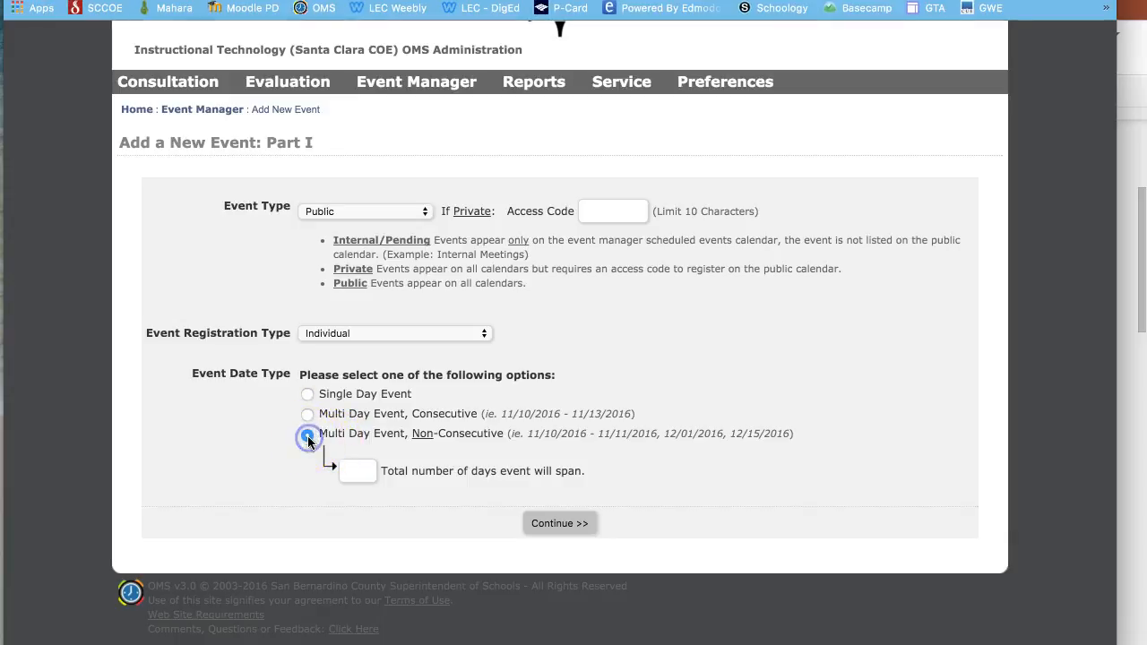
click(368, 474)
text(3)
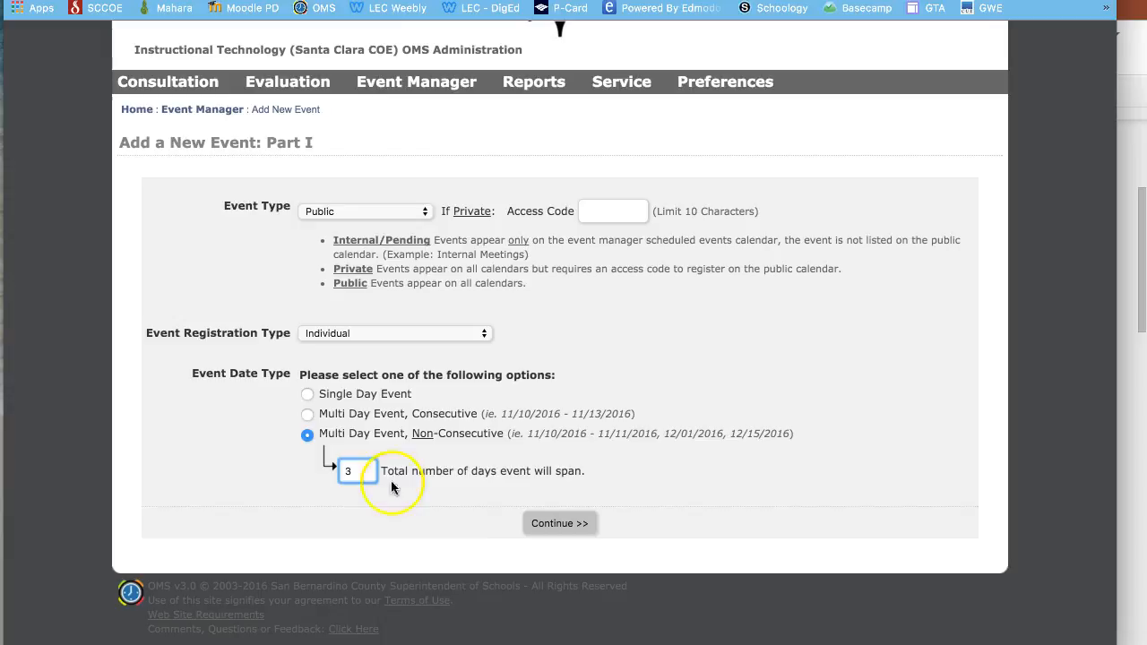
click(563, 524)
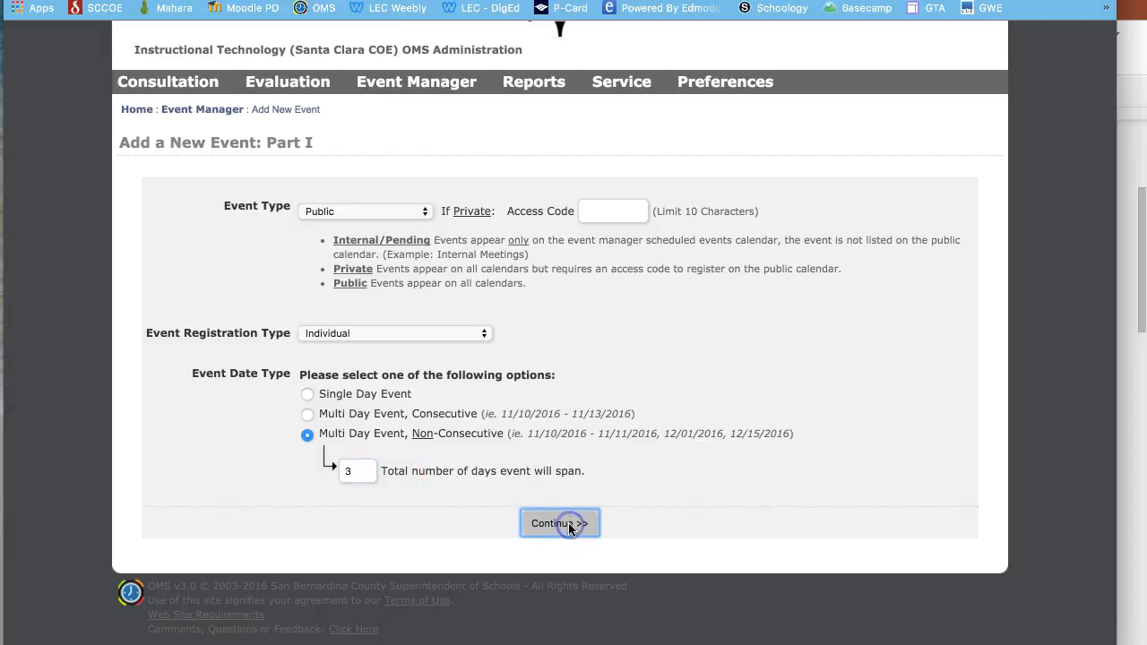
- Set Event Day 1 to March 02, 2016
click(448, 431)
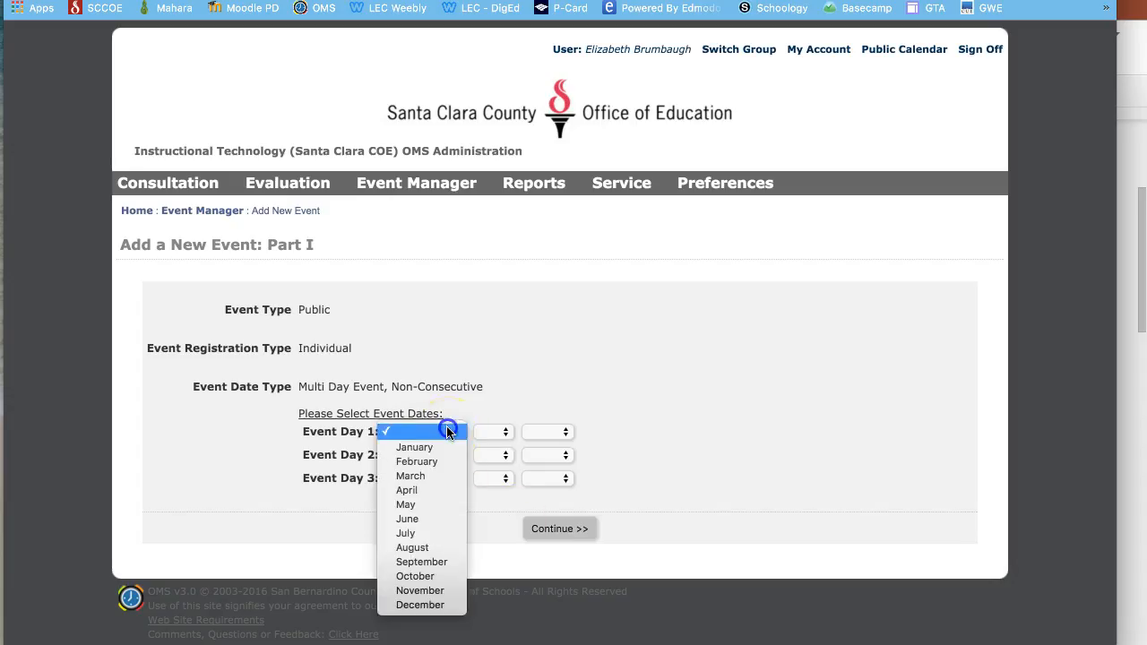
click(438, 475)
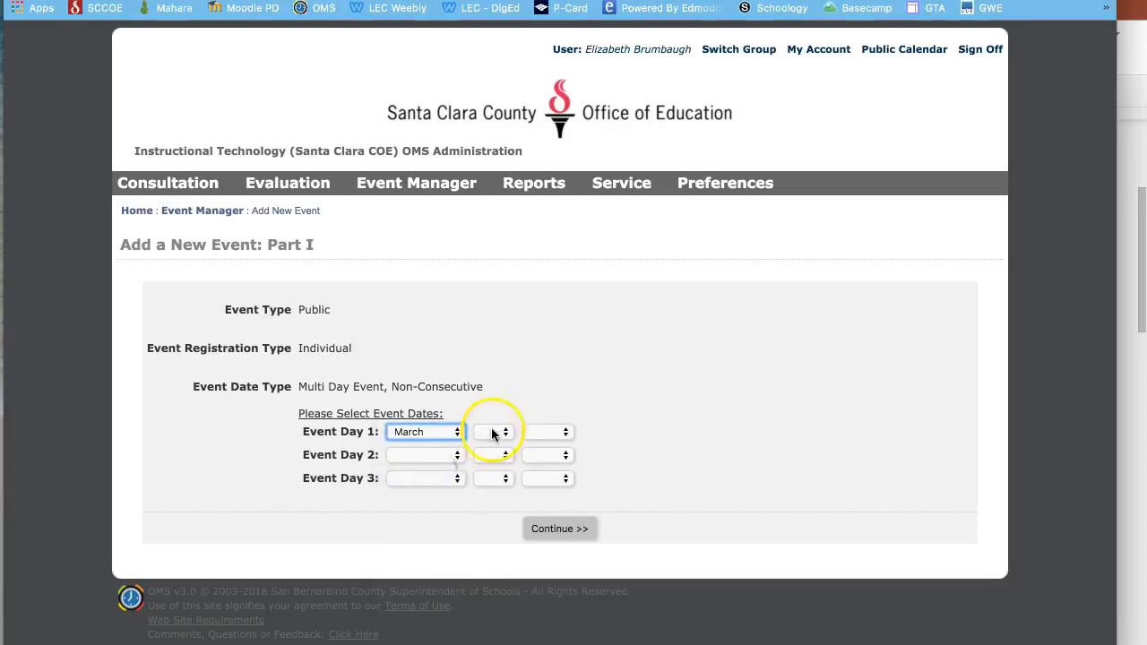
click(492, 432)
click(491, 463)
click(537, 433)
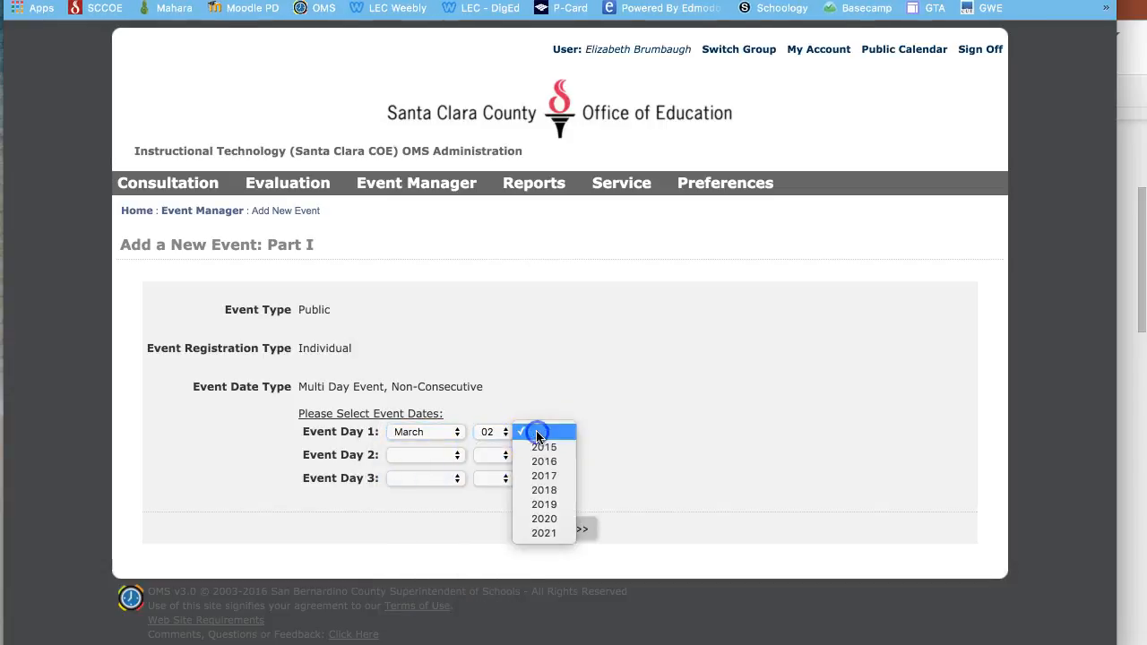
click(543, 462)
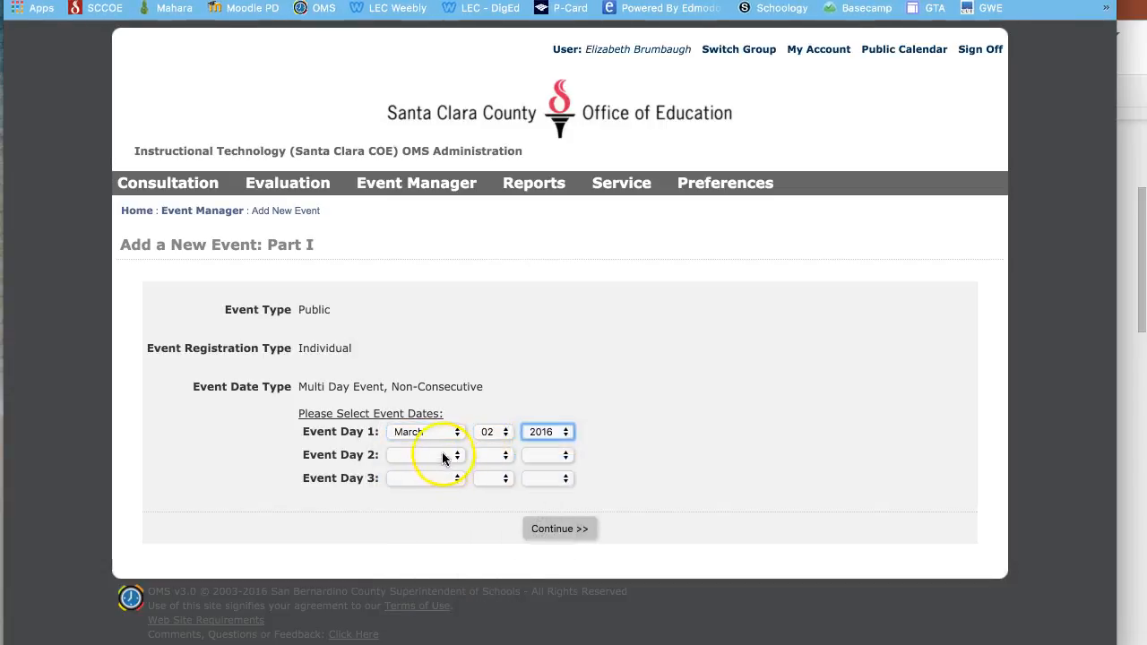
- Set Event Day 2 to April 02, 2016
click(427, 455)
click(434, 513)
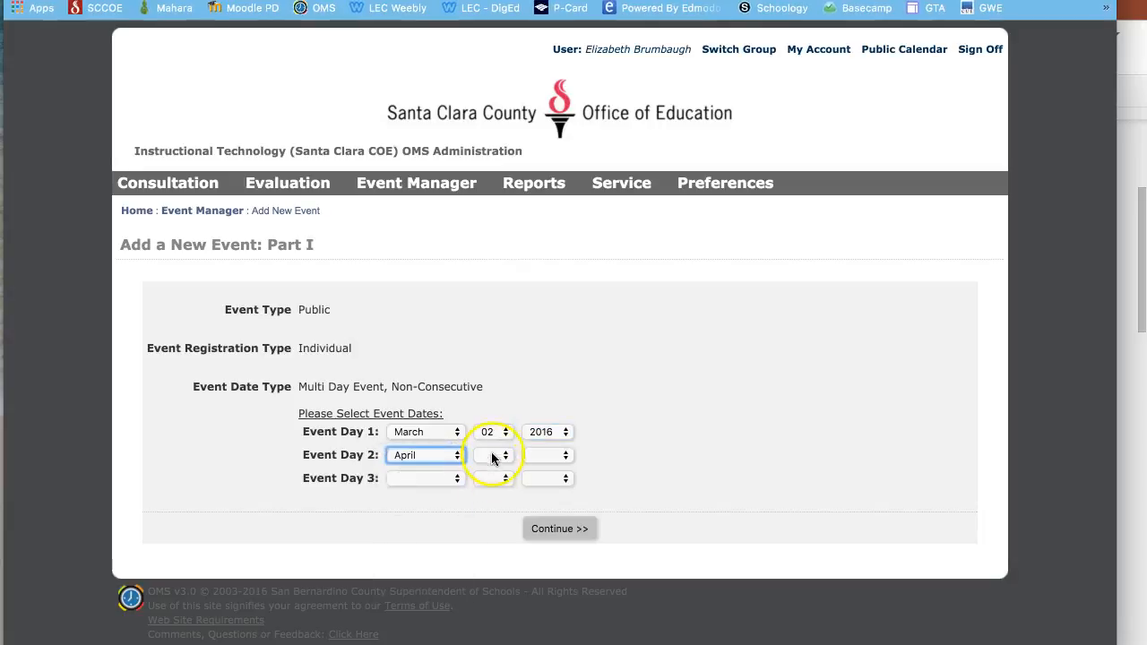
click(491, 455)
click(491, 484)
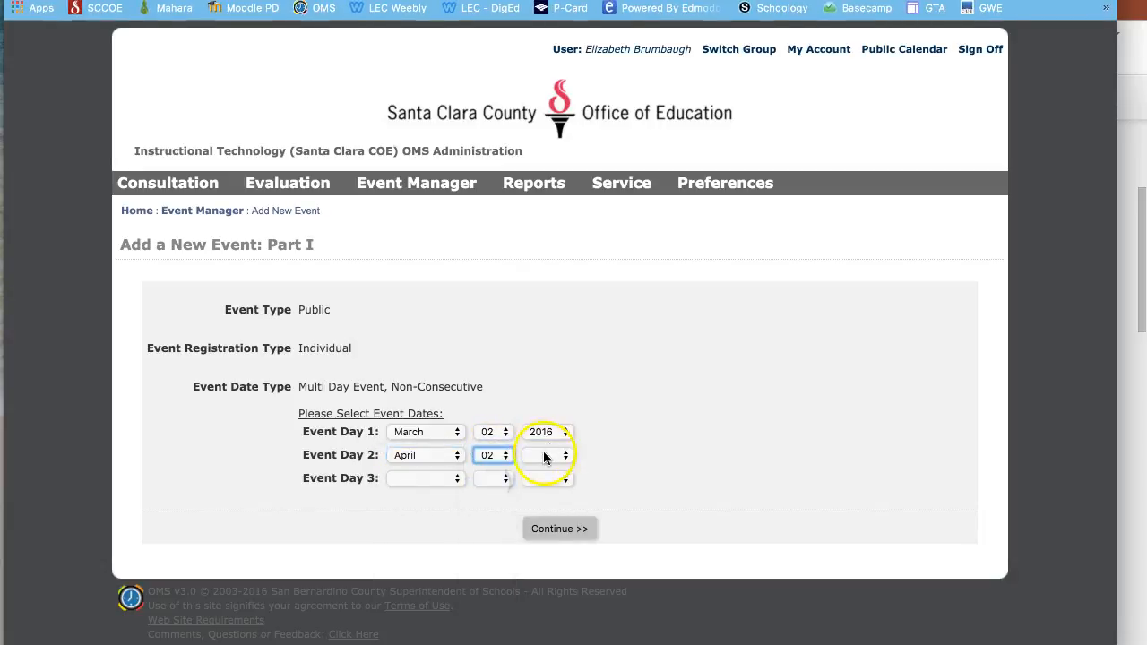
click(544, 453)
click(543, 484)
- Set Event Day 3 to May 02, 2016 and continue to Part II
click(439, 477)
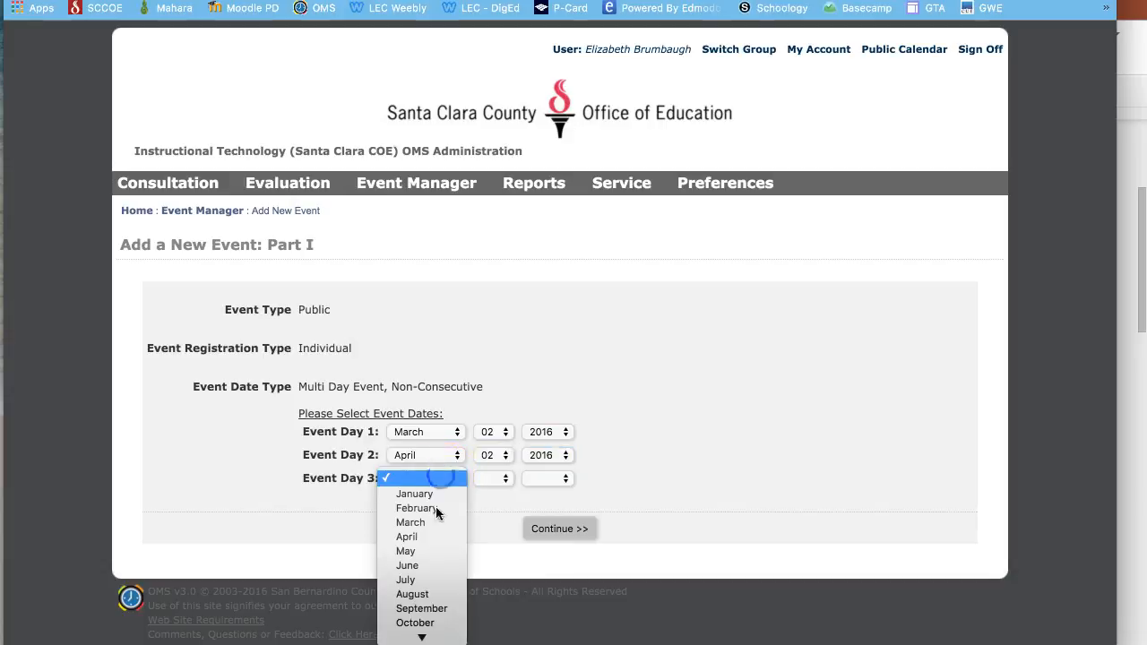
click(422, 551)
click(484, 481)
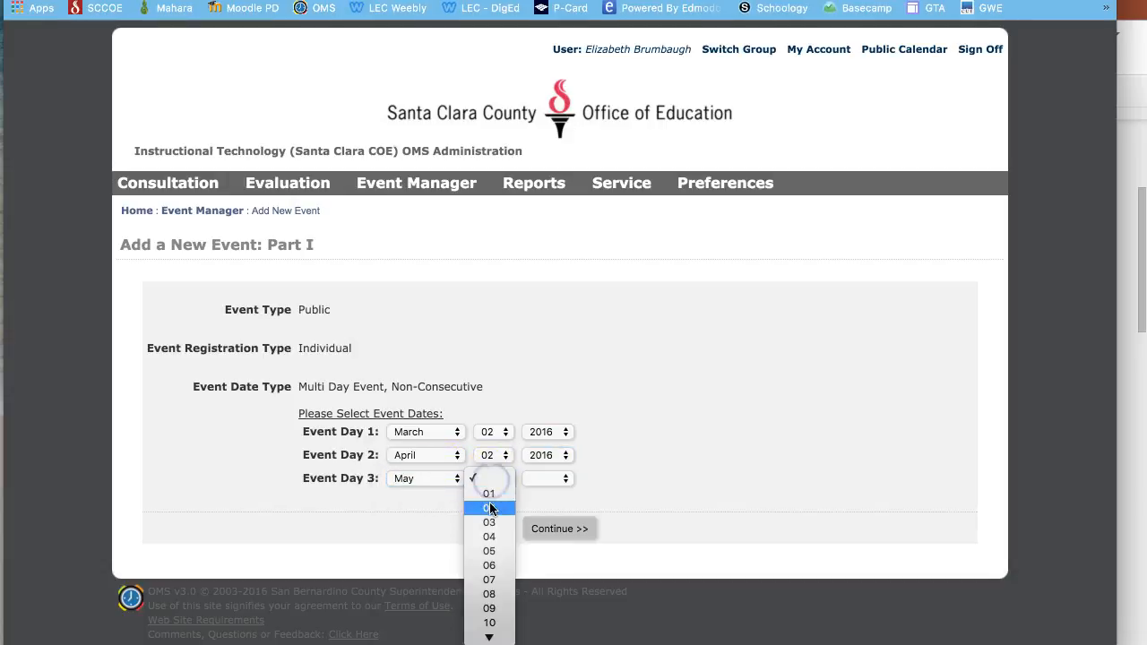
click(489, 503)
click(539, 479)
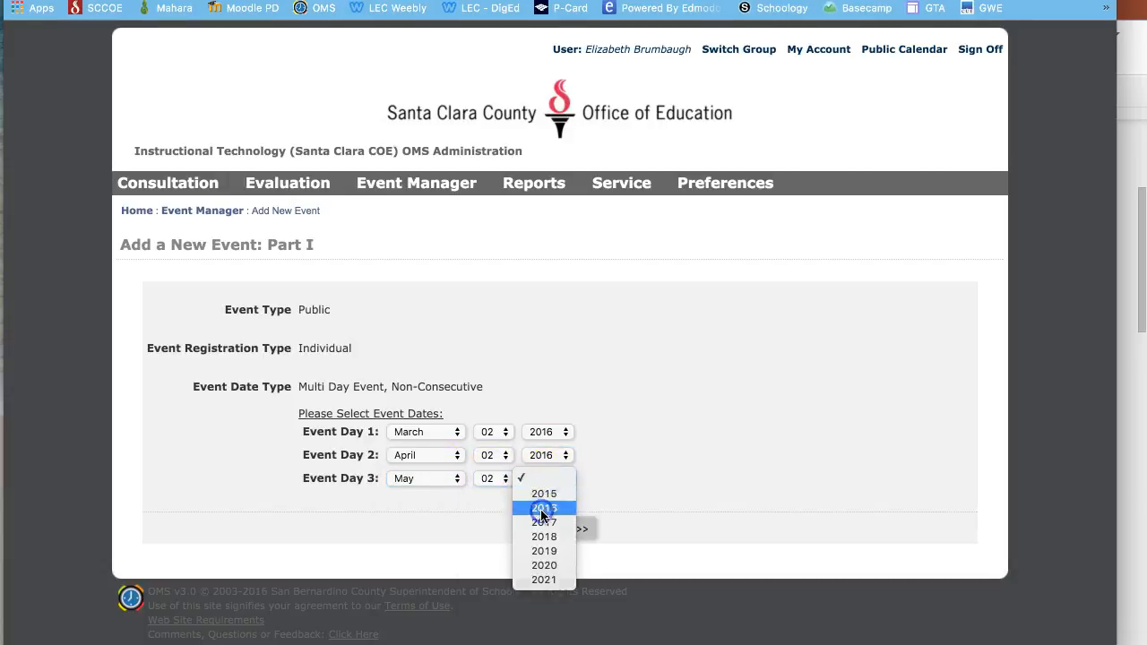
click(541, 518)
click(573, 534)
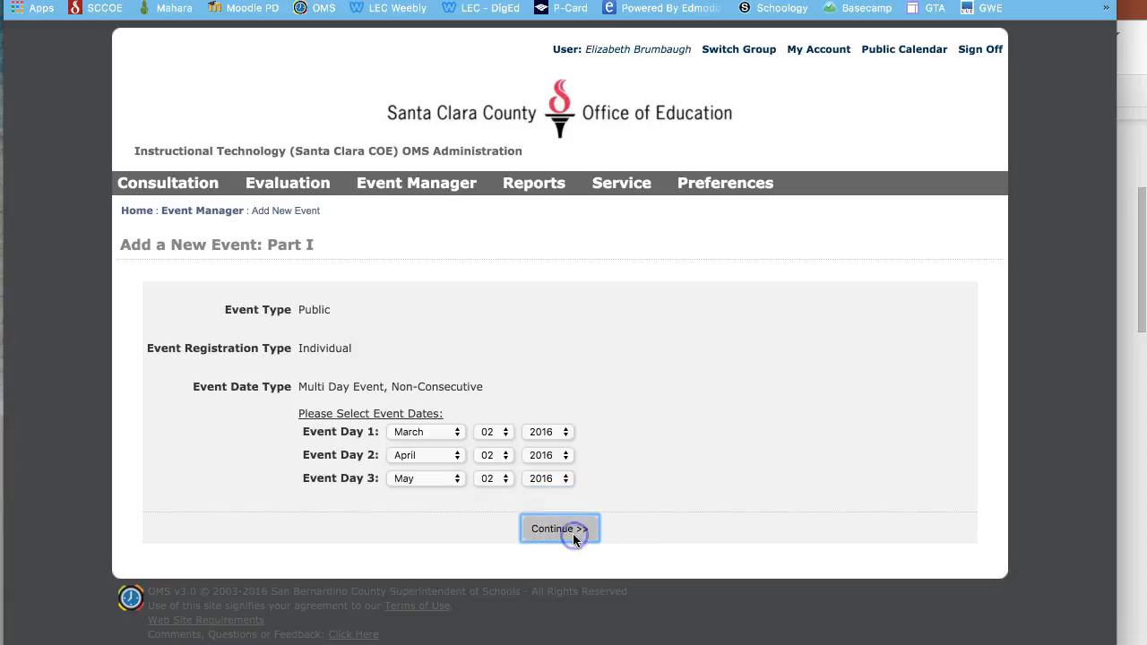
scroll(505, 446, down, 5)
- Set the event to run from a 04:00 start to a 06:00 end
click(377, 269)
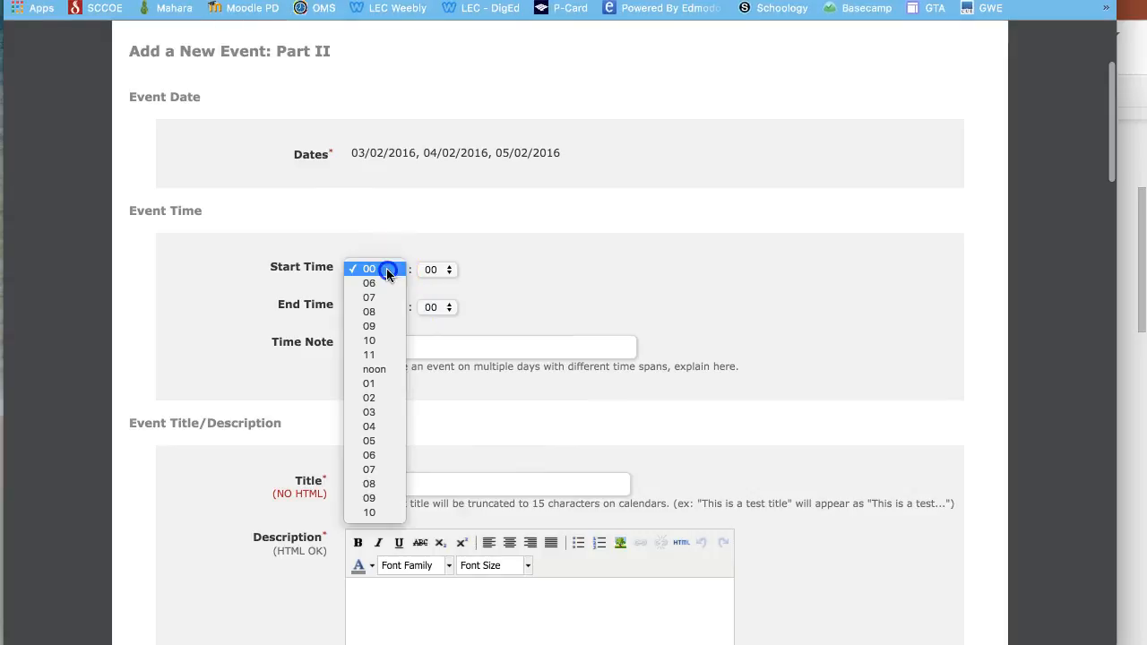
click(374, 427)
click(437, 270)
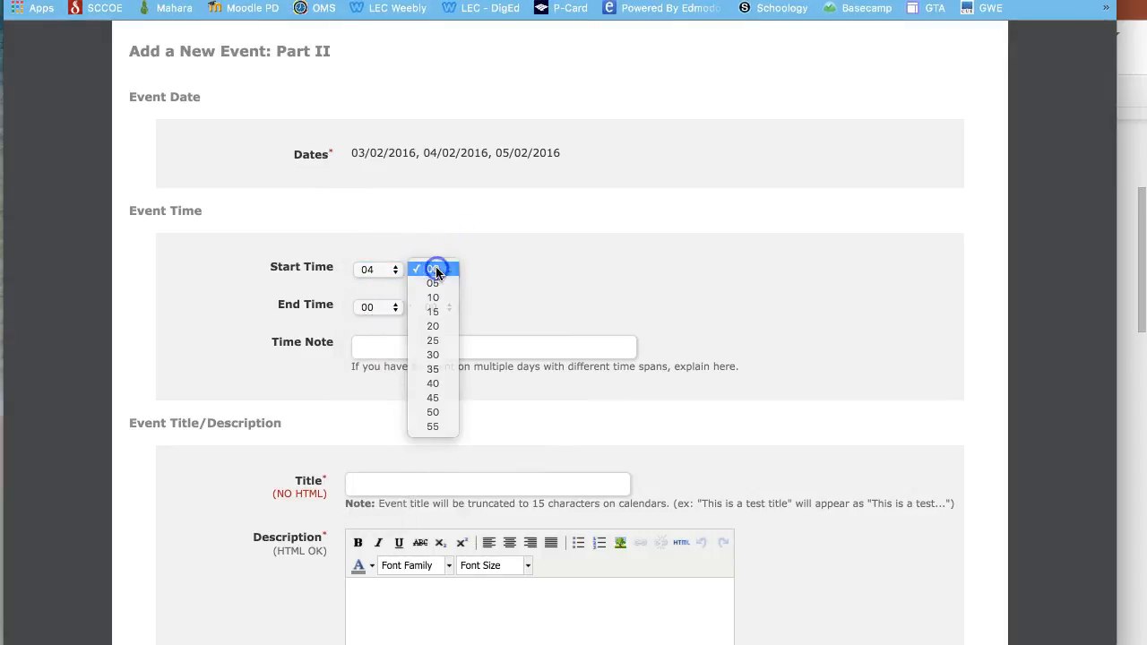
click(437, 269)
click(385, 308)
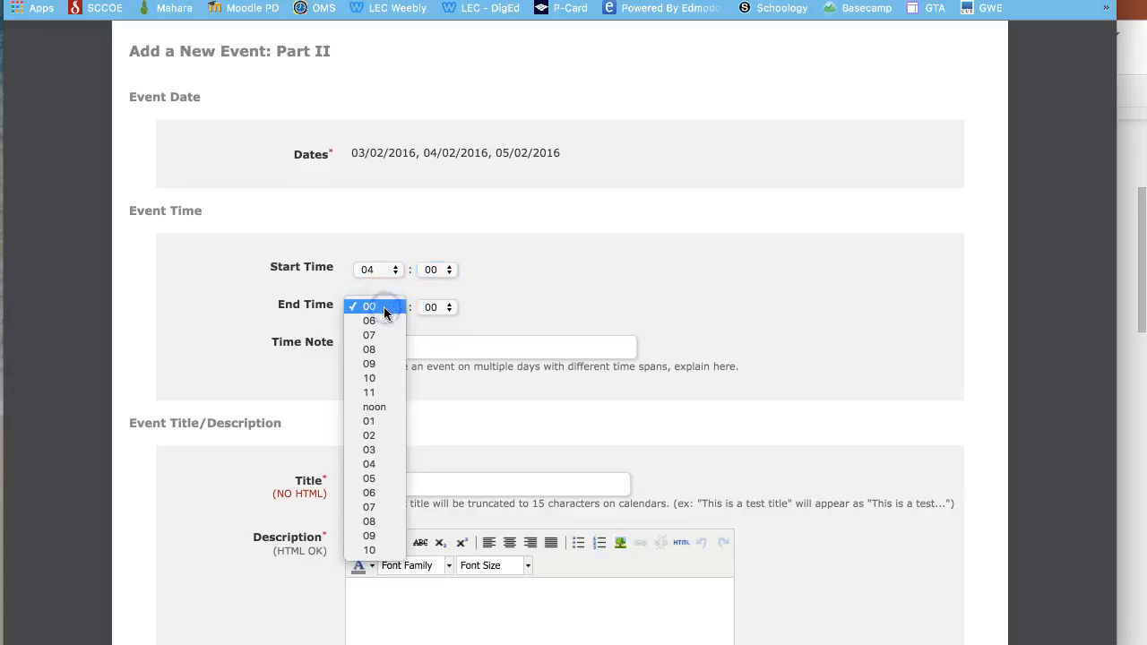
click(373, 495)
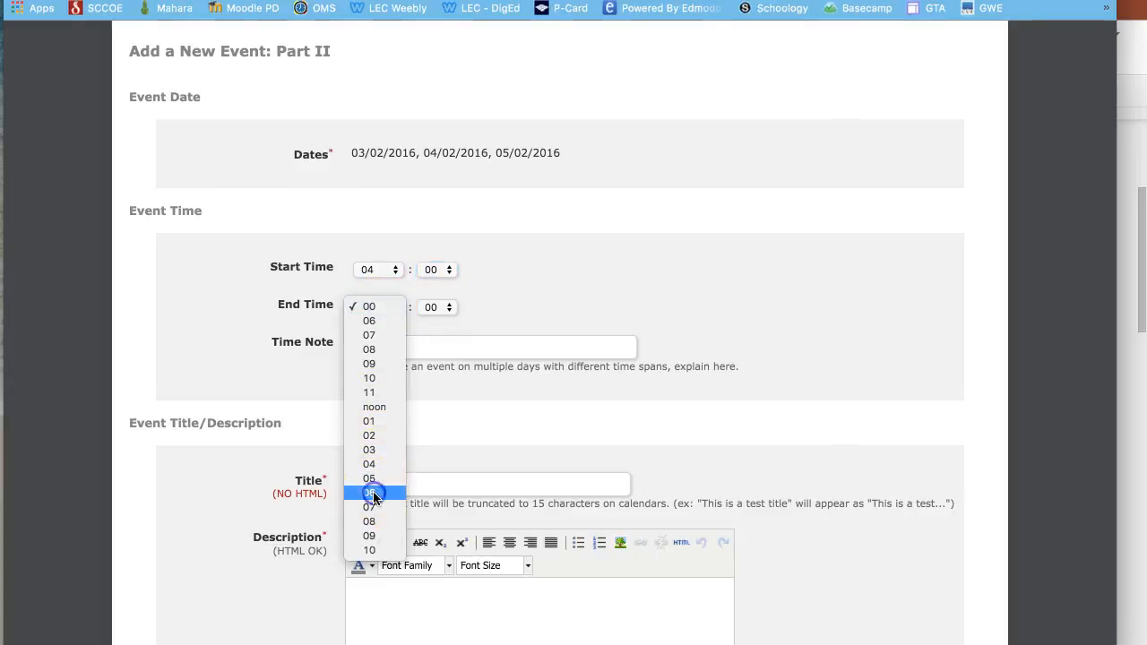
- Add the time note 'On May 2, 2016, we will only meet from 4:00pm - 5:00pm'
click(430, 347)
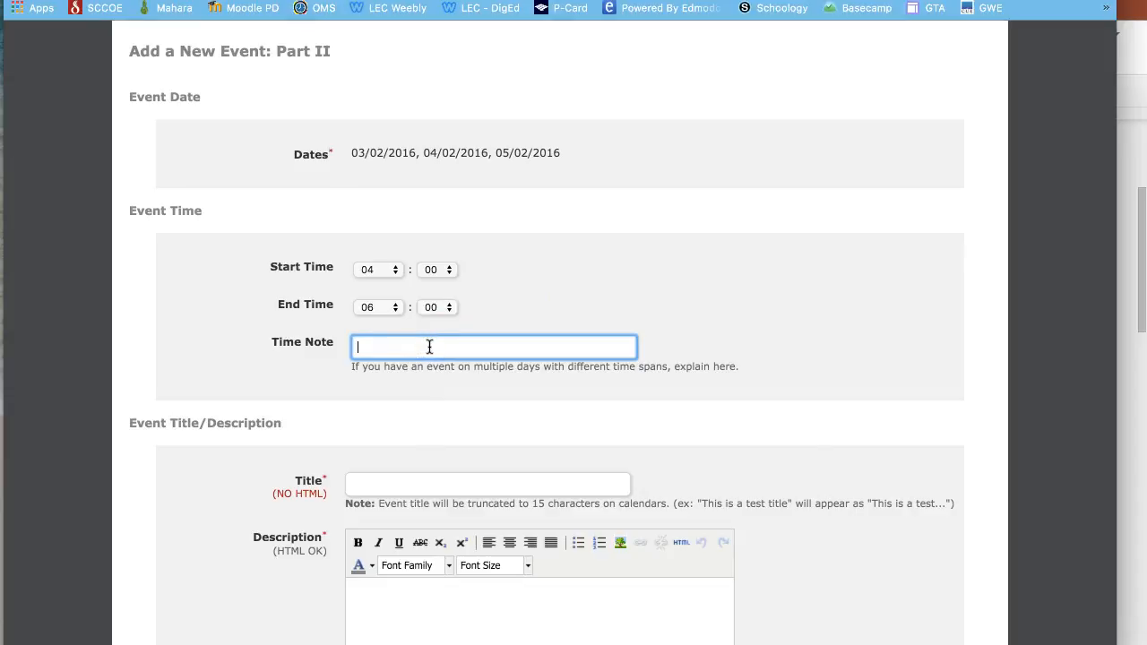
text(0n May 2, 2016, we will only meet from 4:0)
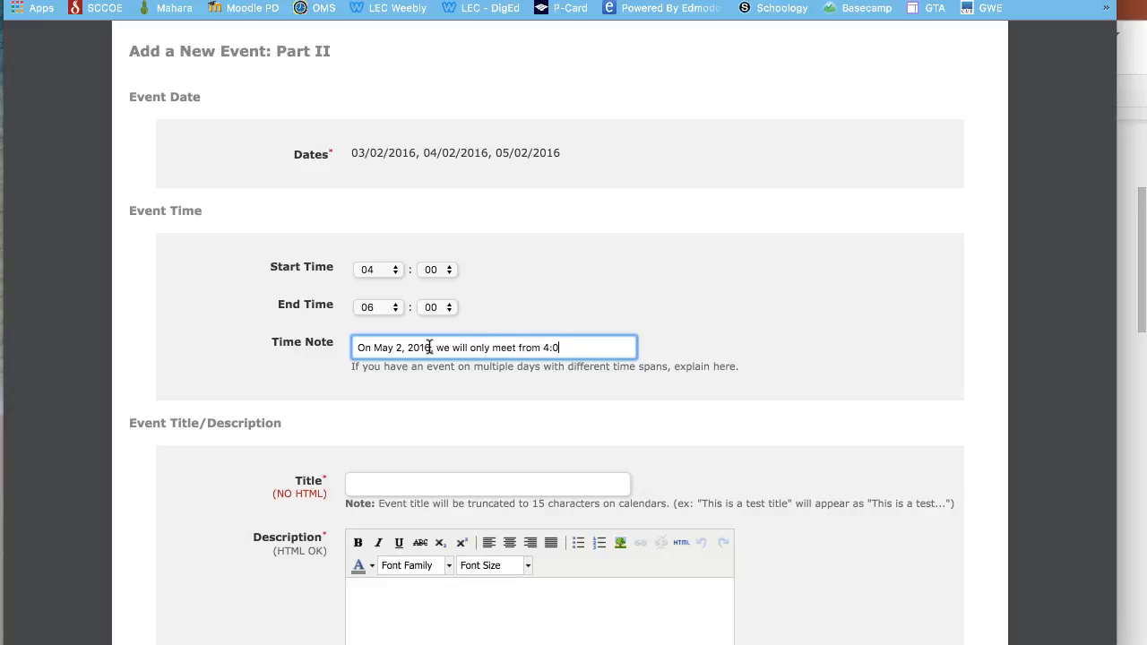
text(0pm - 5:00pm)
scroll(460, 390, down, 3)
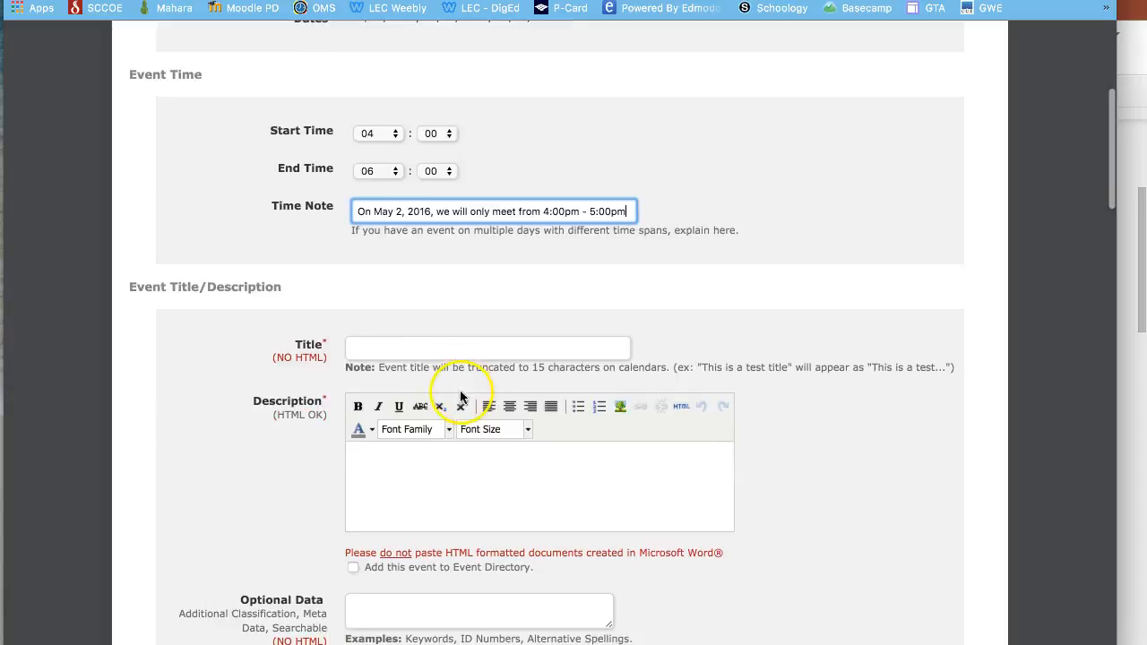
- Enter 'Sample Academy' as the event title
click(429, 348)
text(Sample Academy)
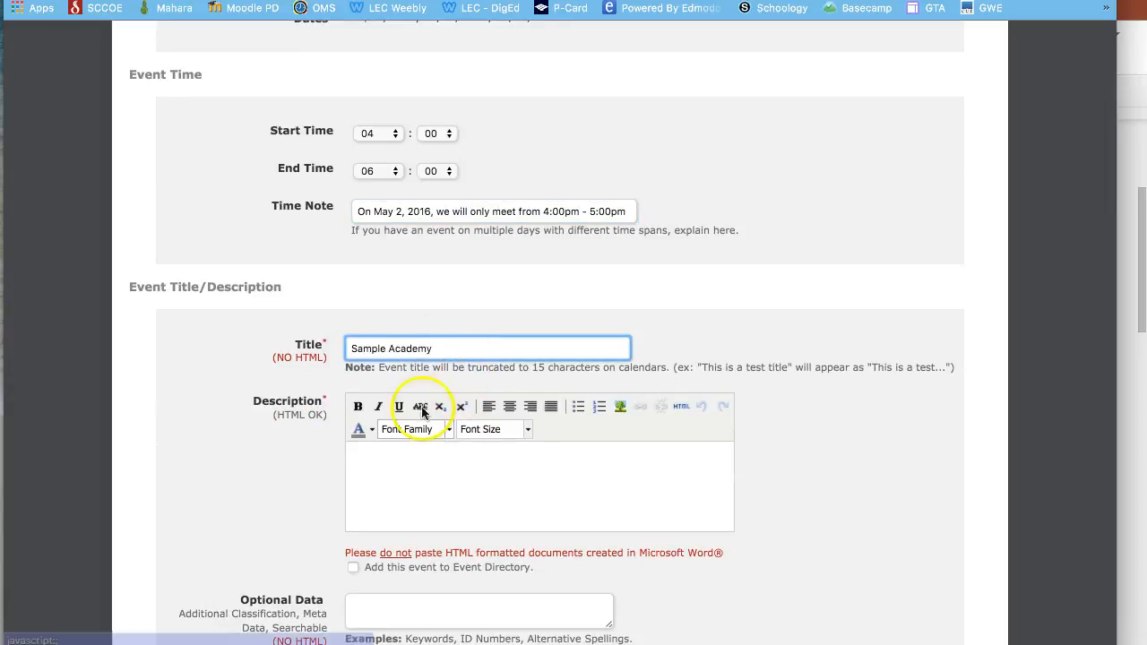
click(404, 472)
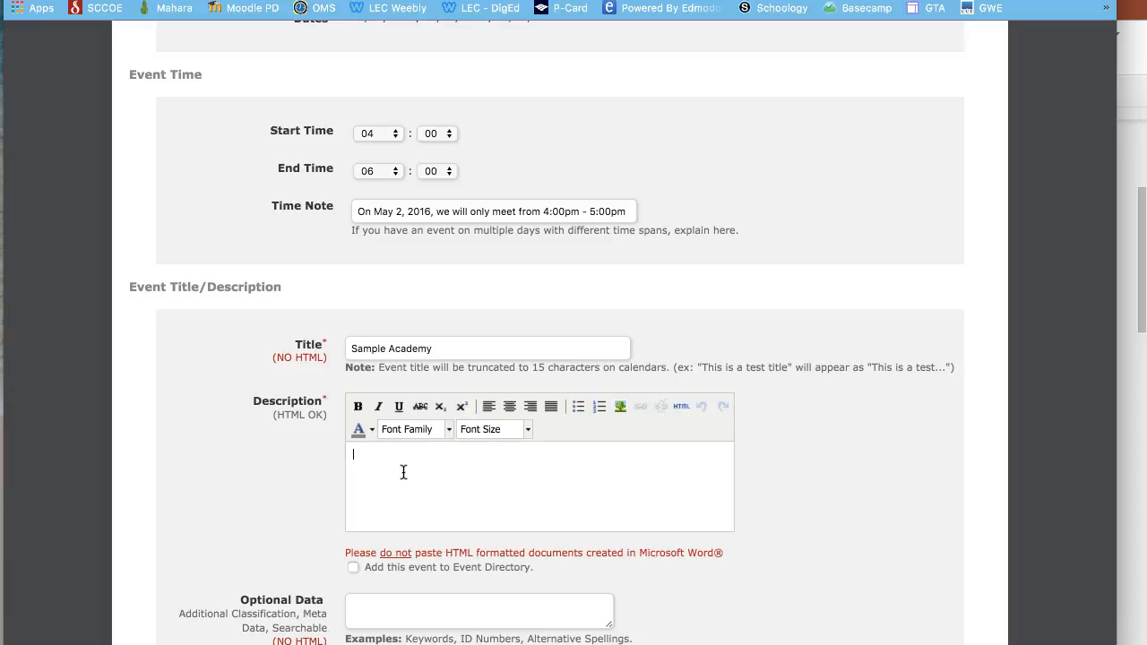
- Cancel the Insert Image dialog and write the description 'Here is my description.'
click(620, 407)
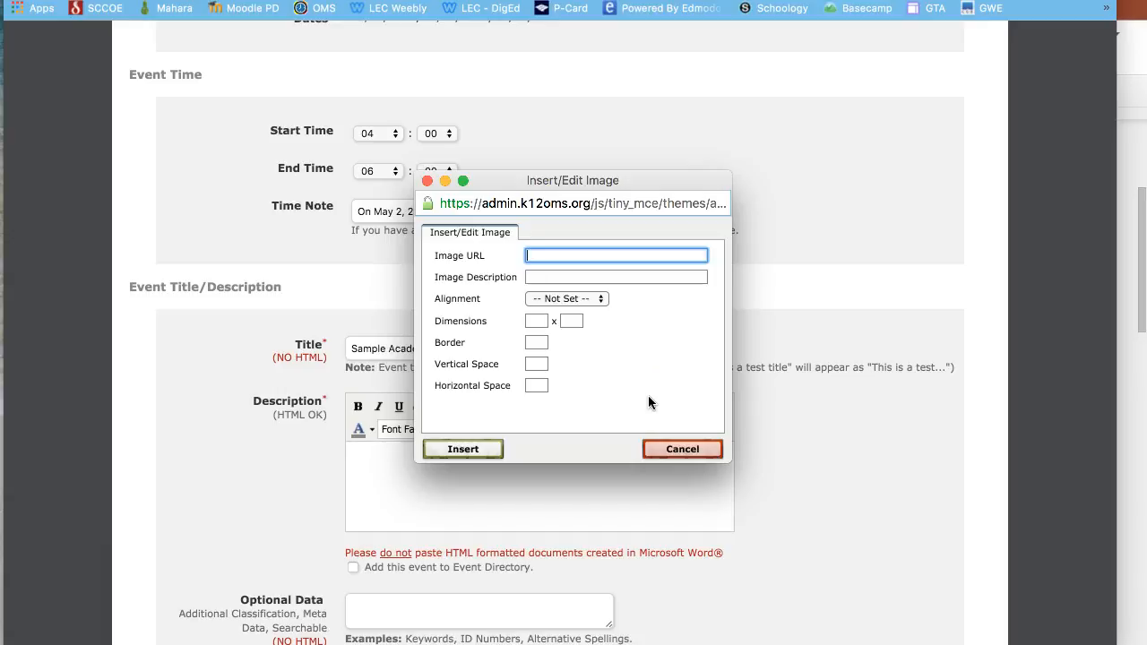
click(667, 447)
click(440, 480)
text(Here is)
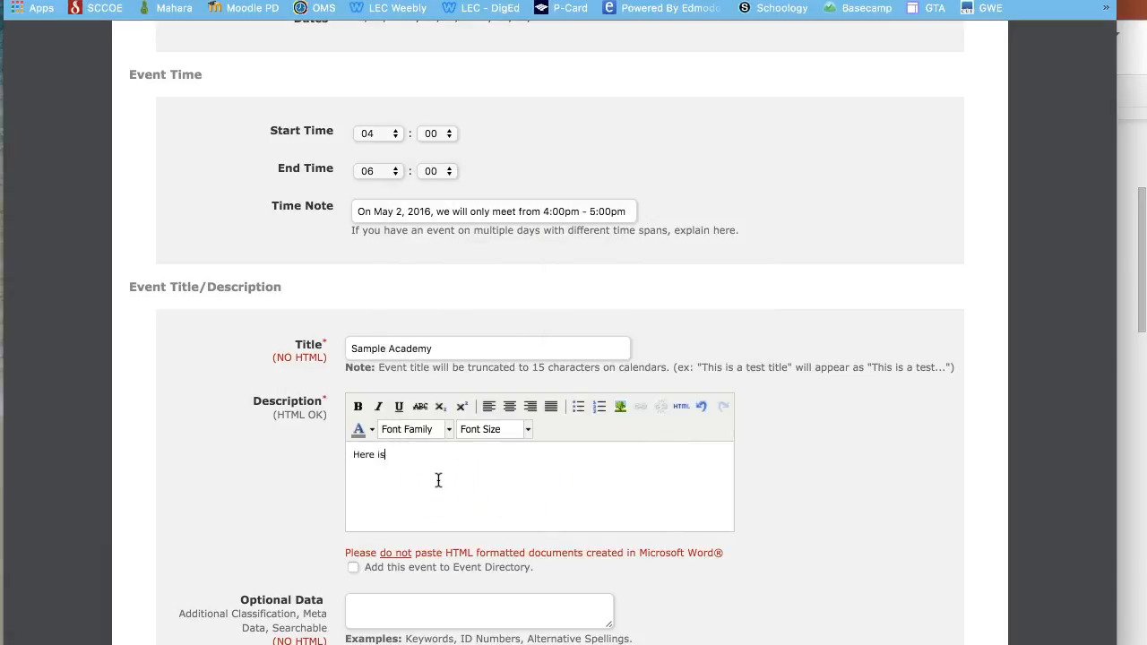
text( my description.)
scroll(438, 481, down, 5)
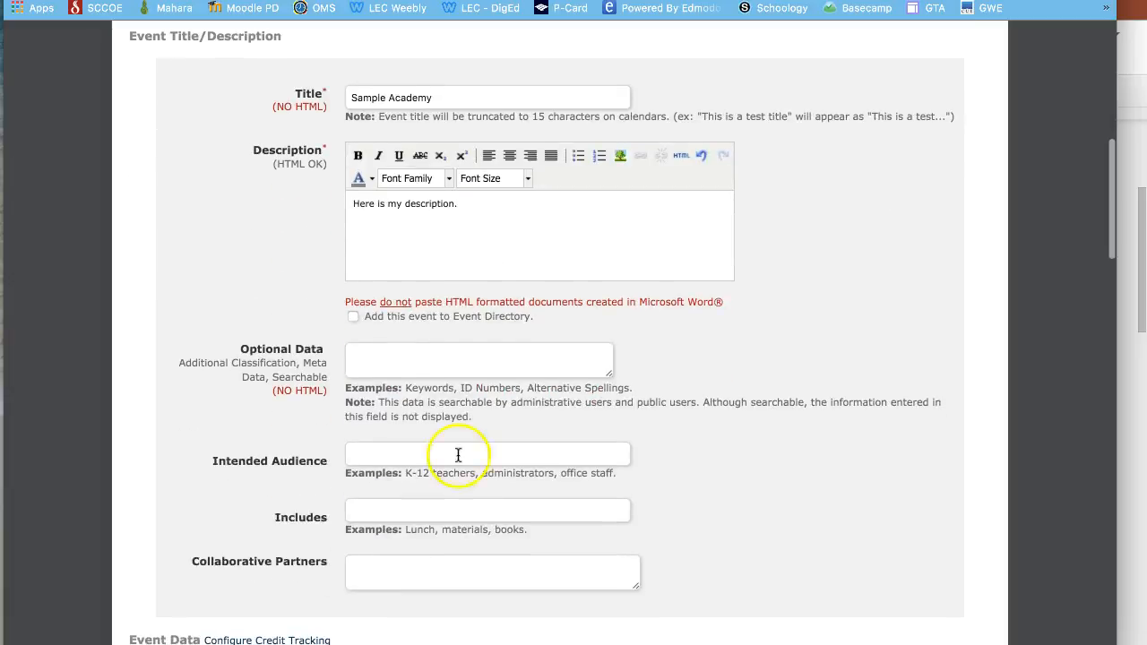
- Set the intended audience to K-8 Teachers and Administrators in Cambrian School District
click(400, 354)
scroll(400, 350, down, 3)
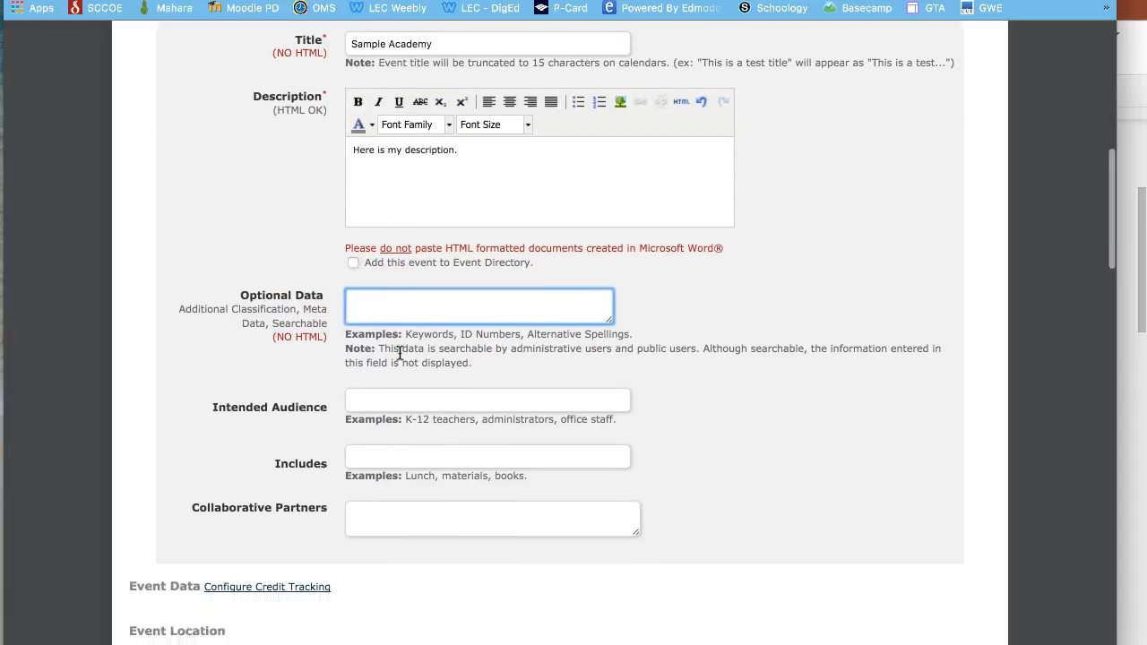
click(399, 330)
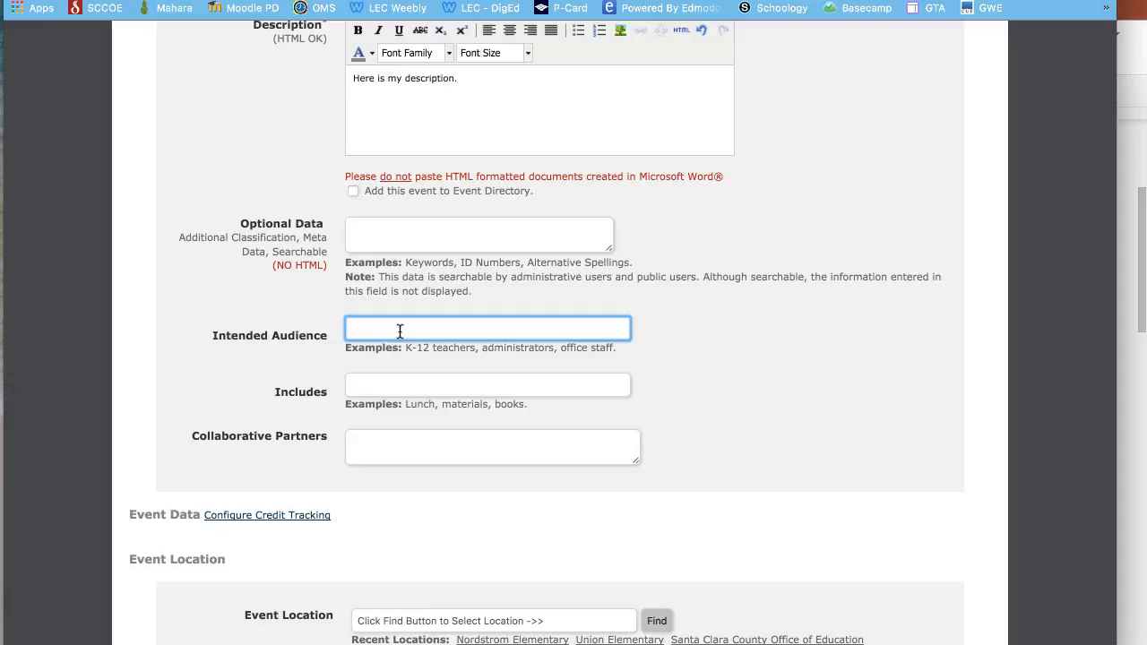
text(-8 Teachers and Adminittrators in teh Camp)
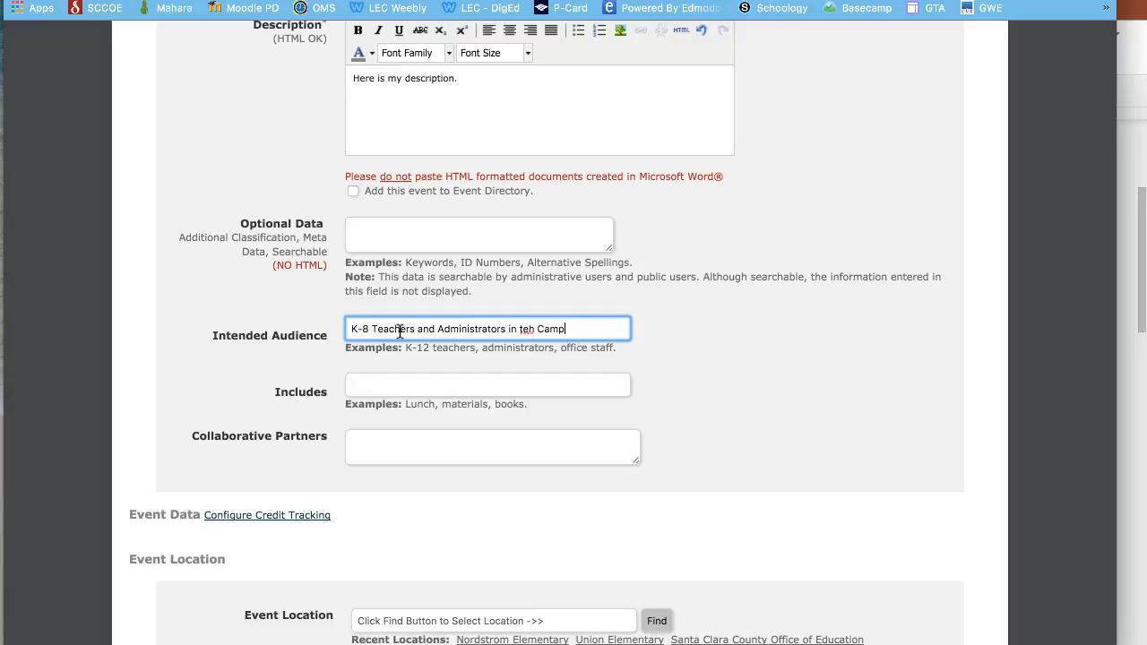
key(BackSpace)
key(BackSpace)
key(BackSpace)
key(BackSpace)
key(BackSpace)
key(BackSpace)
key(BackSpace)
key(BackSpace)
text(Cambrian School District)
scroll(399, 340, down, 2)
- List materials and an online website accessible anytime after the training as included
click(402, 326)
text(materials,online we)
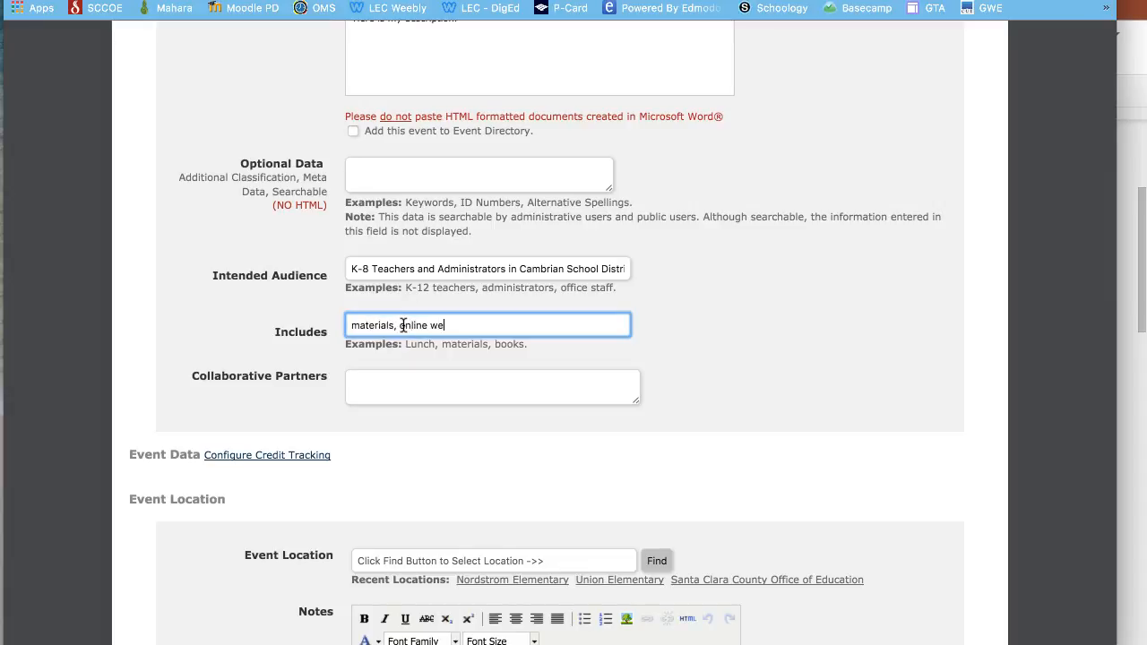
text(bsite to be accessed anytime after the training)
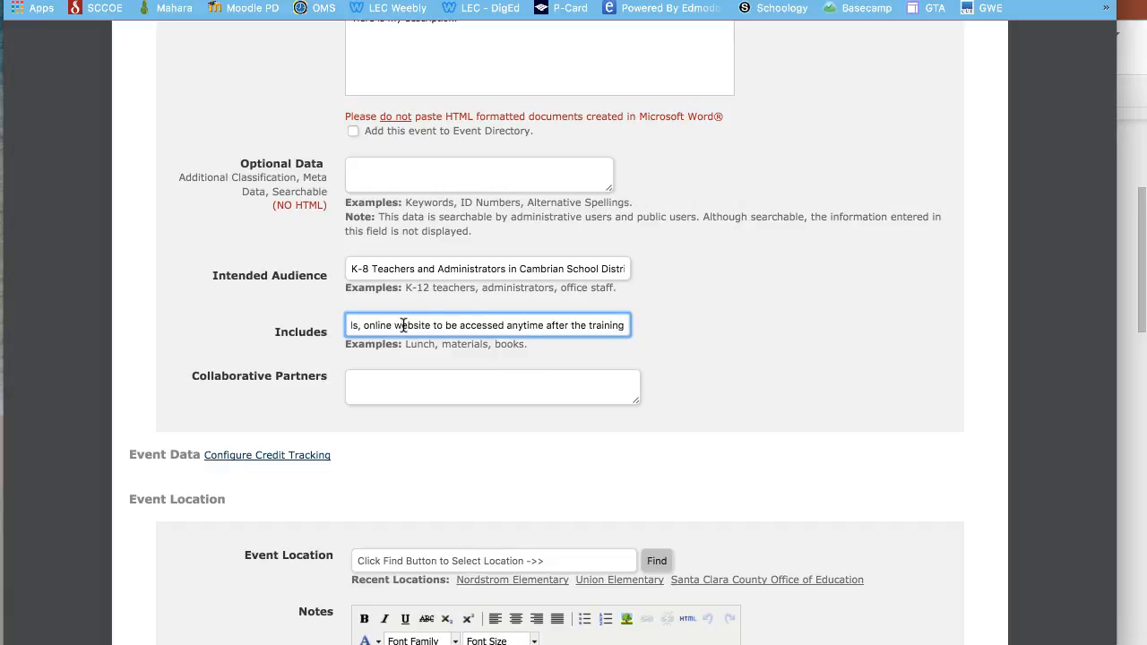
scroll(367, 379, down, 2)
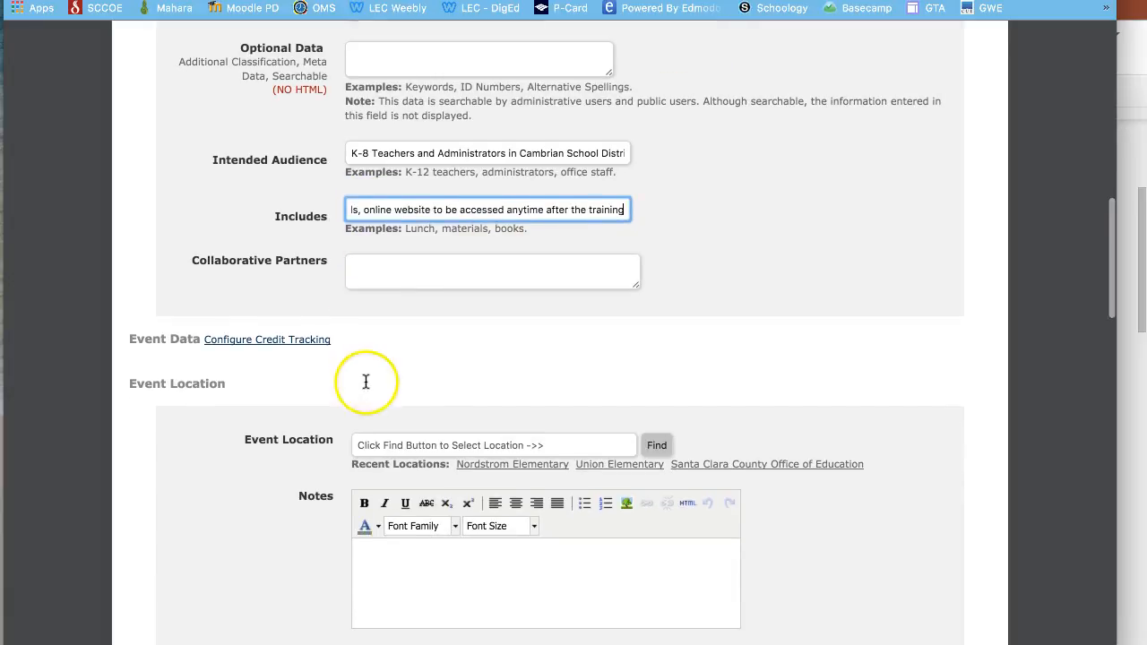
click(367, 256)
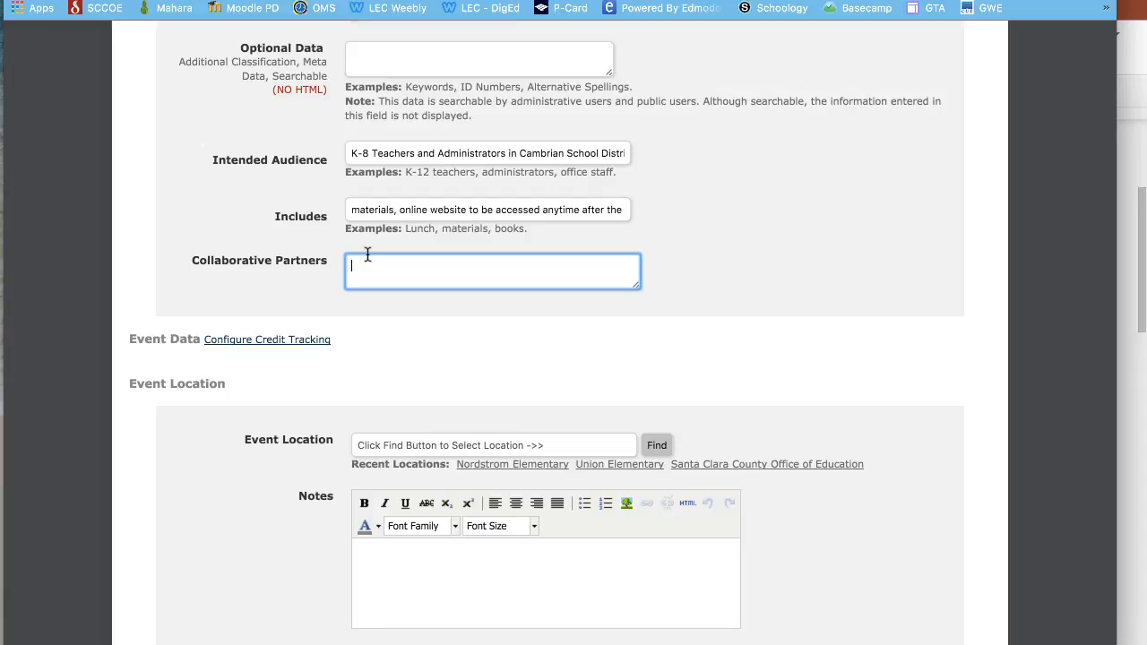
scroll(367, 254, down, 4)
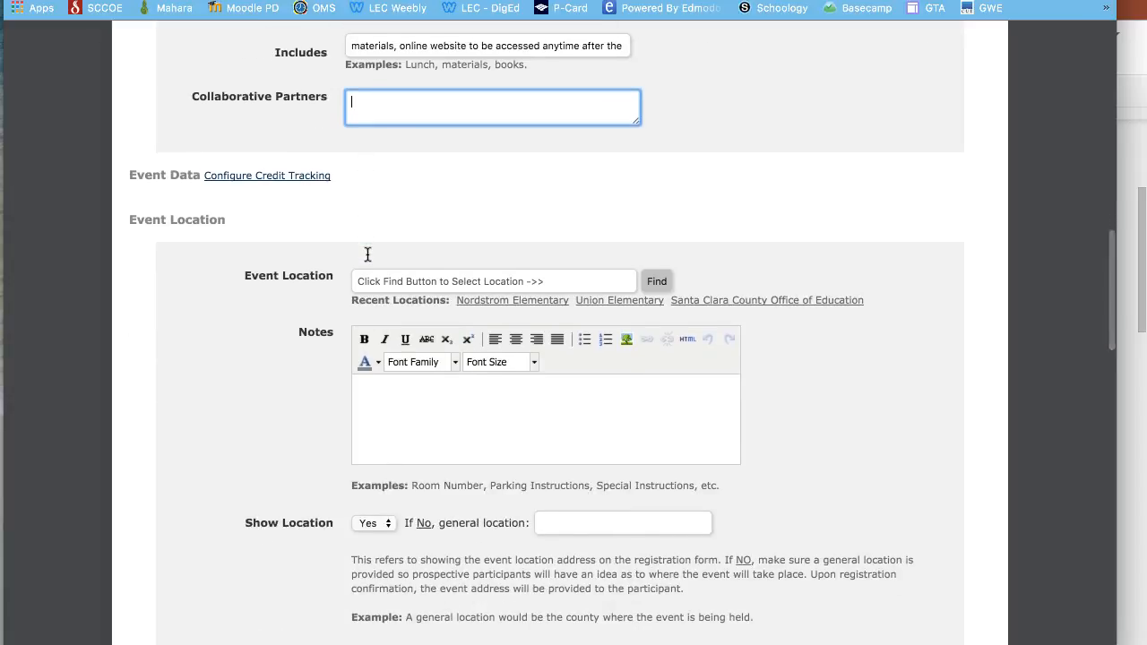
scroll(367, 255, down, 2)
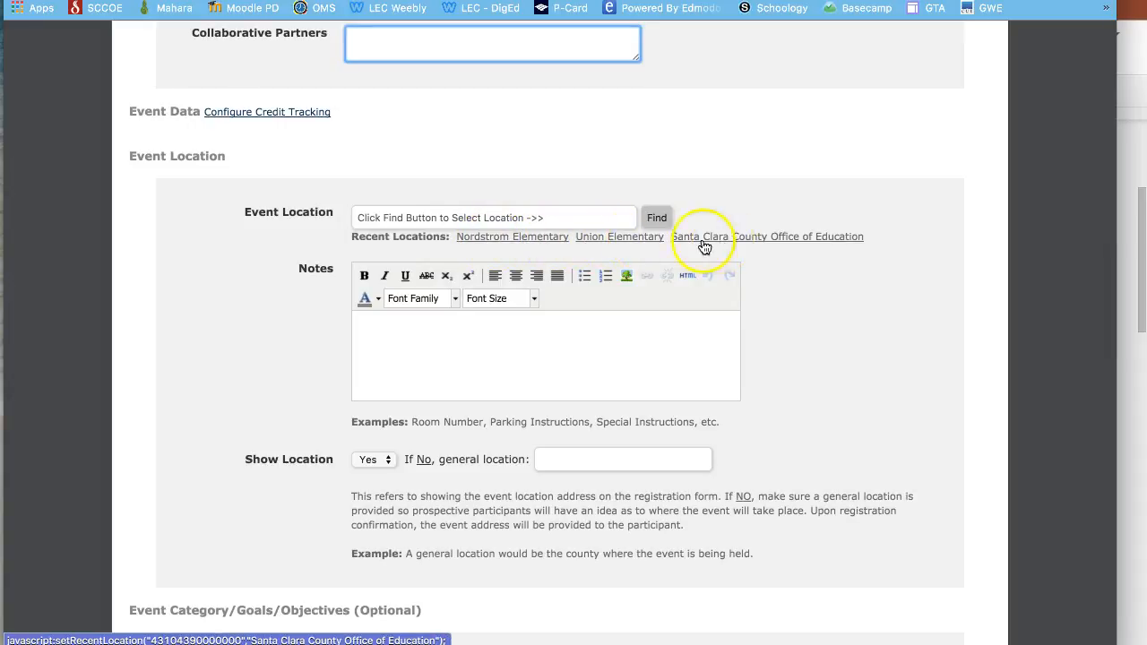
- Find Price Charter Middle School via Santa Clara county and Cambrian district as the location
click(661, 219)
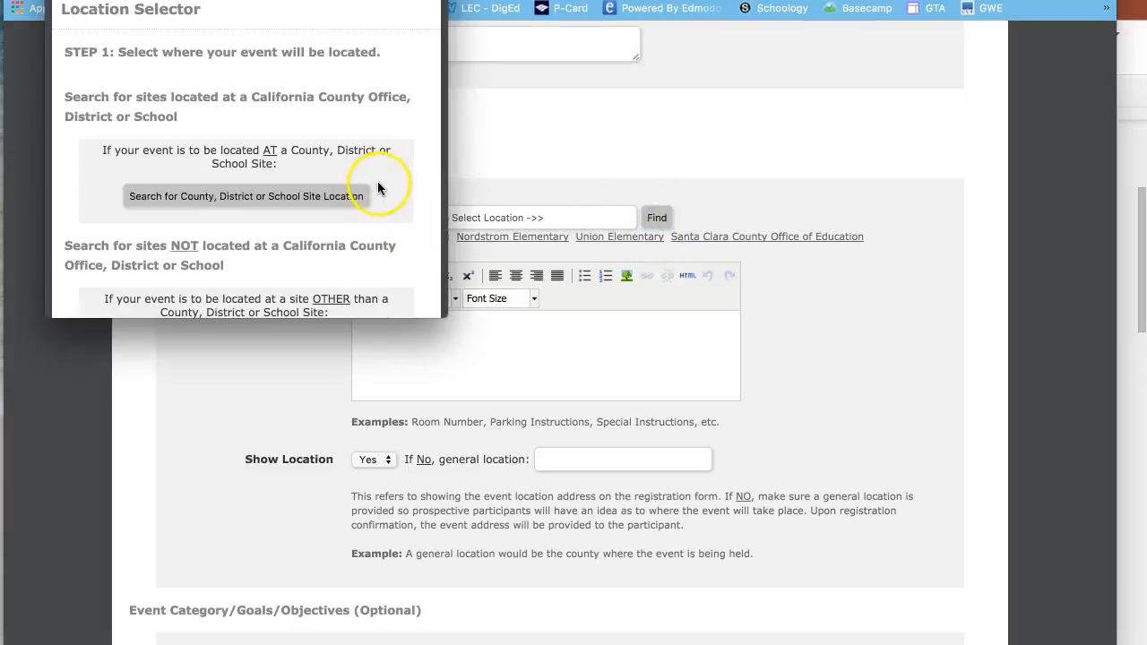
click(199, 201)
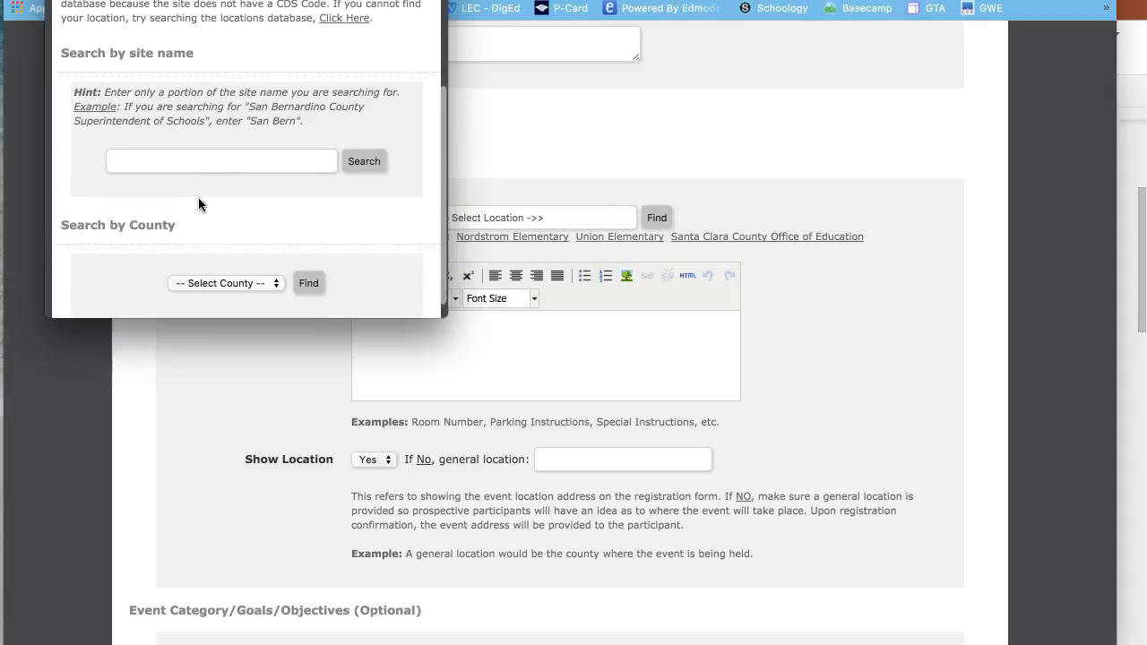
scroll(199, 199, down, 1)
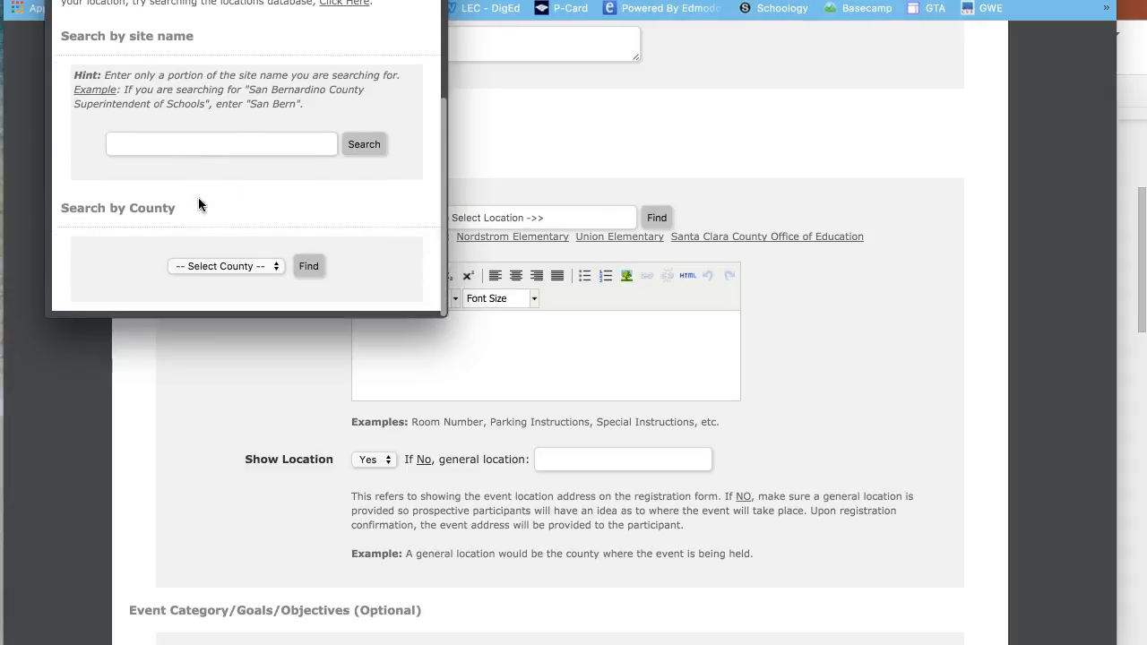
click(249, 266)
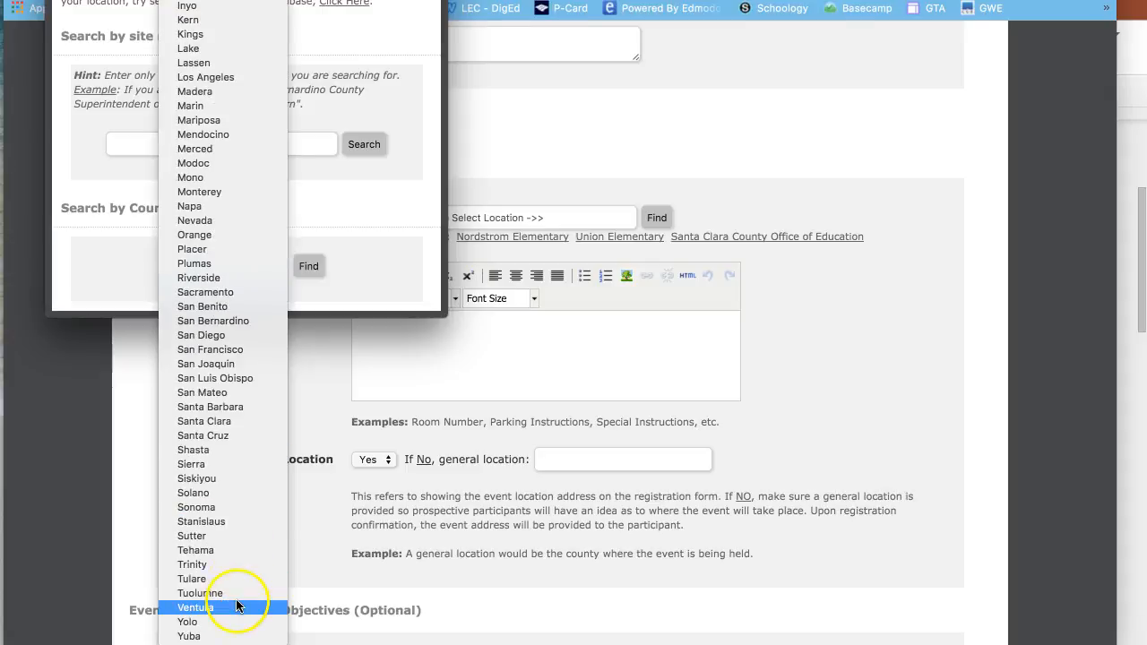
click(226, 420)
click(312, 269)
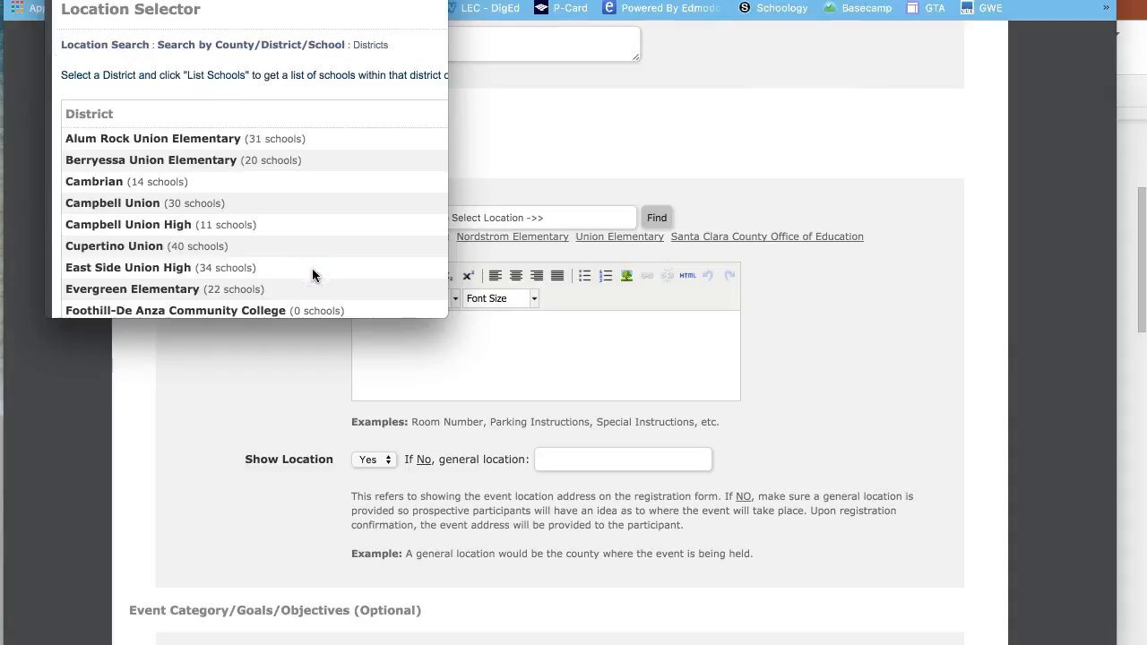
drag(440, 316, 776, 436)
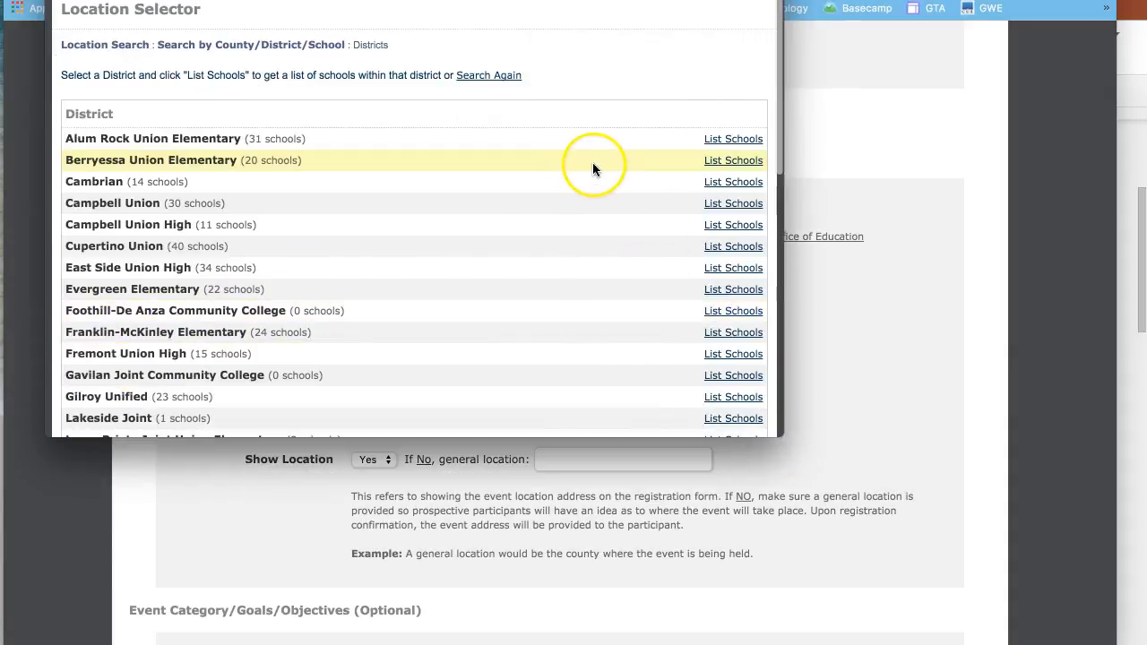
scroll(598, 225, down, 3)
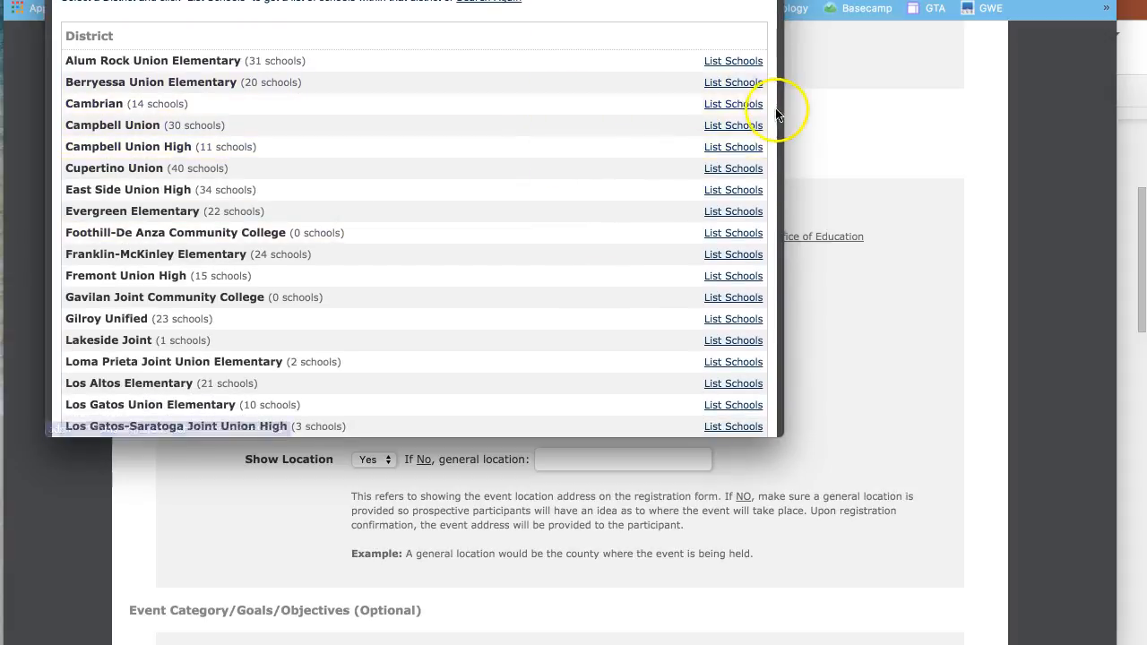
click(739, 104)
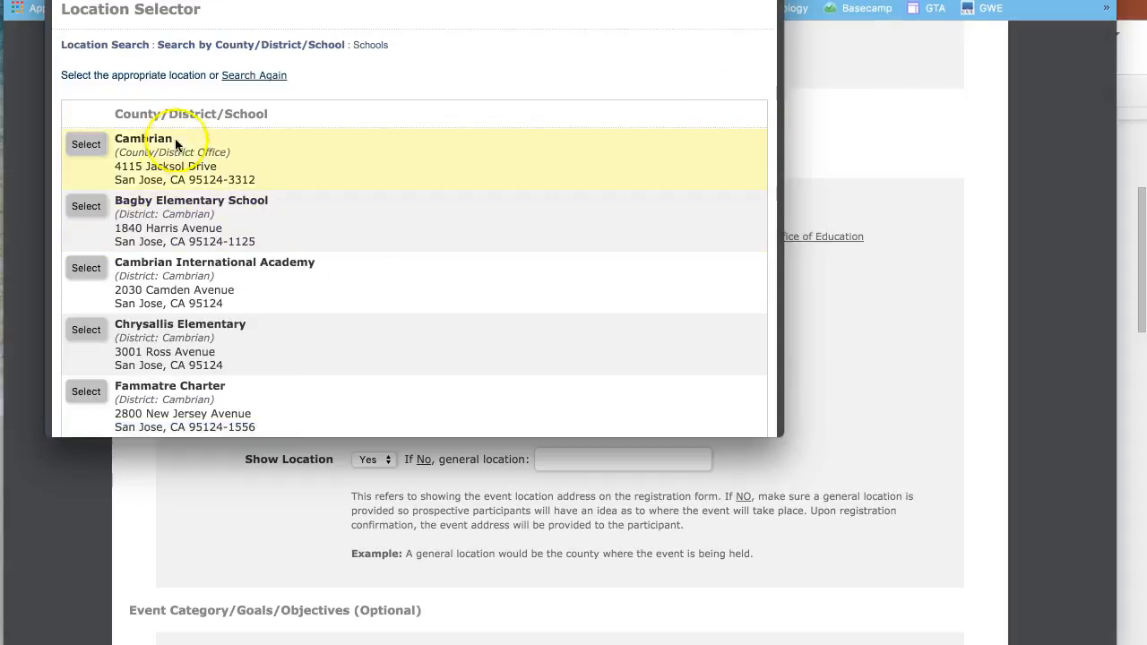
scroll(196, 216, down, 2)
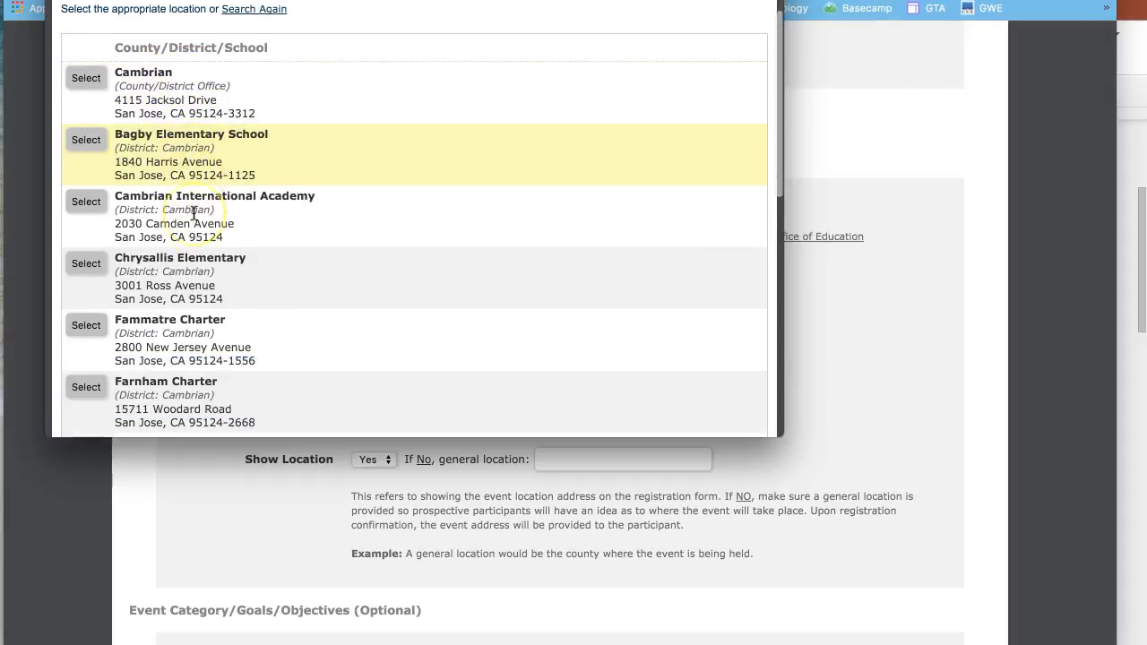
scroll(194, 214, down, 12)
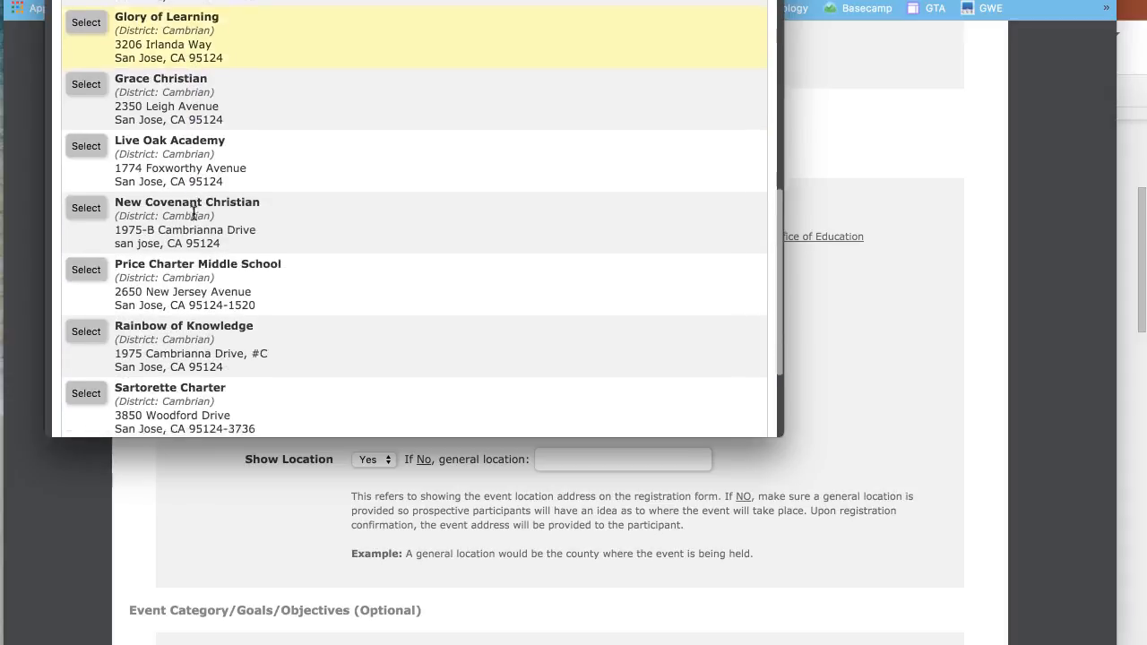
scroll(194, 213, down, 4)
click(87, 127)
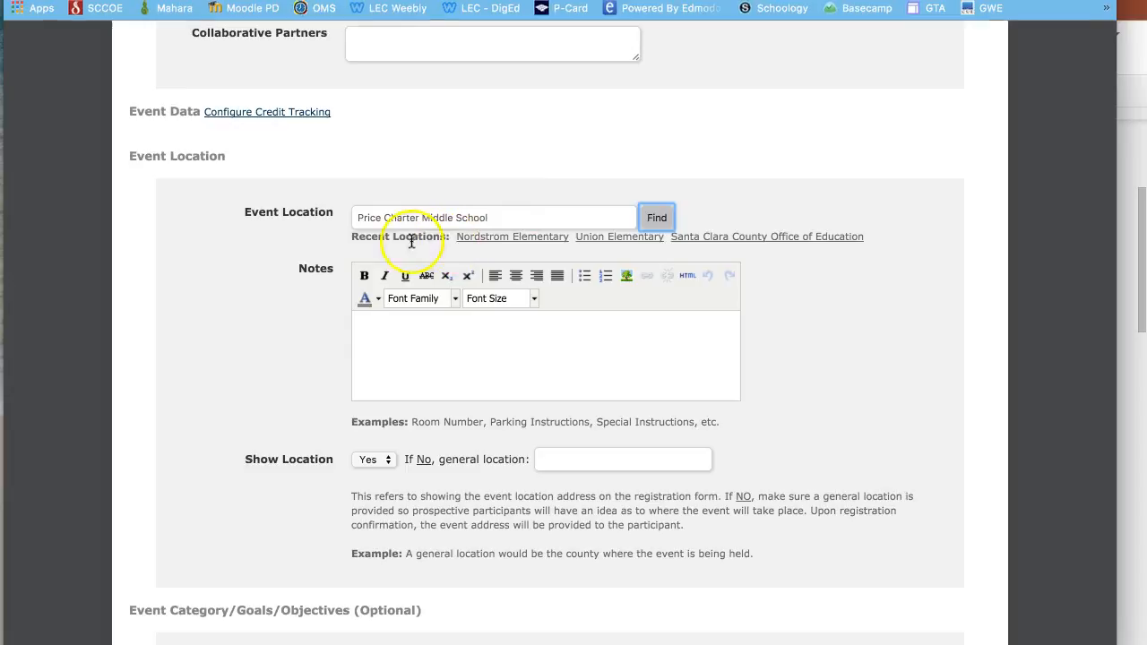
- Add 'Room #212' to the location notes
click(388, 336)
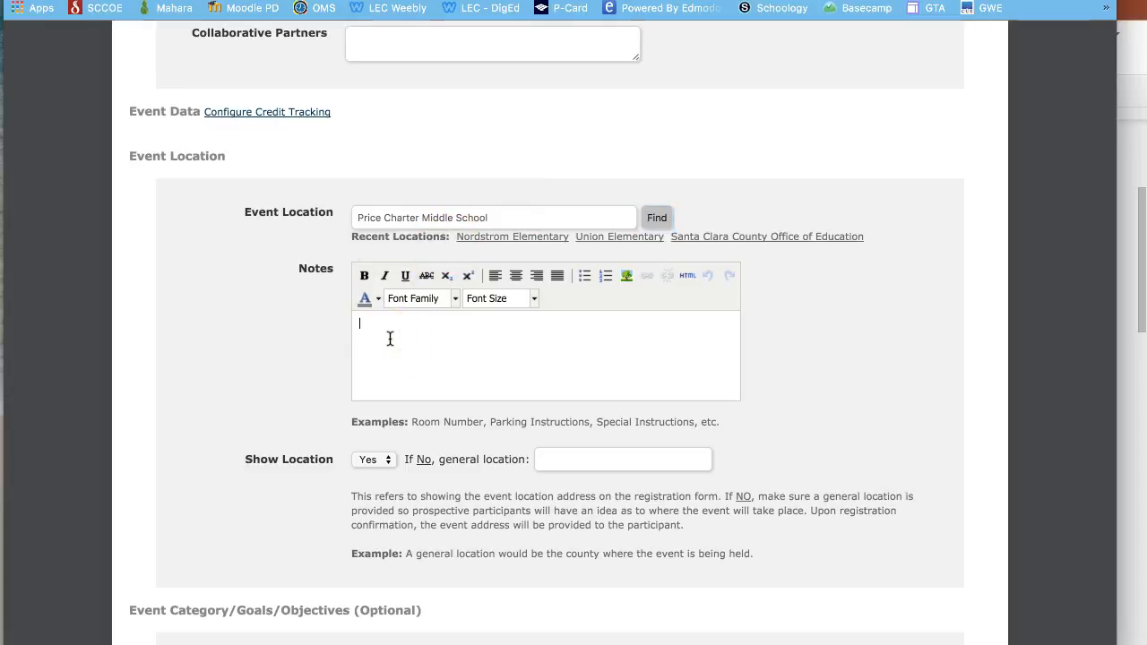
text(Room)
scroll(435, 449, down, 4)
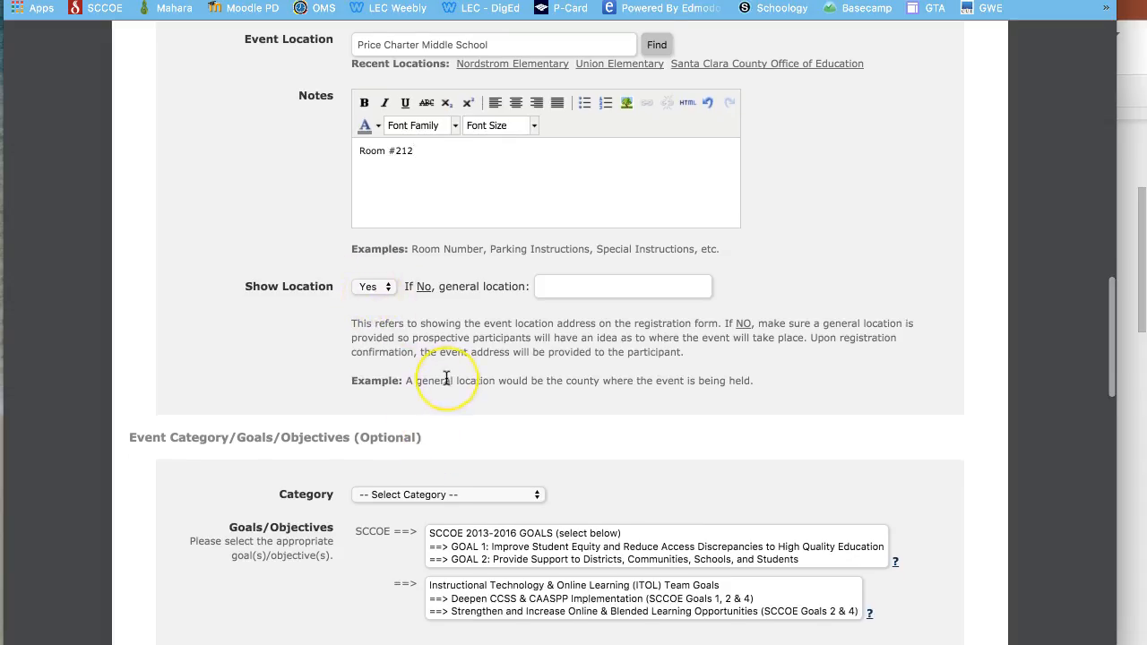
- Leave Category unset; select SCCOE GOAL 2 and the first two ITOL goals
scroll(443, 382, down, 5)
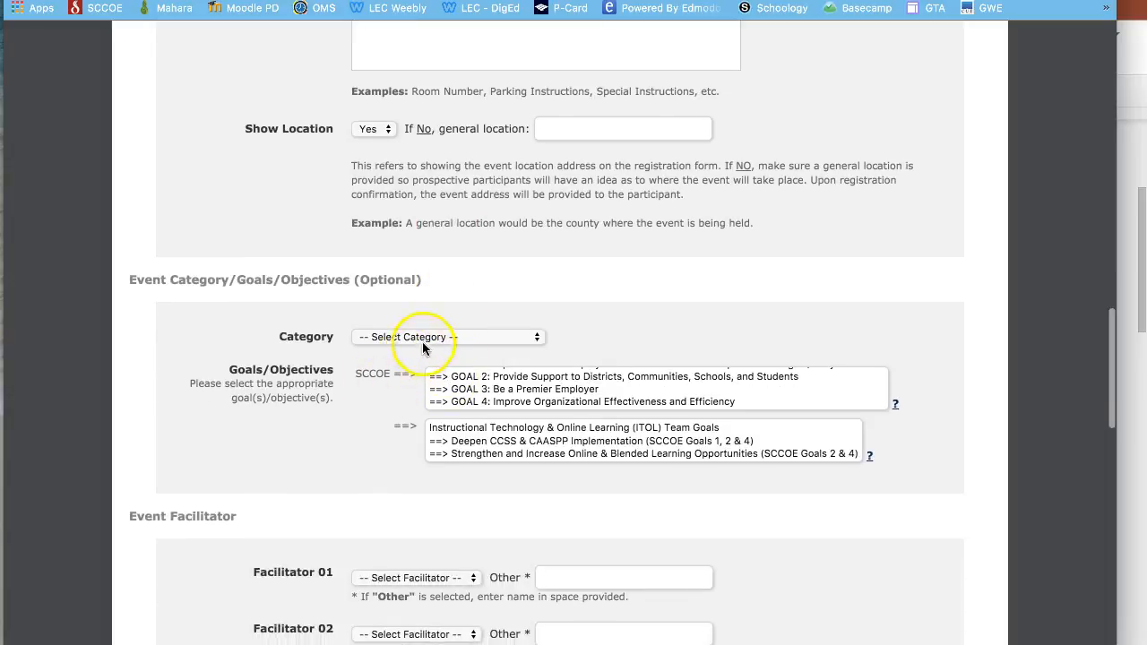
click(435, 338)
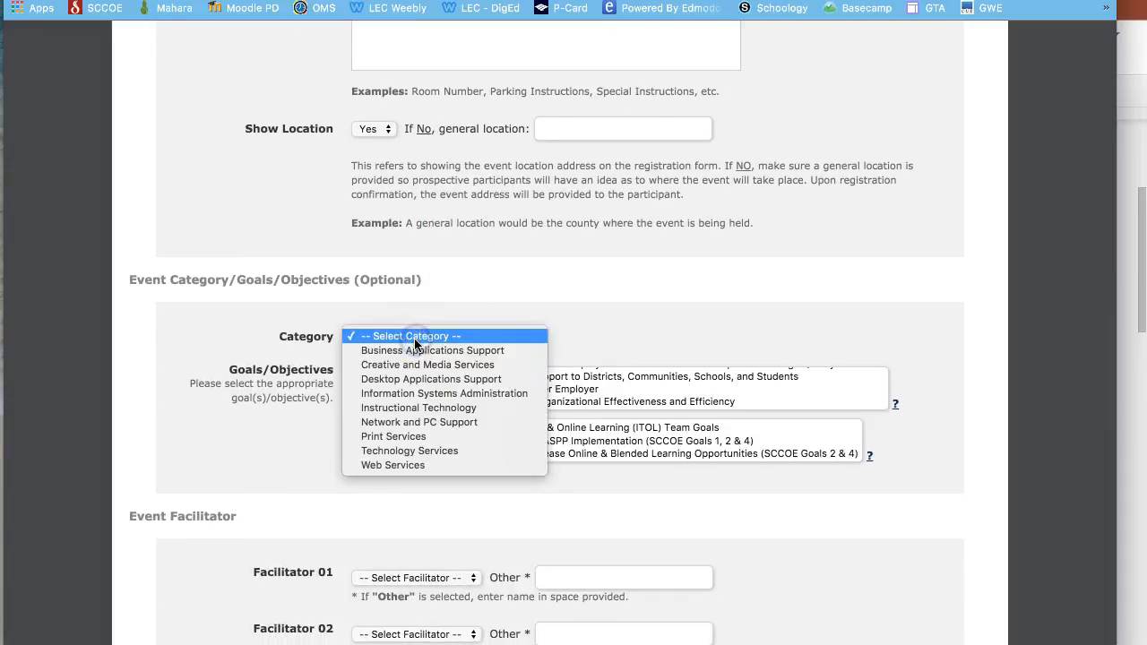
click(415, 337)
scroll(704, 381, up, 2)
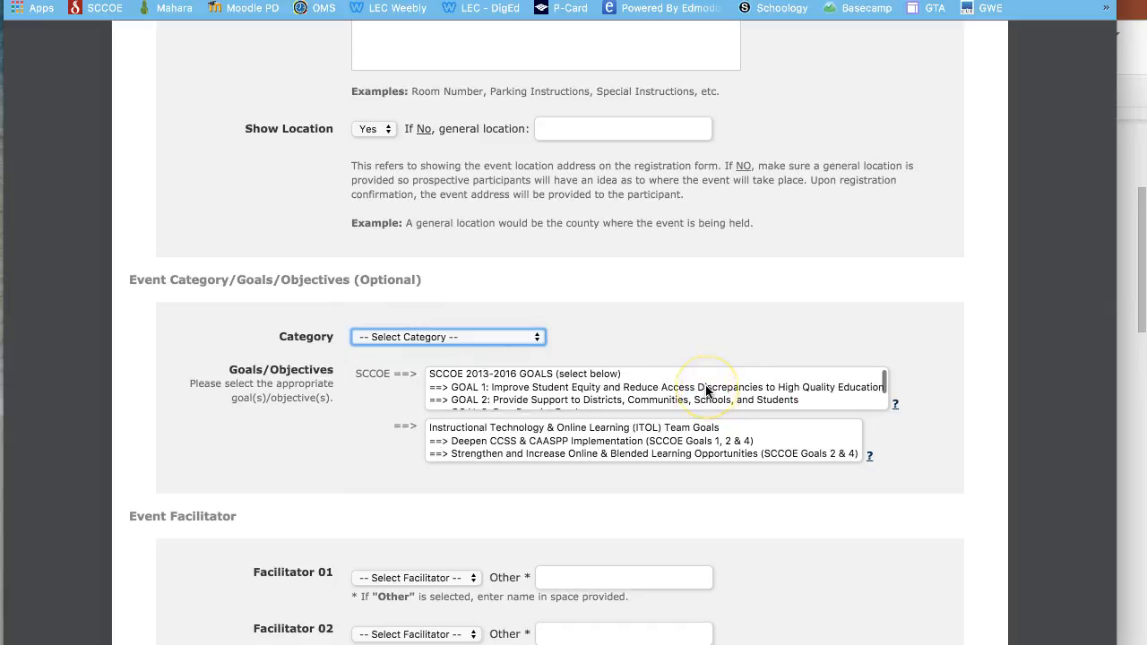
click(687, 400)
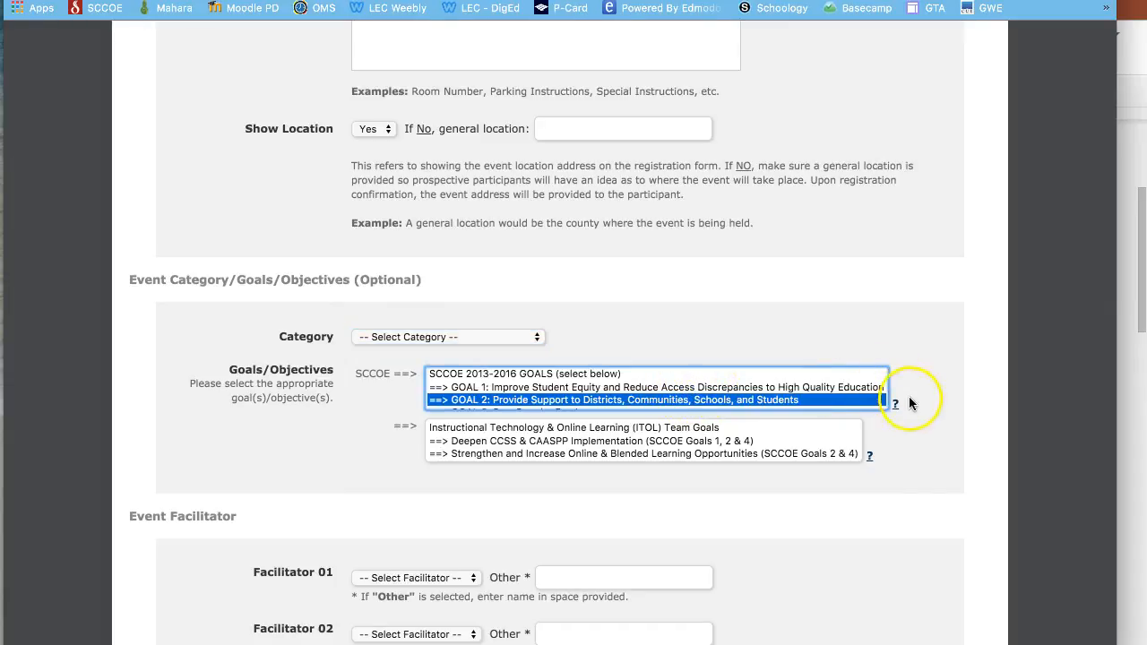
scroll(909, 402, down, 2)
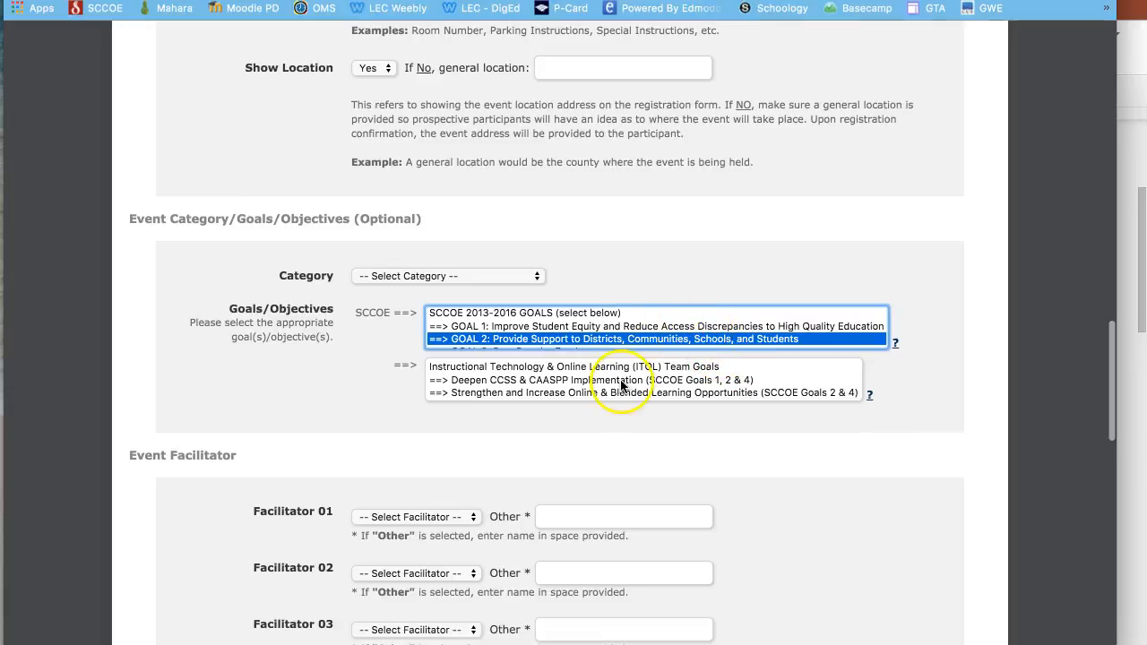
scroll(615, 378, down, 1)
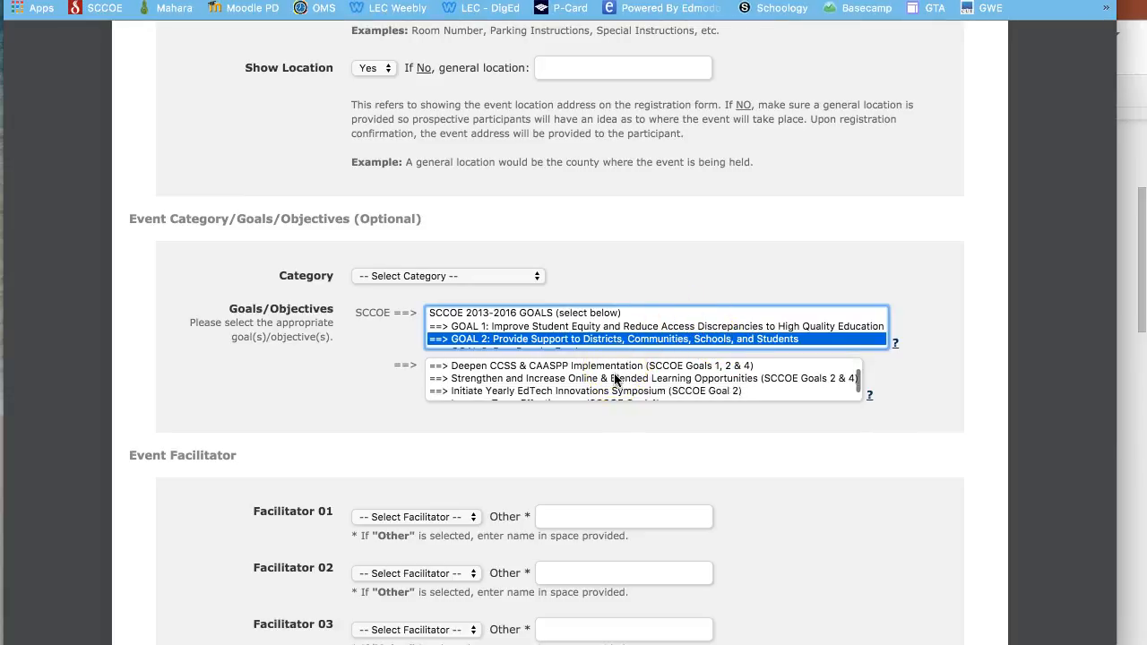
click(615, 368)
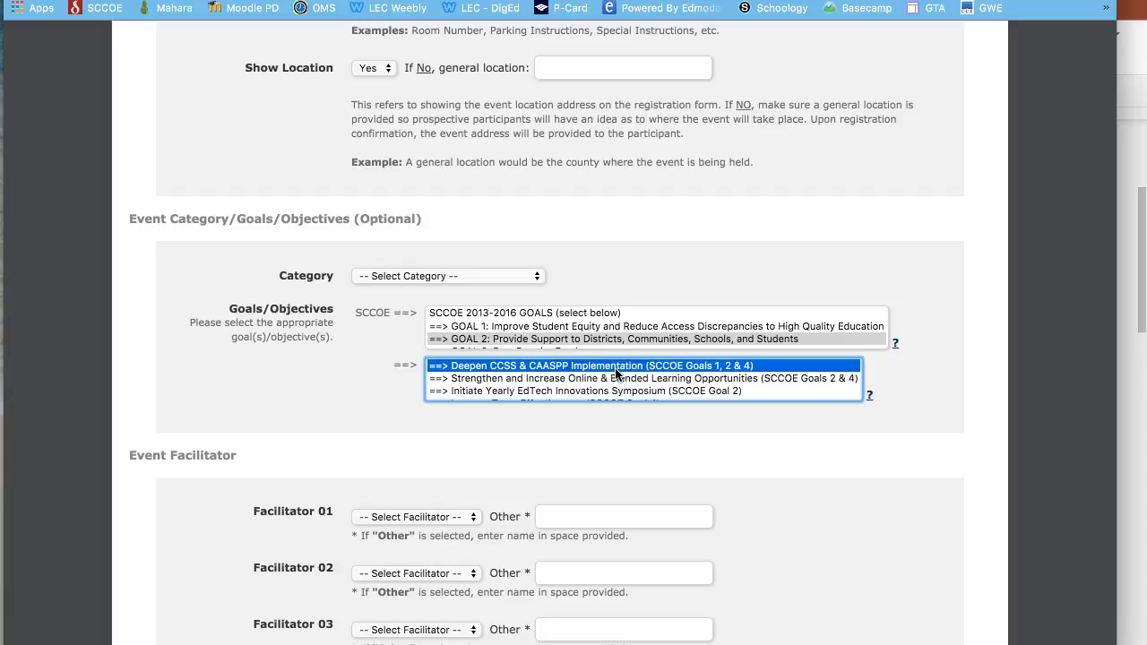
shift+click(604, 376)
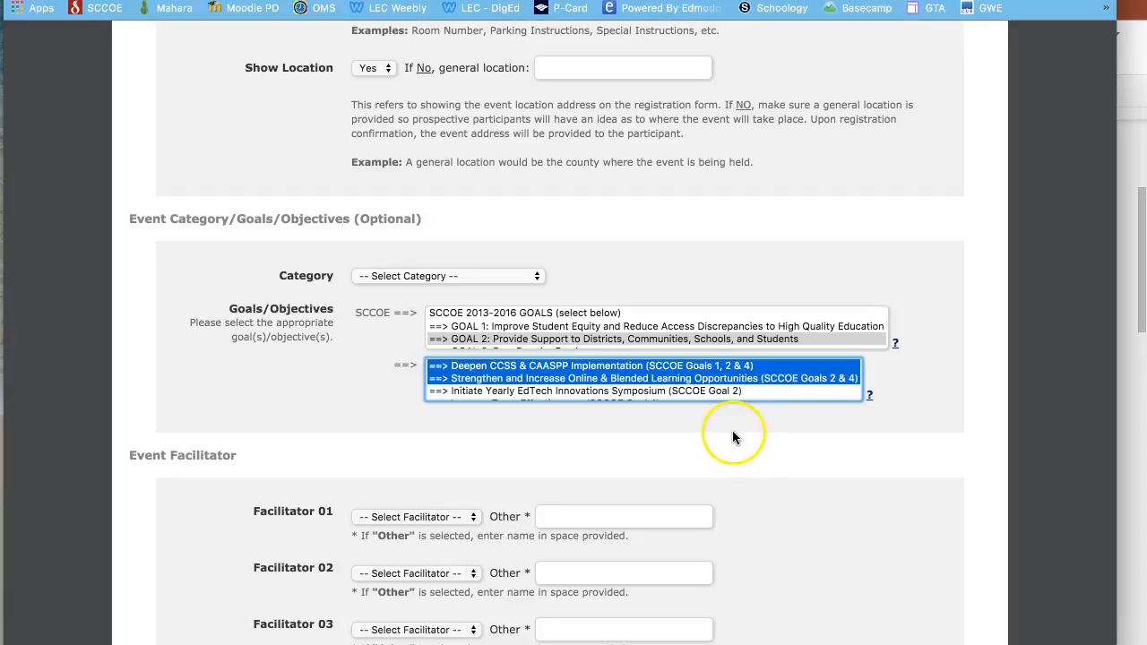
scroll(733, 435, down, 3)
scroll(733, 430, down, 3)
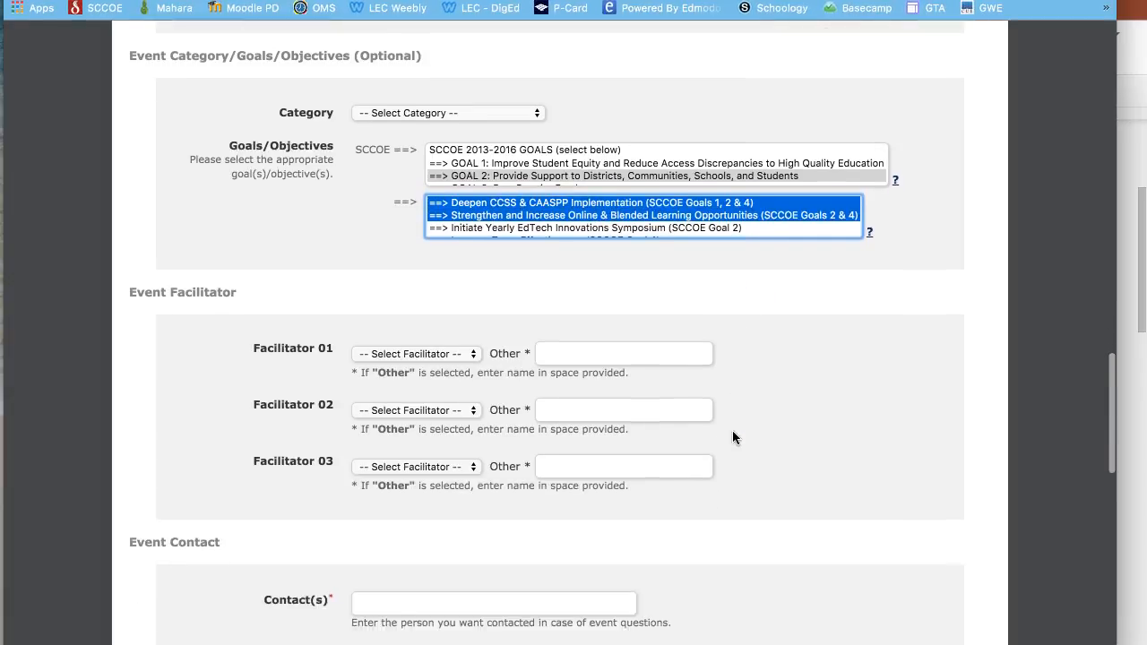
- Pick the first and second facilitators from the staff list
click(464, 235)
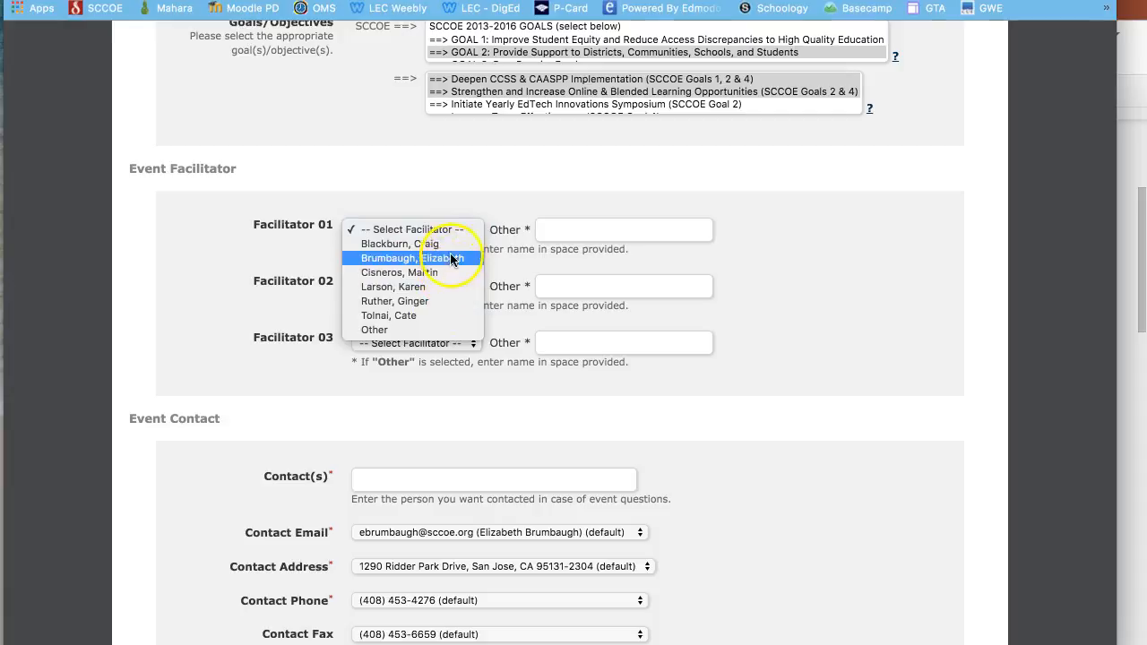
click(450, 258)
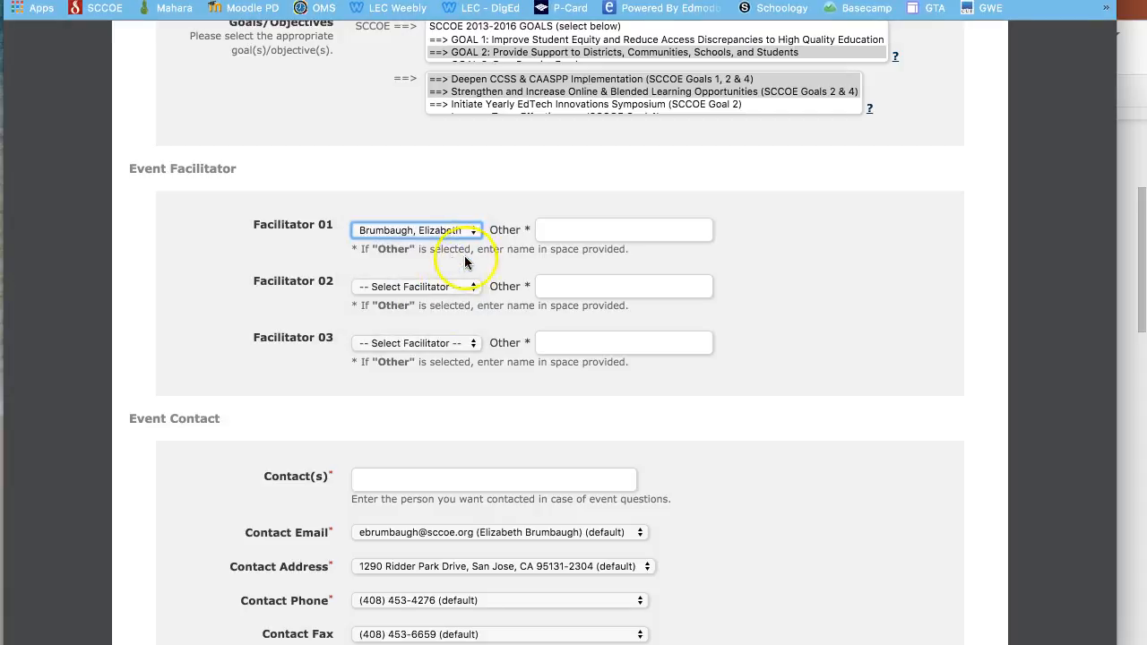
click(462, 291)
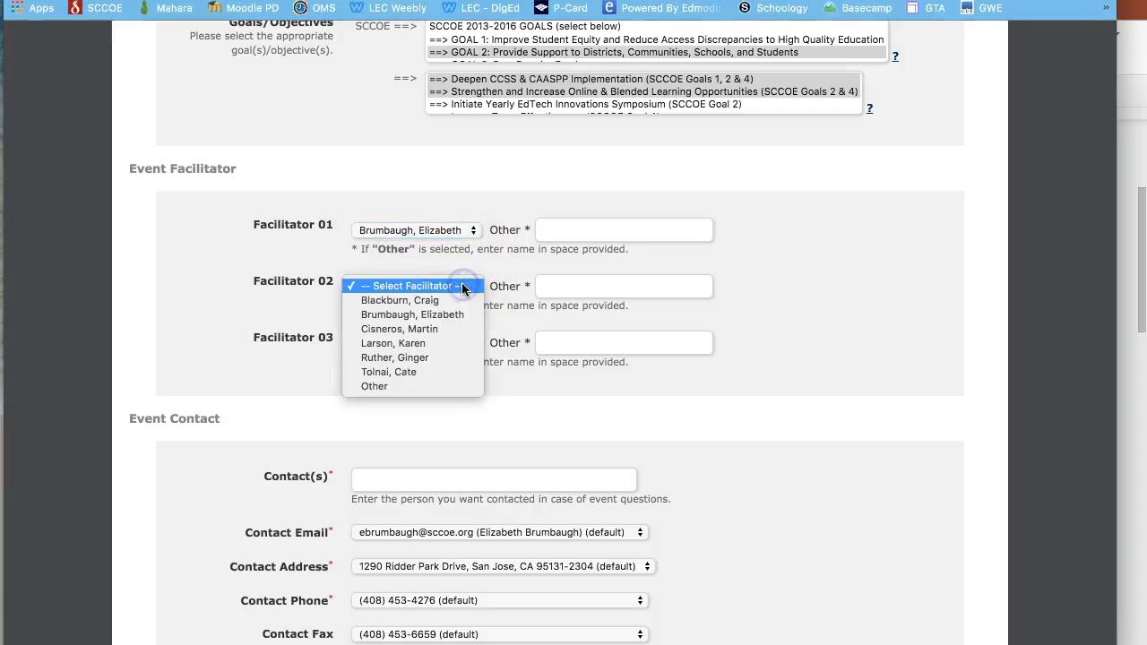
click(451, 344)
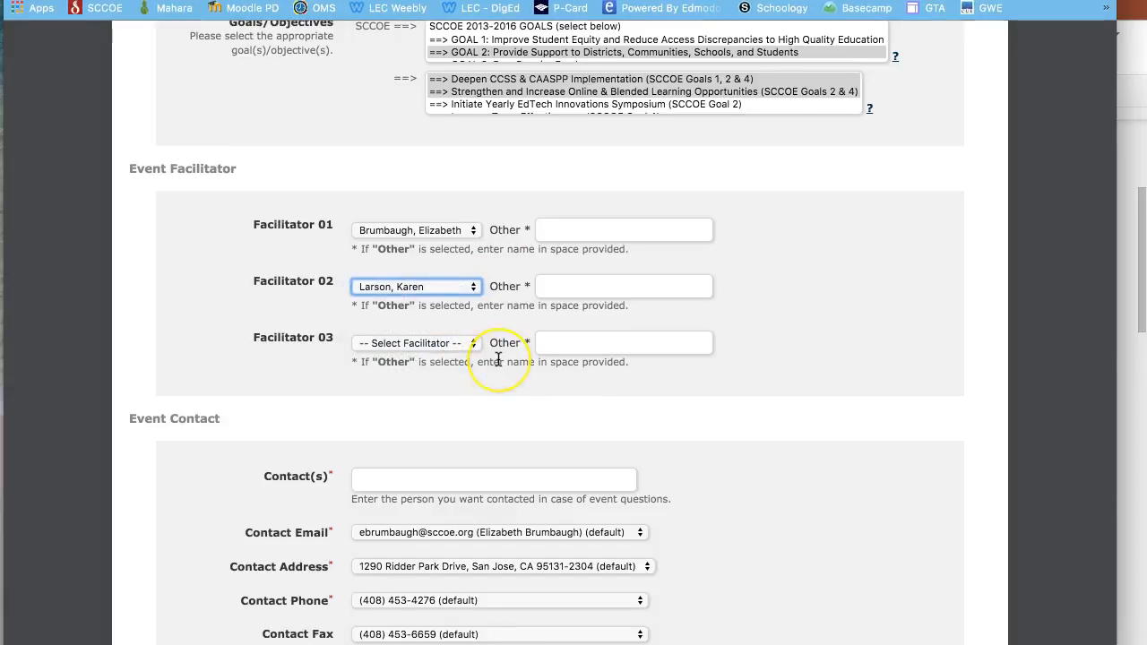
scroll(499, 358, down, 4)
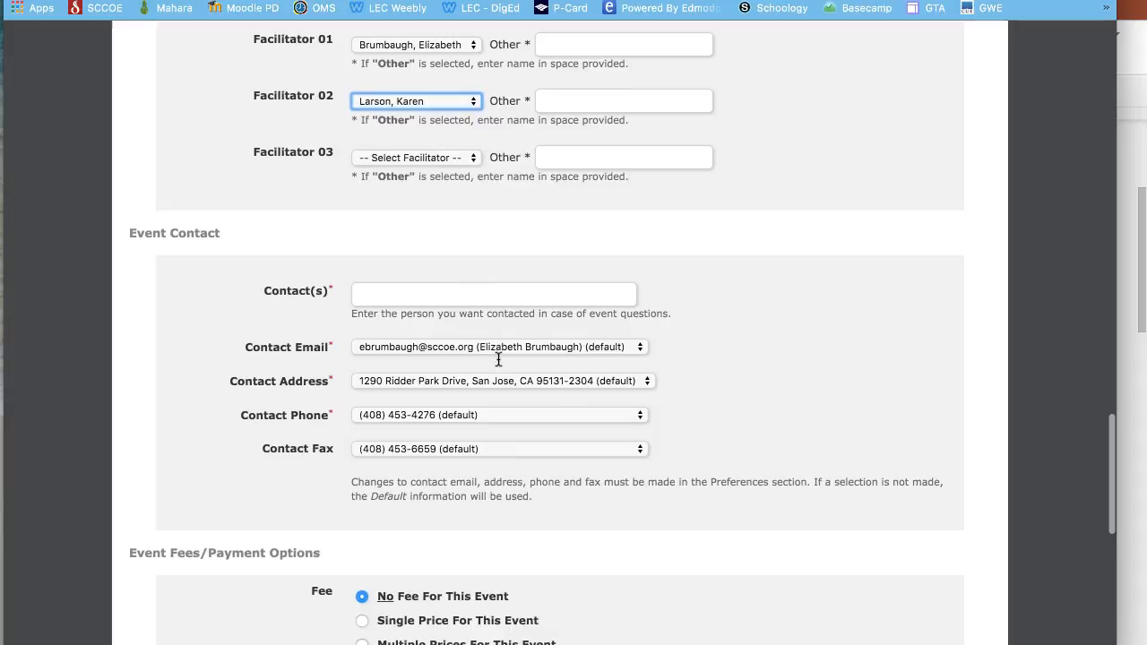
- Enter an unlisted third facilitator's name in the Facilitator 03 Other box
click(453, 158)
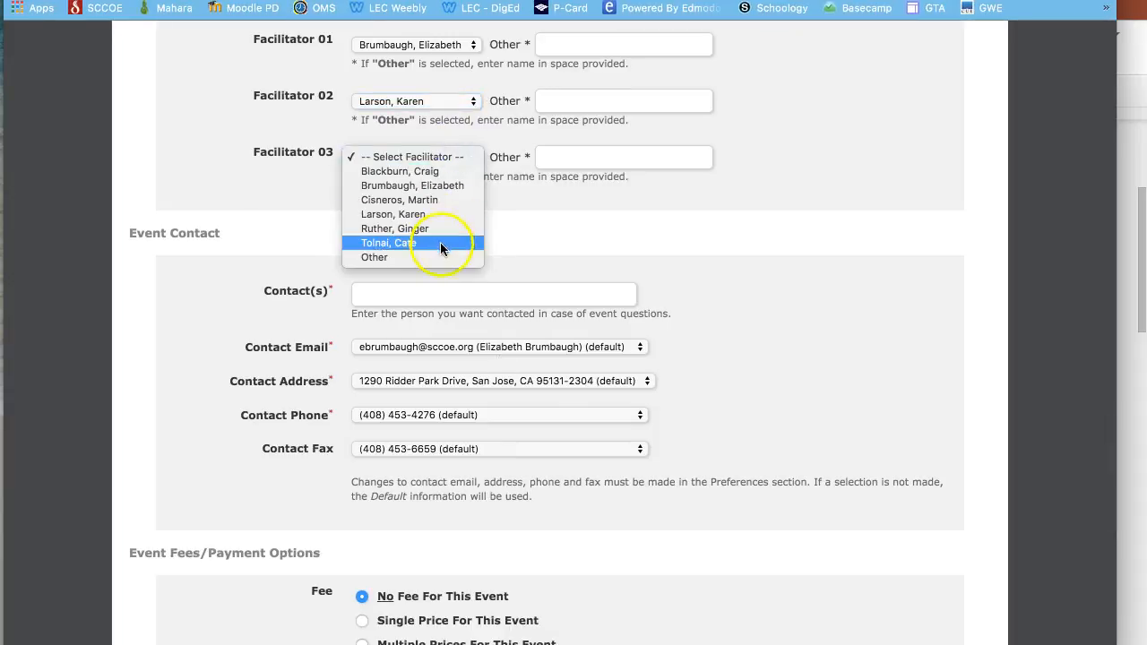
click(515, 154)
click(560, 154)
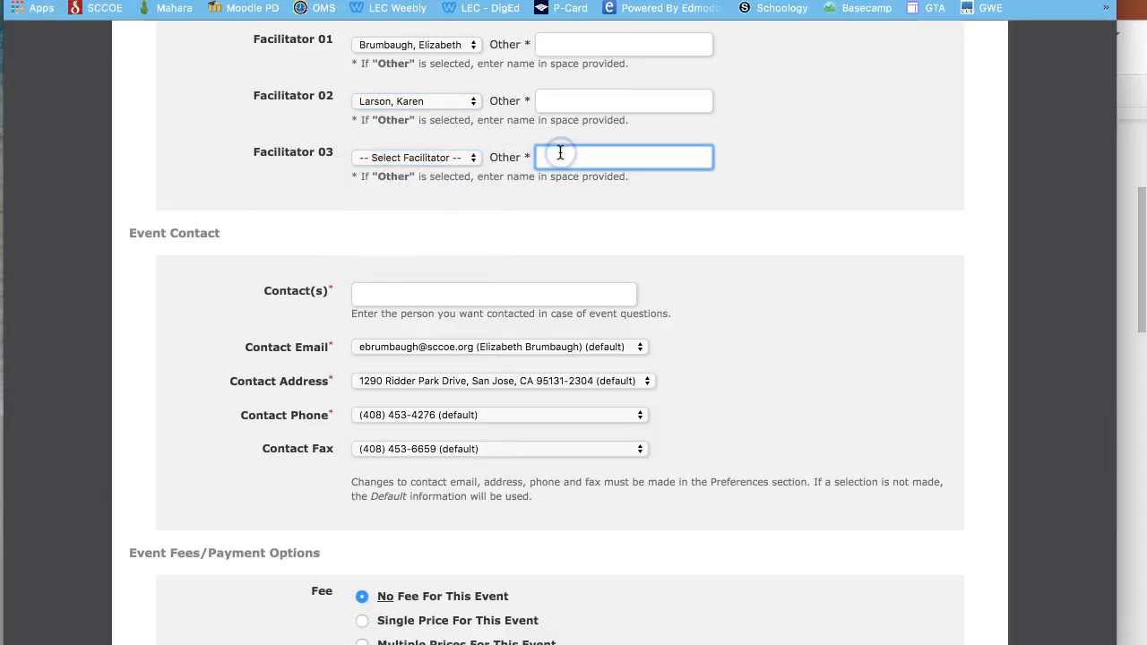
scroll(700, 235, up, 1)
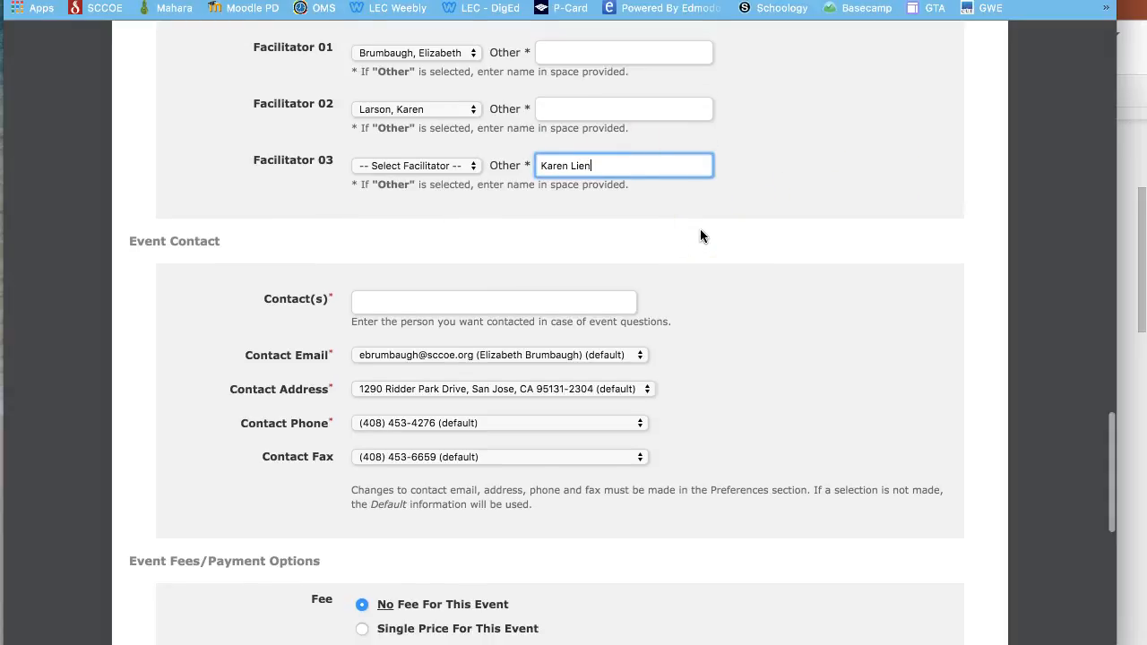
scroll(700, 235, down, 2)
scroll(700, 231, down, 4)
- Type the contact person's name in Contact(s), keeping the default contact email
click(474, 109)
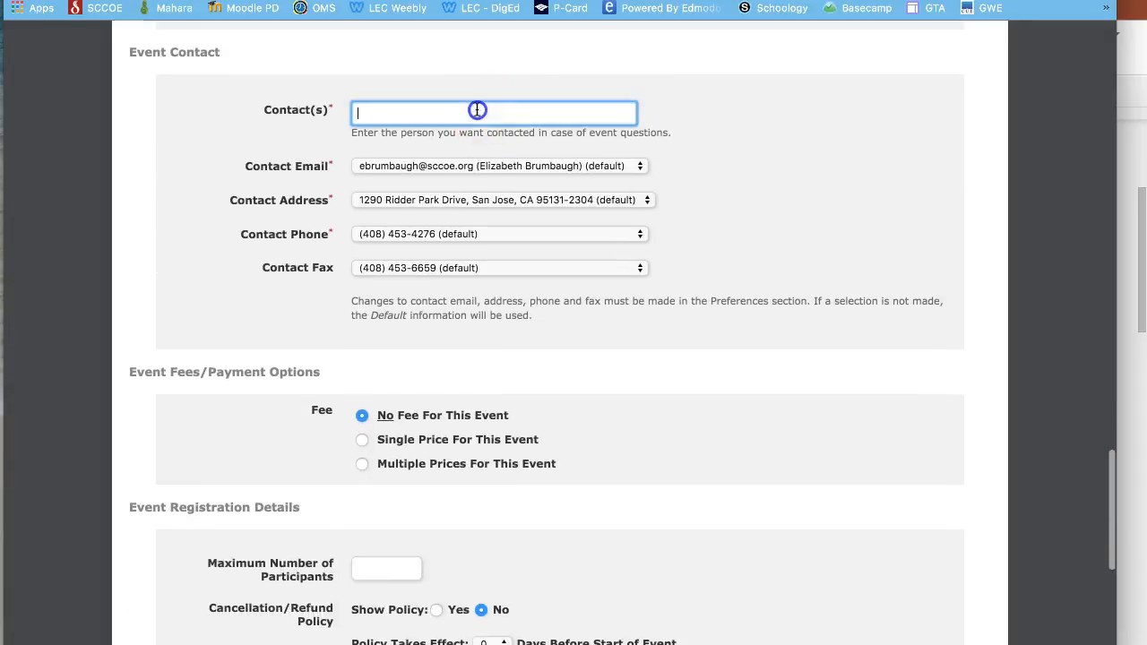
click(473, 168)
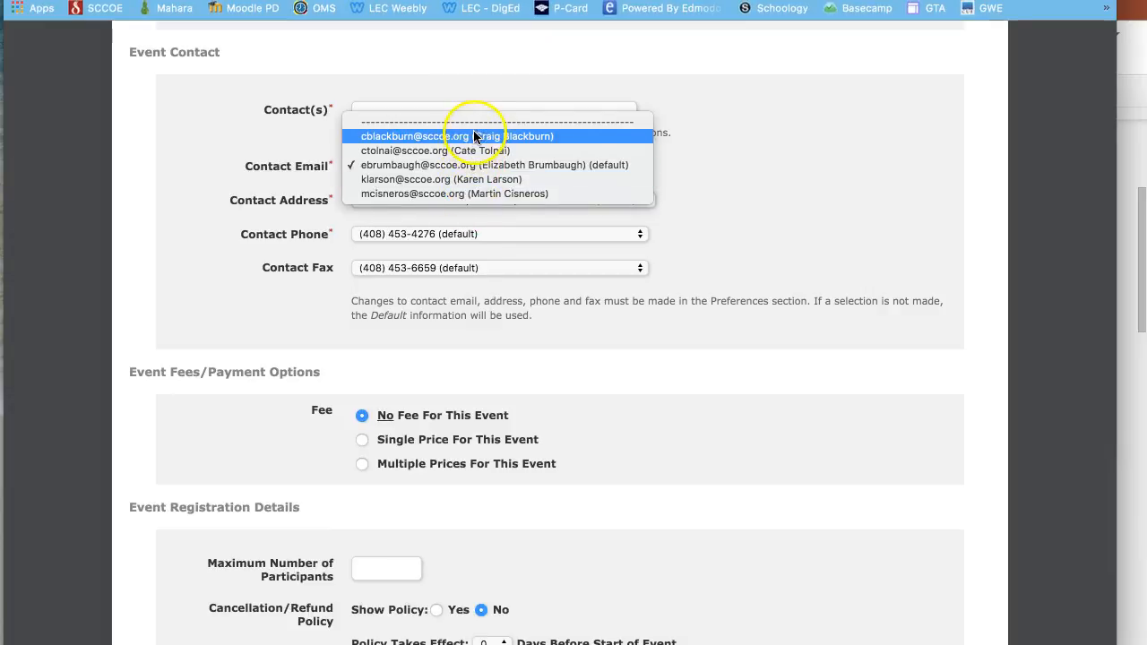
click(702, 164)
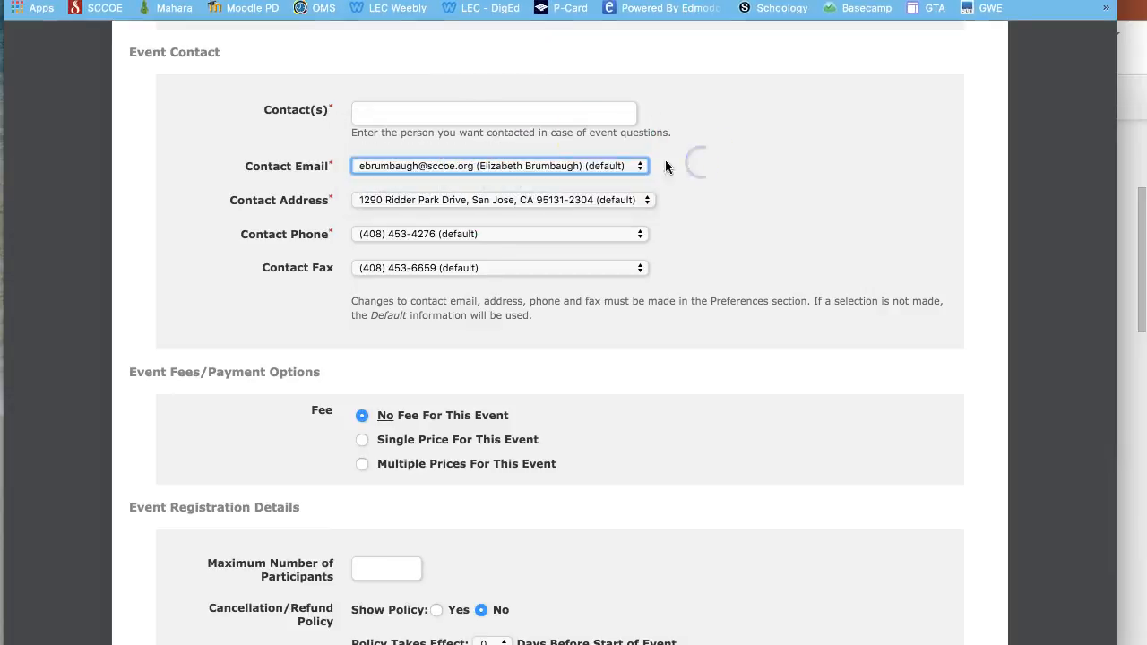
click(568, 108)
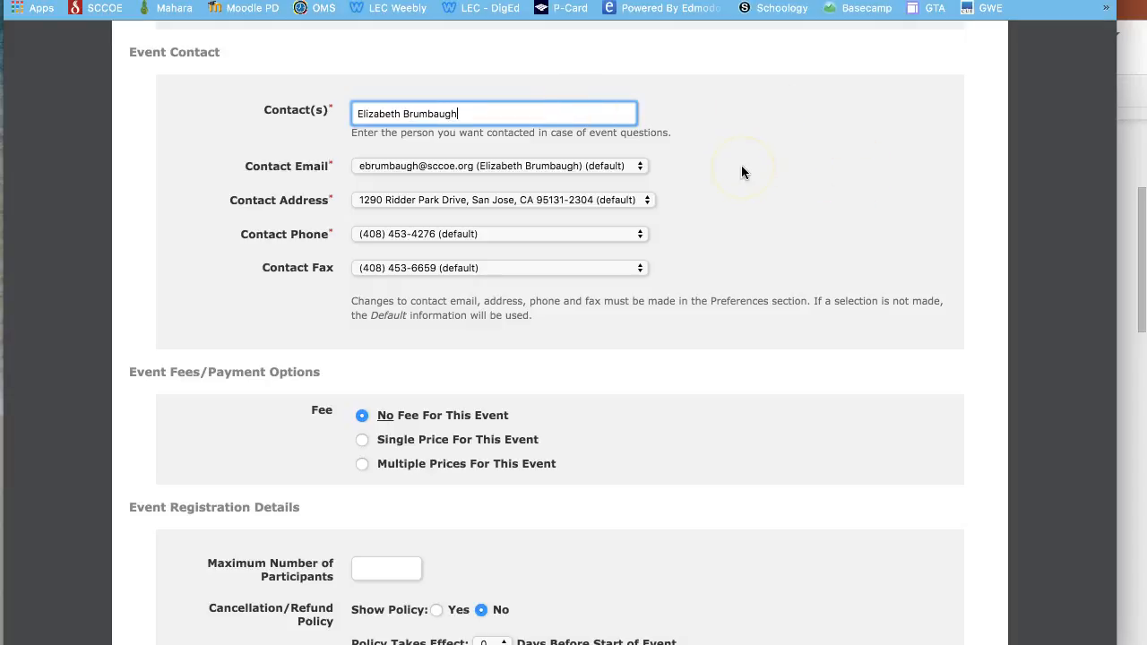
click(612, 167)
click(731, 220)
- Choose Single Price at $100 per individual
scroll(730, 224, down, 3)
scroll(731, 227, down, 2)
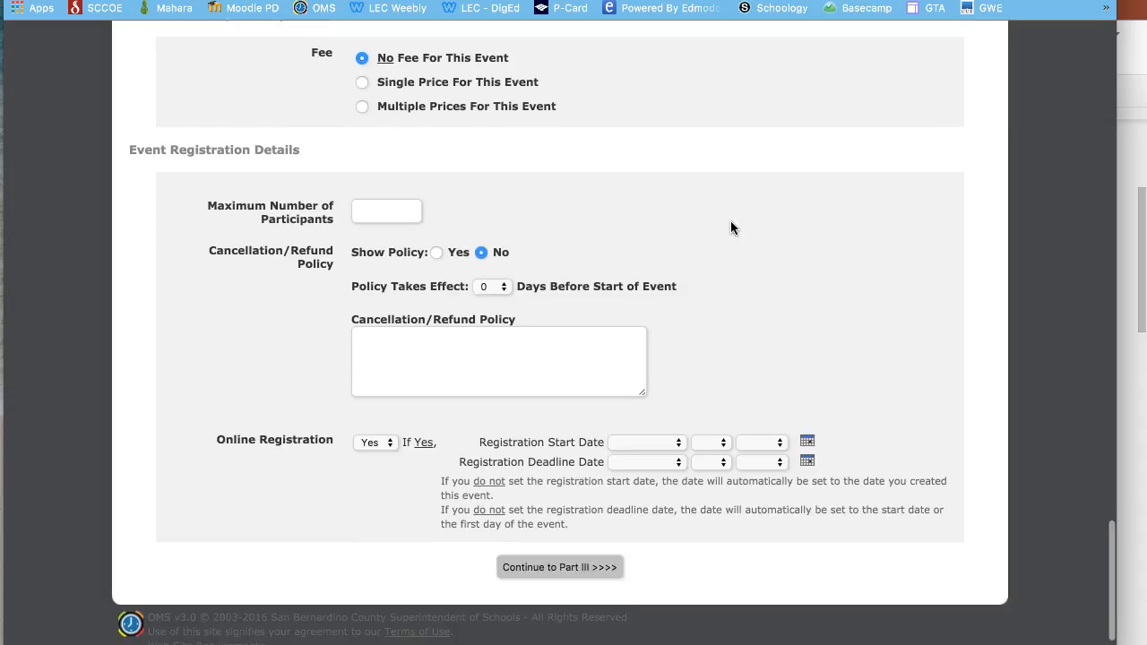
click(362, 82)
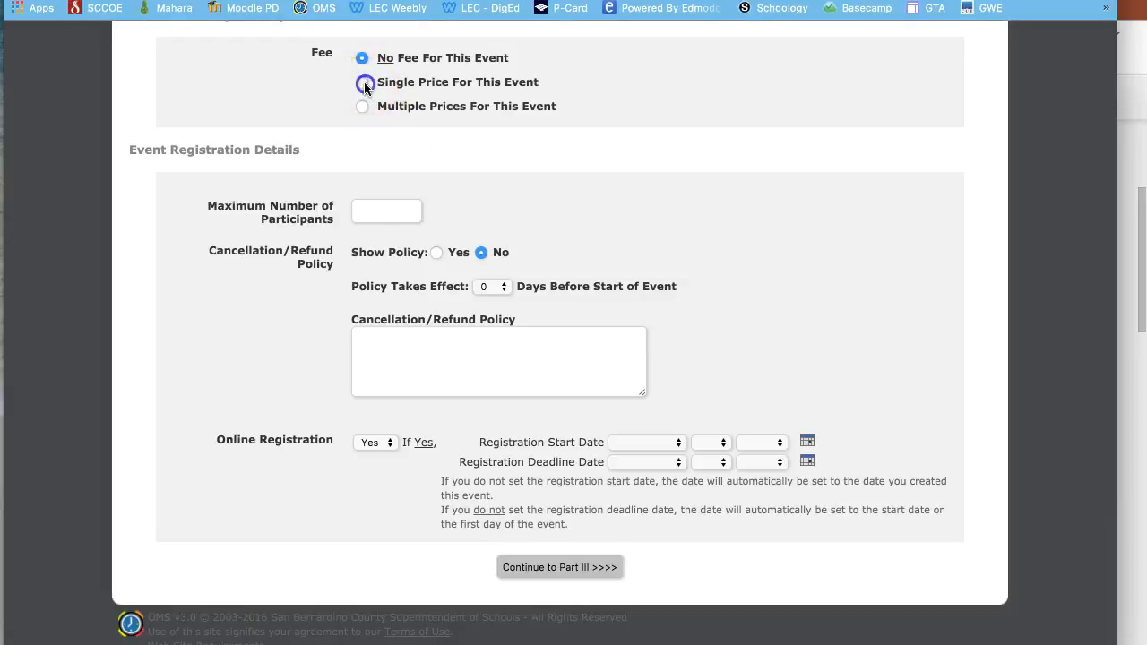
click(398, 147)
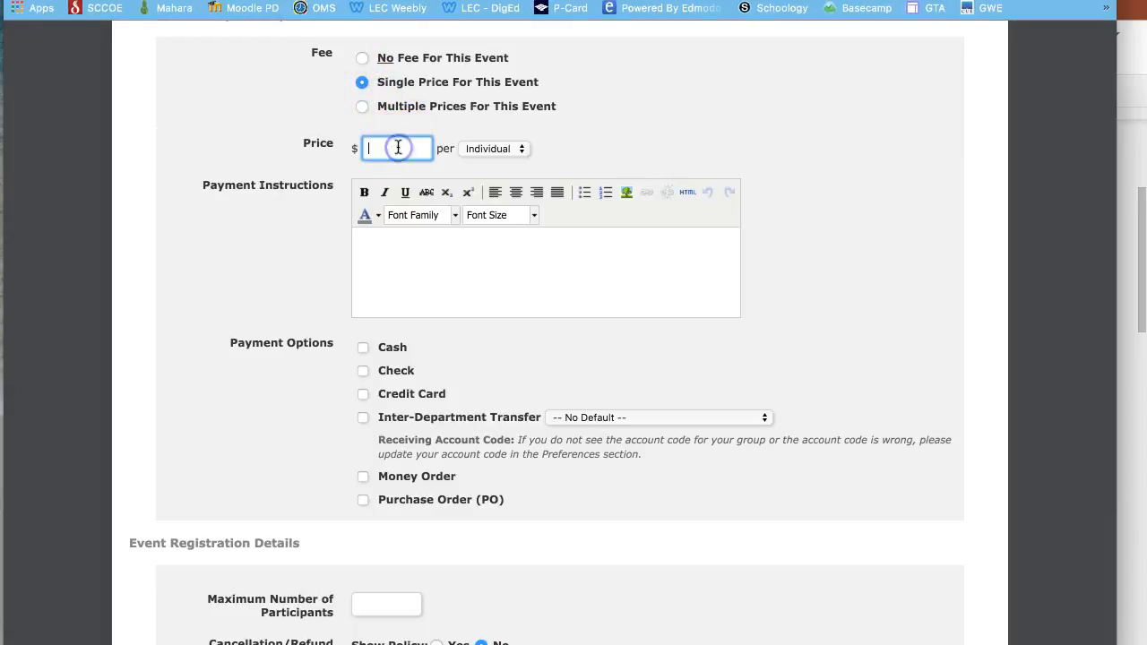
click(565, 305)
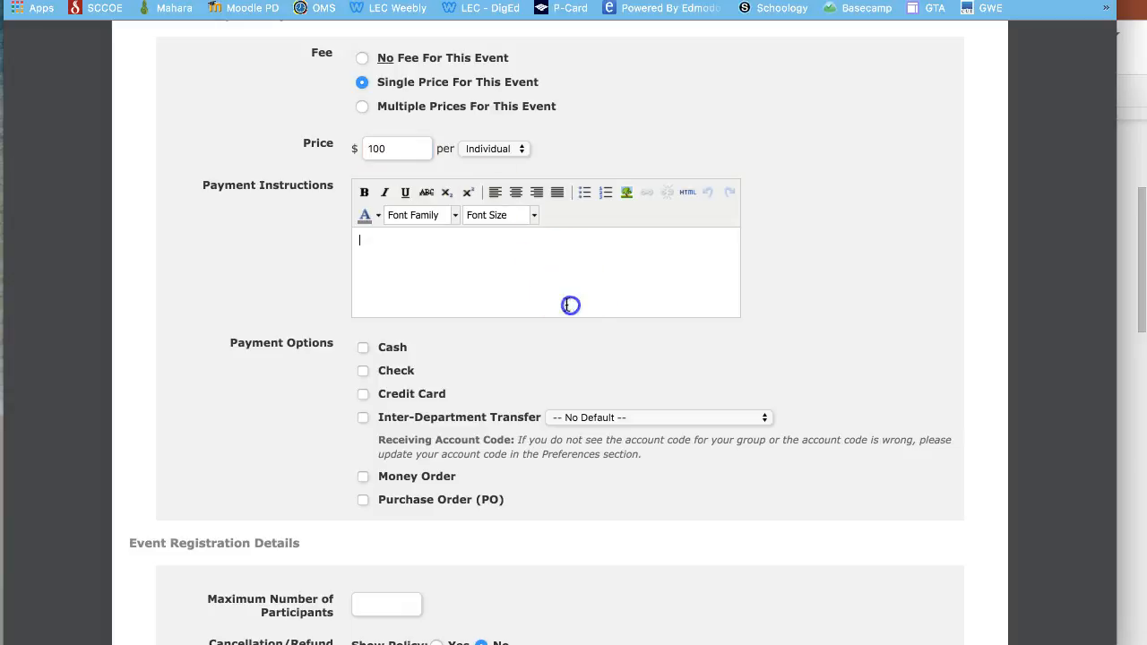
click(509, 150)
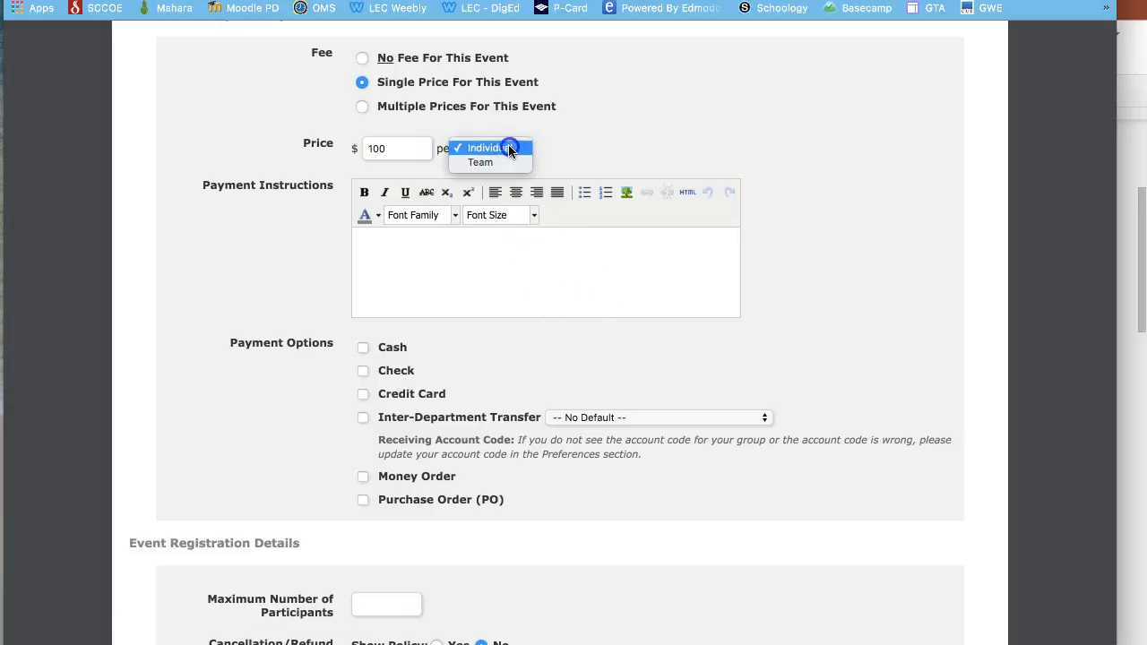
click(488, 148)
- Write the payment instructions and accept Check and Purchase Order (PO) payments
click(502, 254)
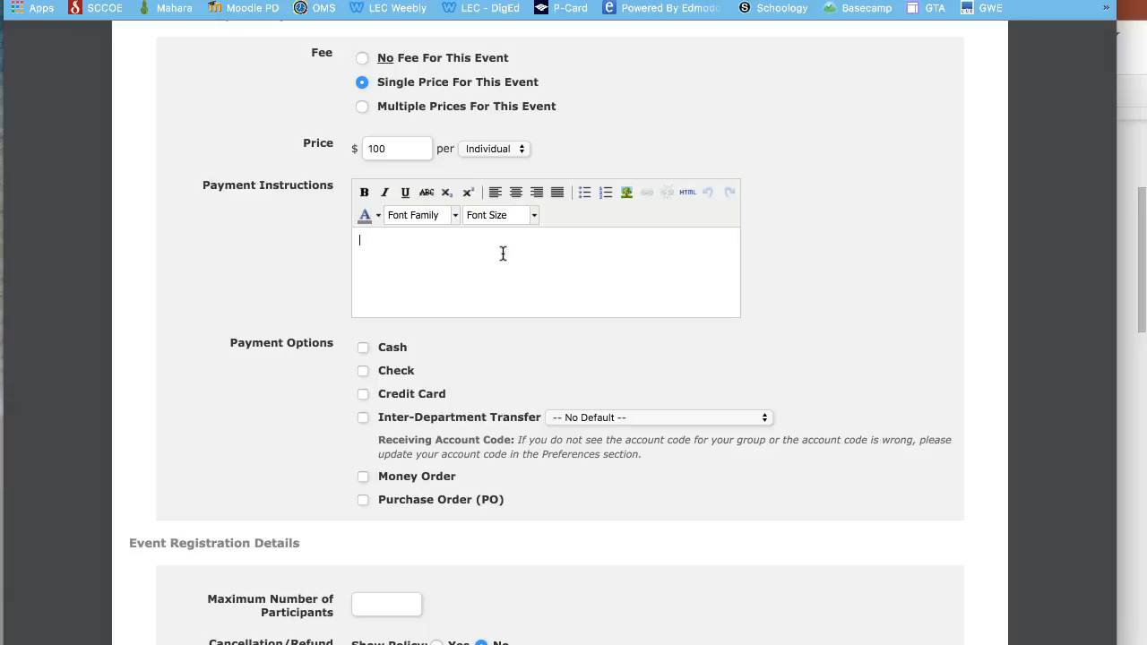
text(POs or checks only)
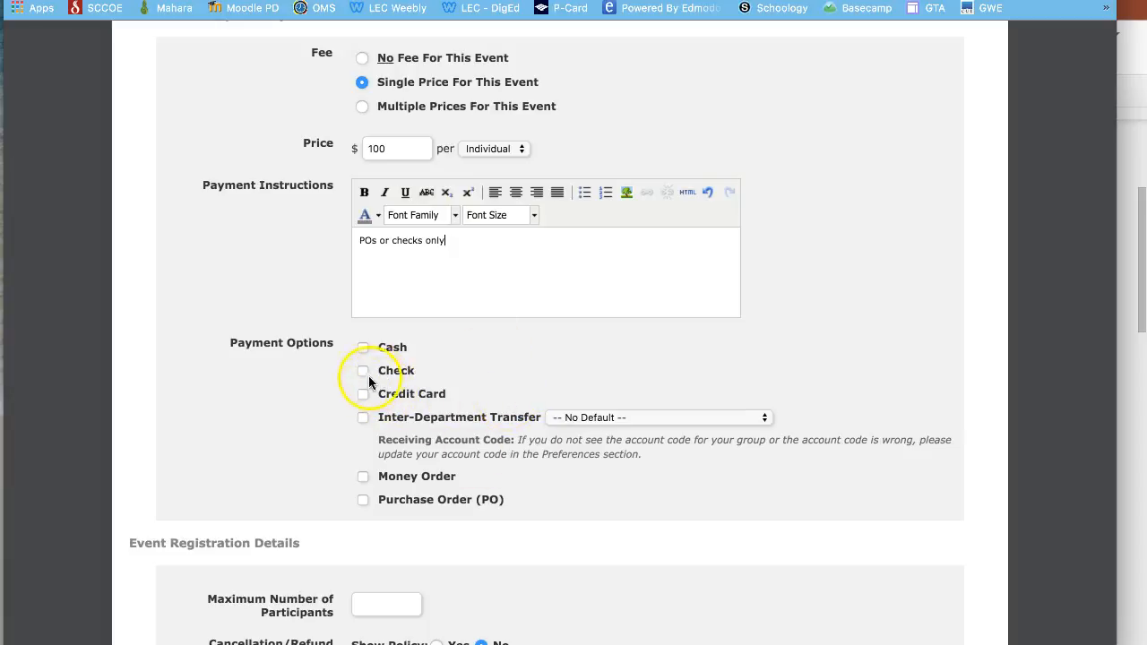
click(364, 498)
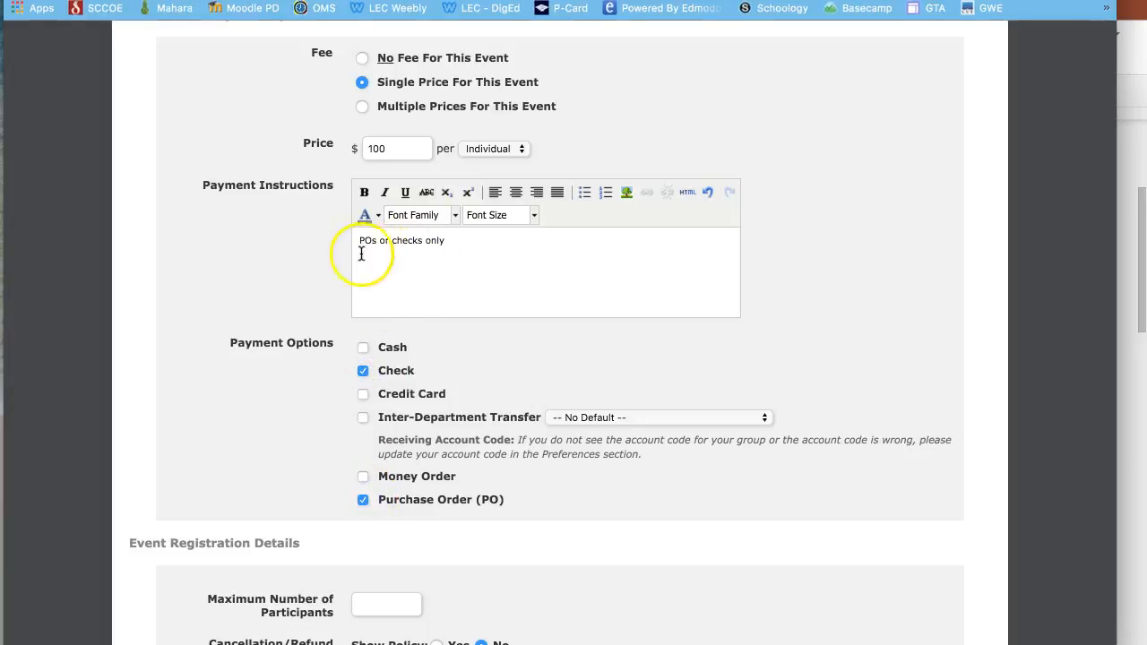
click(451, 240)
key(Return)
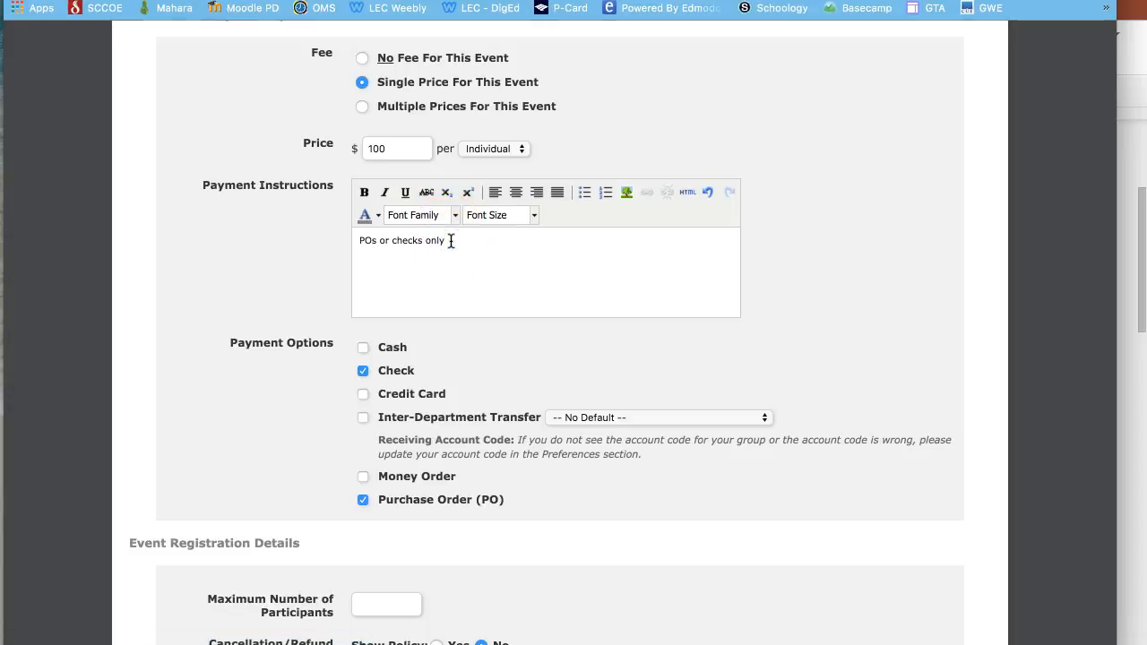
text(Payment due prior to start date.)
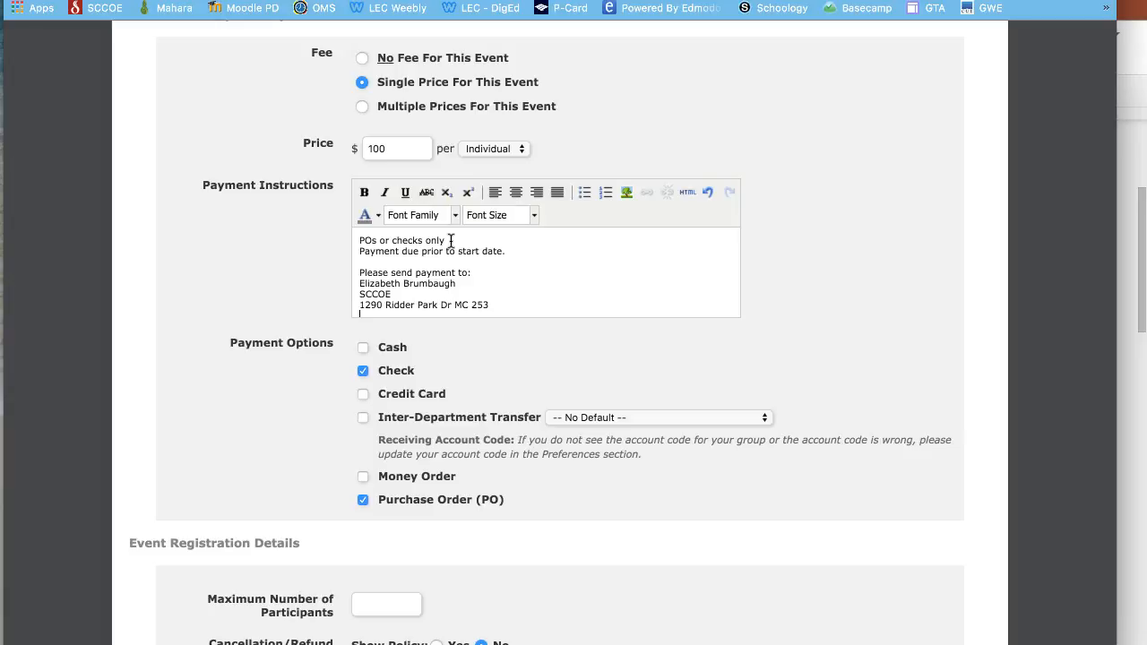
text(San Jose, CA 95131)
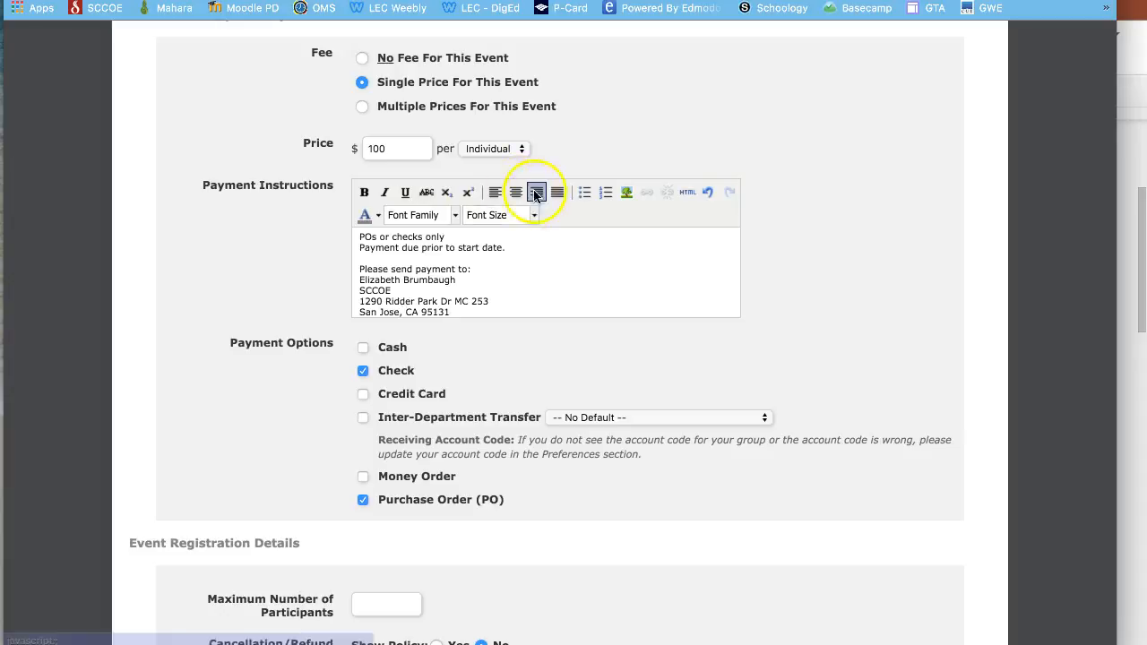
scroll(500, 248, up, 1)
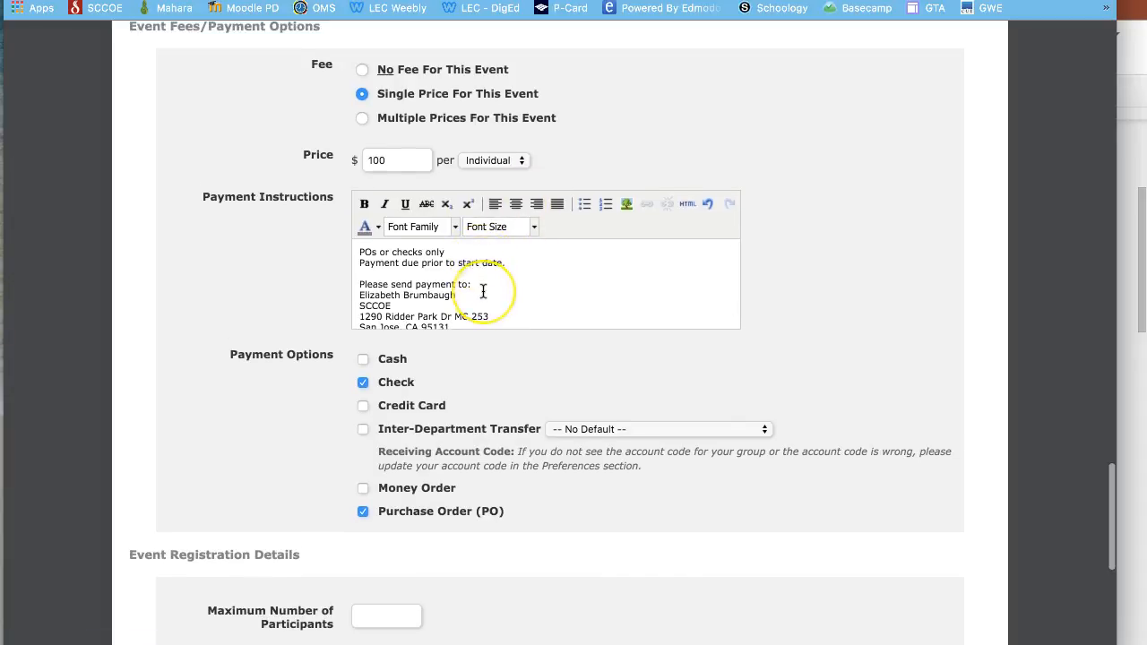
scroll(483, 287, down, 4)
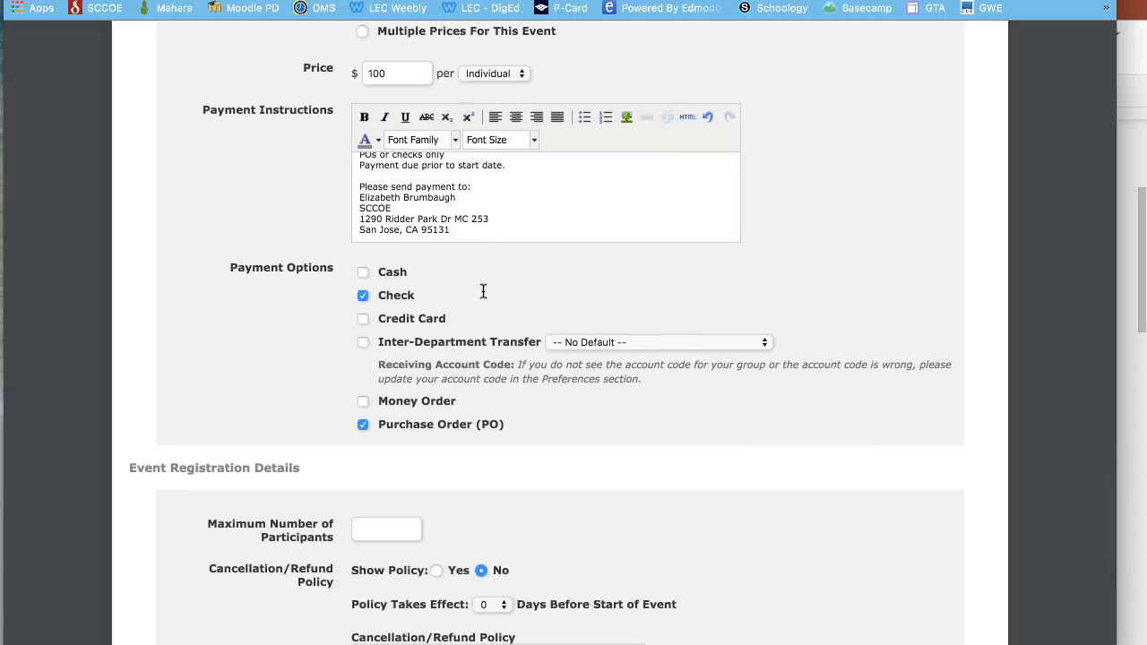
scroll(483, 291, down, 5)
scroll(483, 291, down, 2)
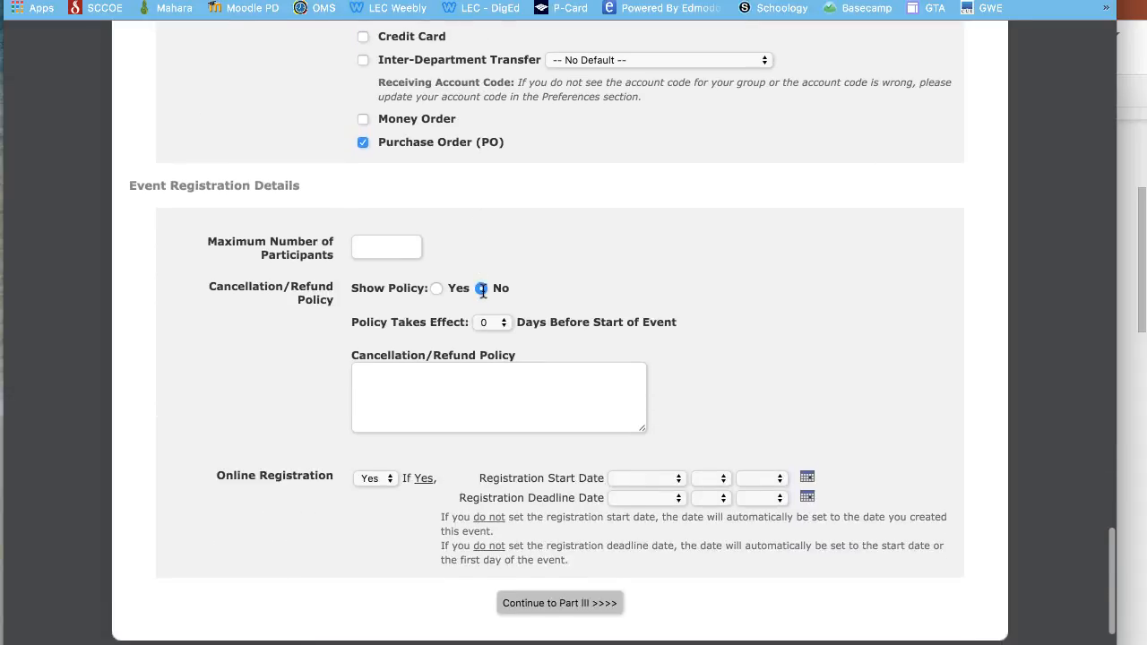
- Enter 30 as the event's maximum number of participants
click(407, 227)
text(30)
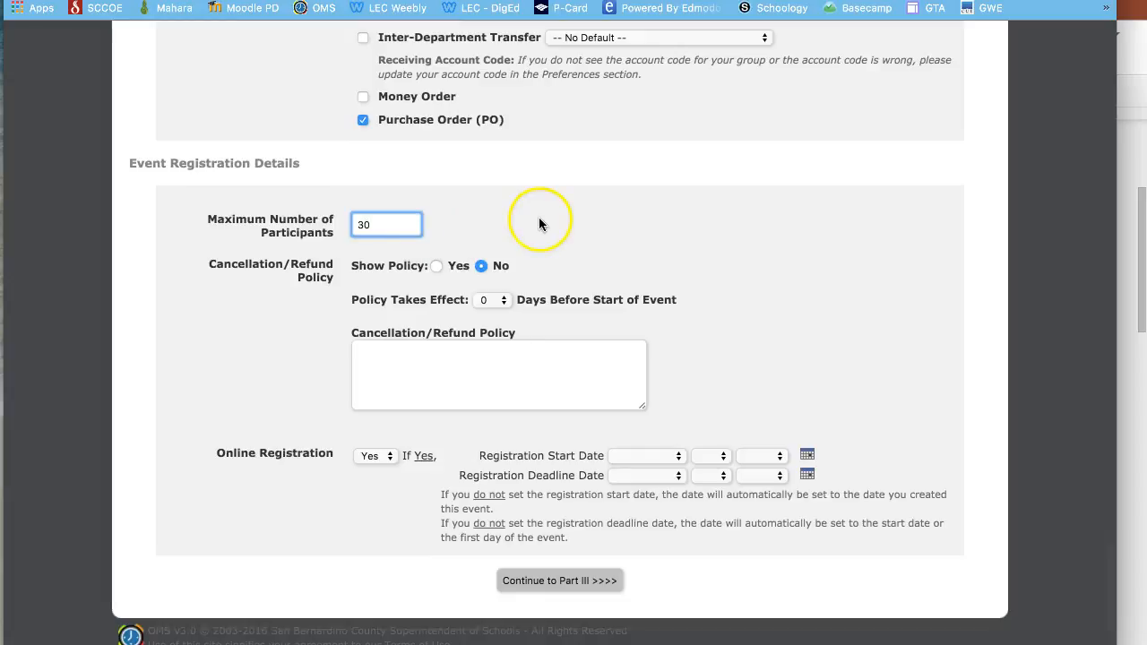
click(538, 217)
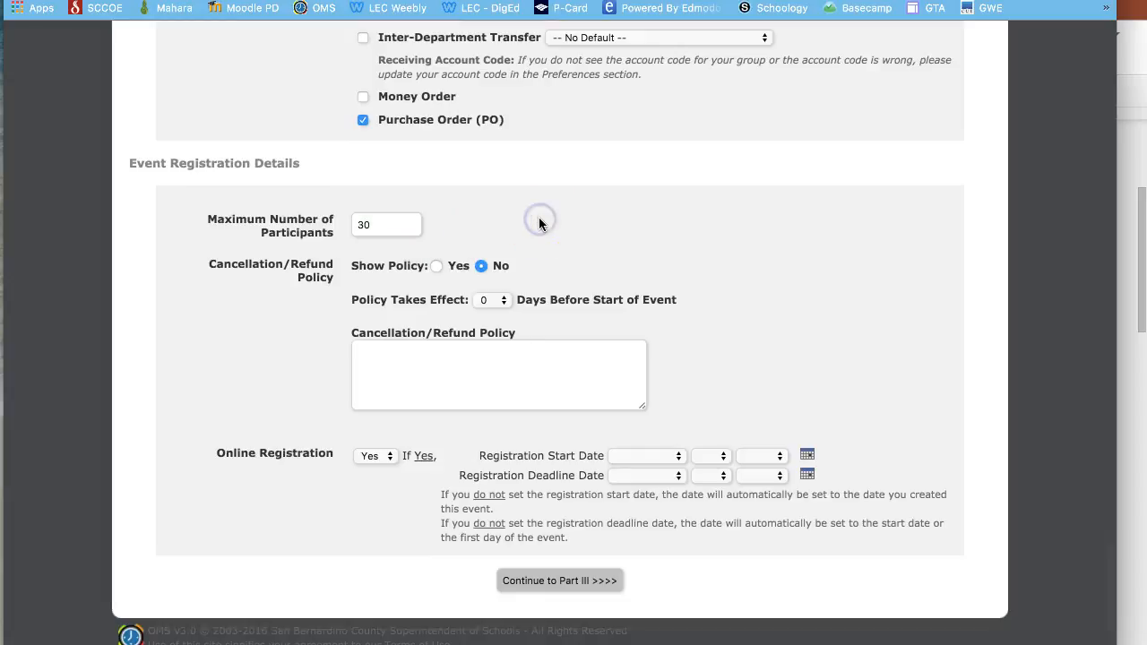
scroll(539, 223, down, 1)
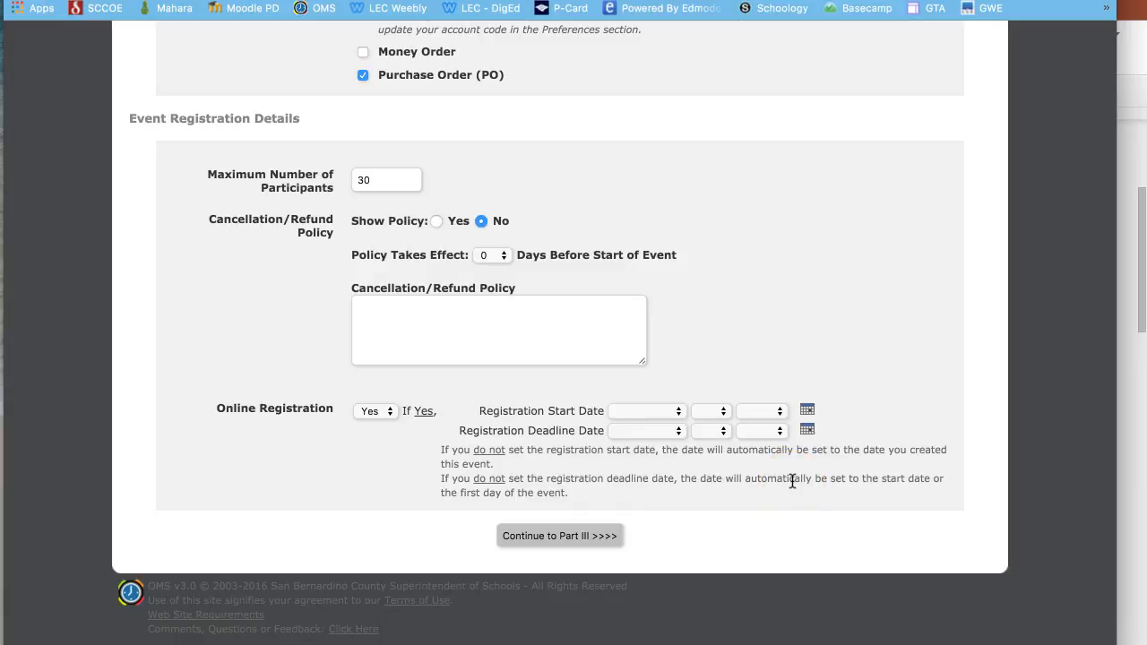
- Continue to the registration form builder and scroll down to the custom fields
click(589, 537)
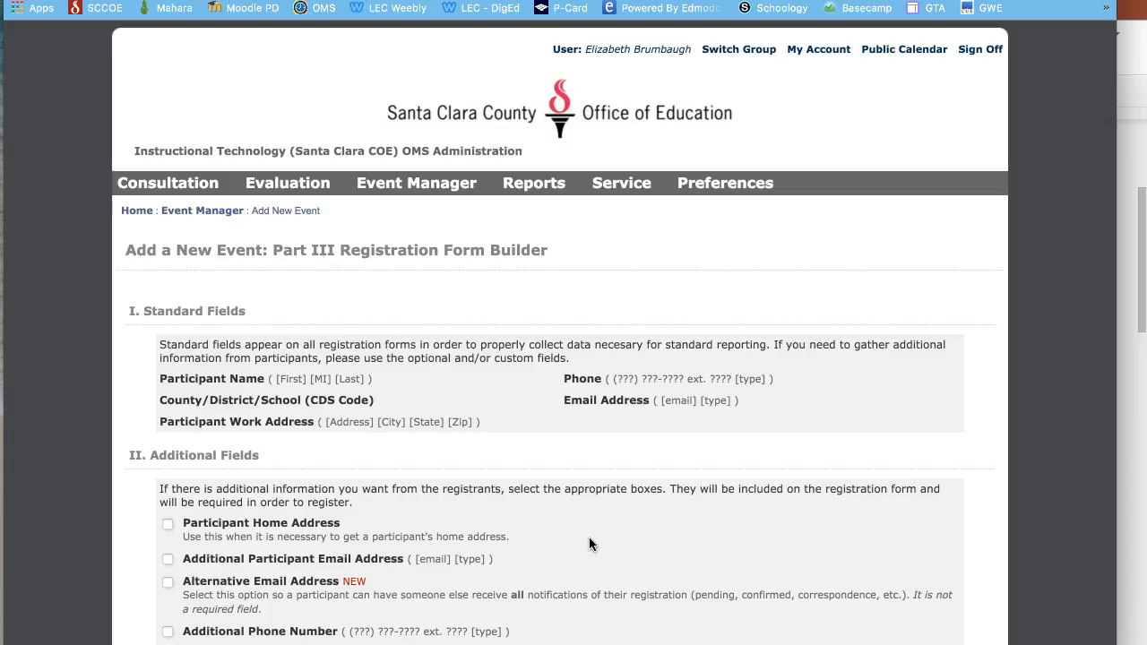
scroll(589, 538, down, 4)
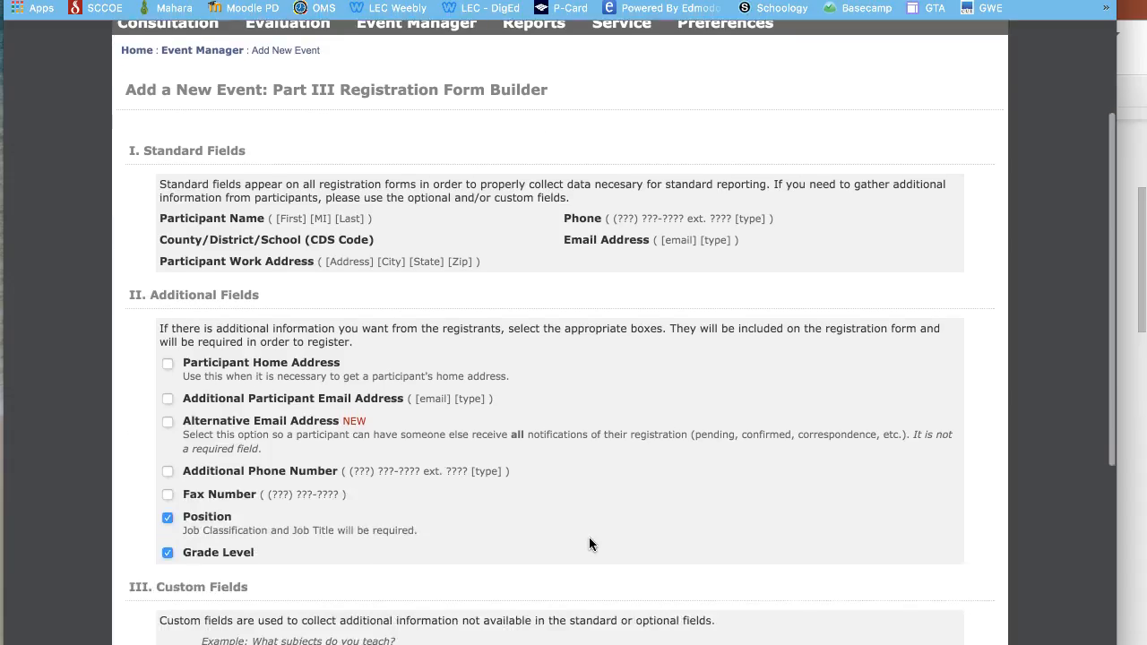
scroll(589, 536, down, 1)
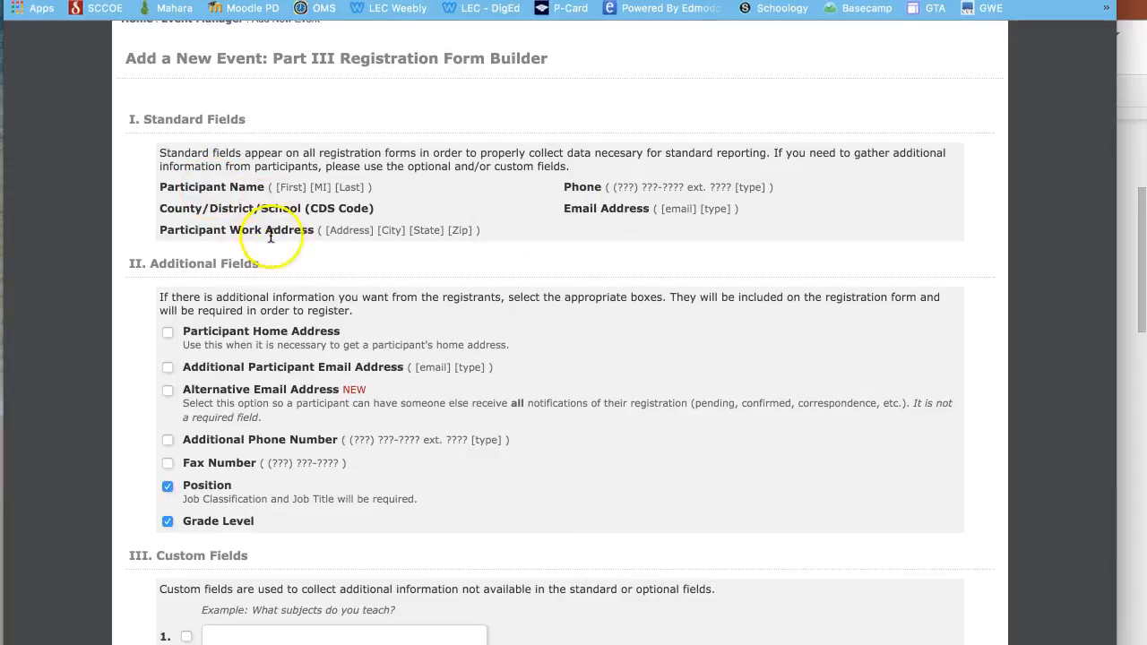
scroll(399, 345, down, 3)
scroll(400, 345, down, 1)
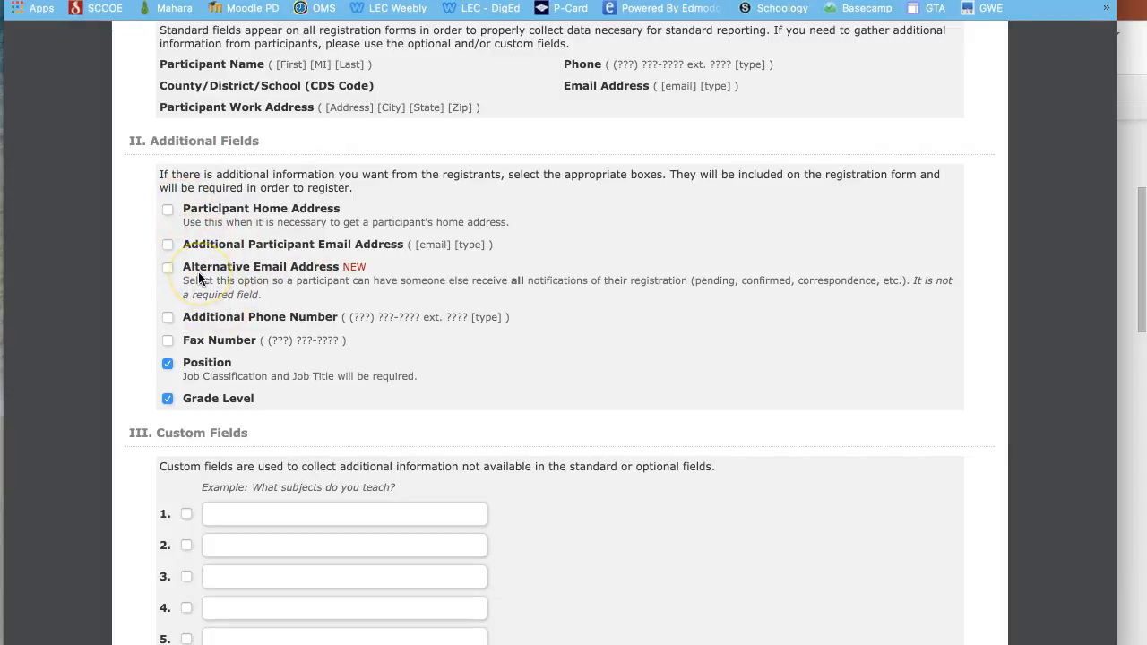
scroll(255, 412, down, 1)
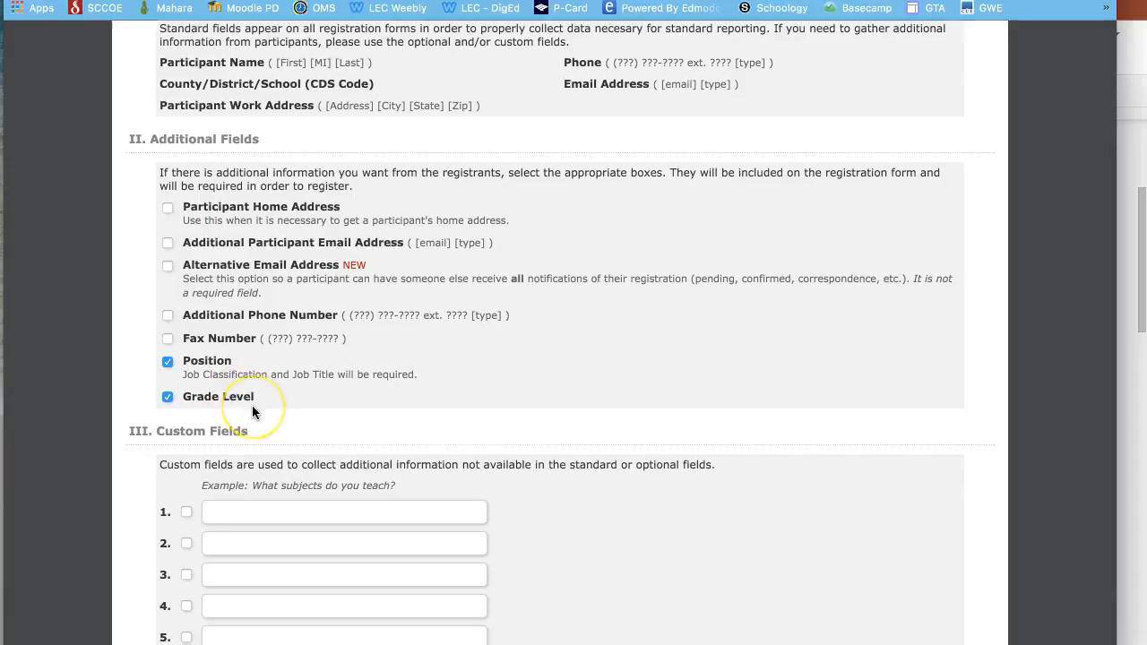
scroll(251, 405, down, 3)
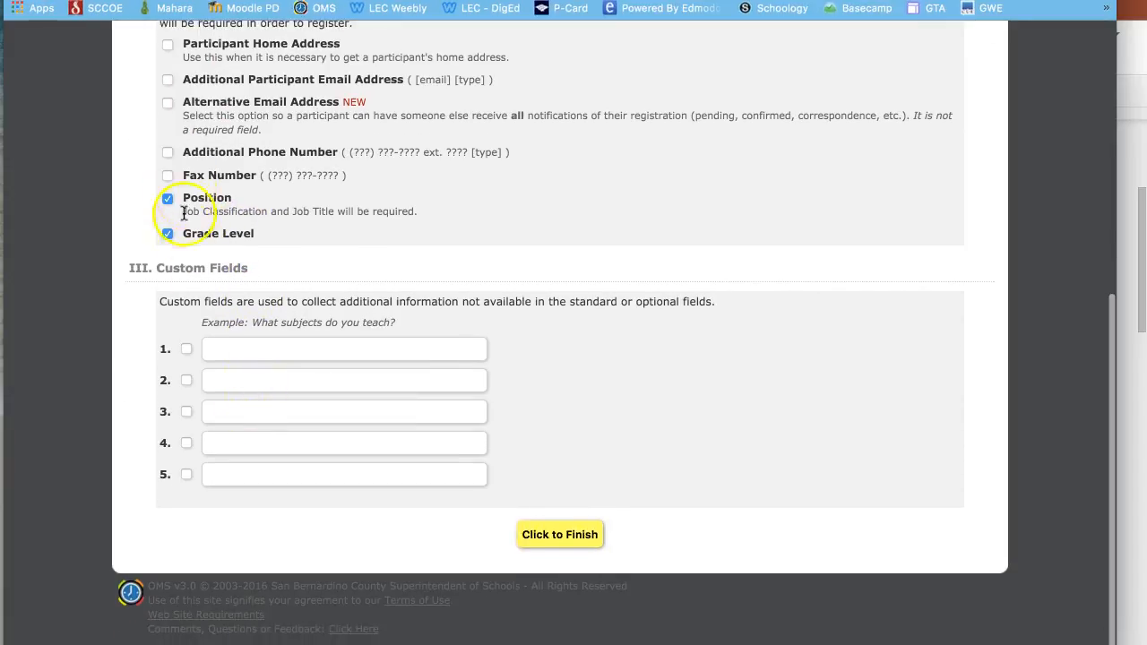
- Enable custom field 1 with the snack allergy question and finish the event setup
click(186, 352)
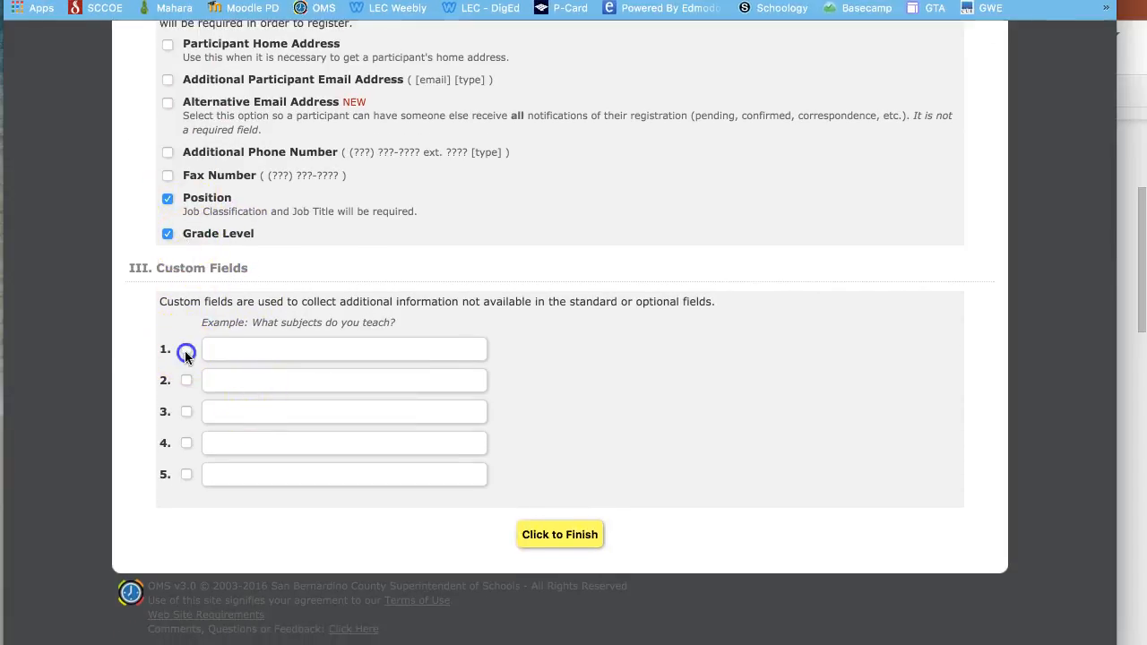
click(232, 351)
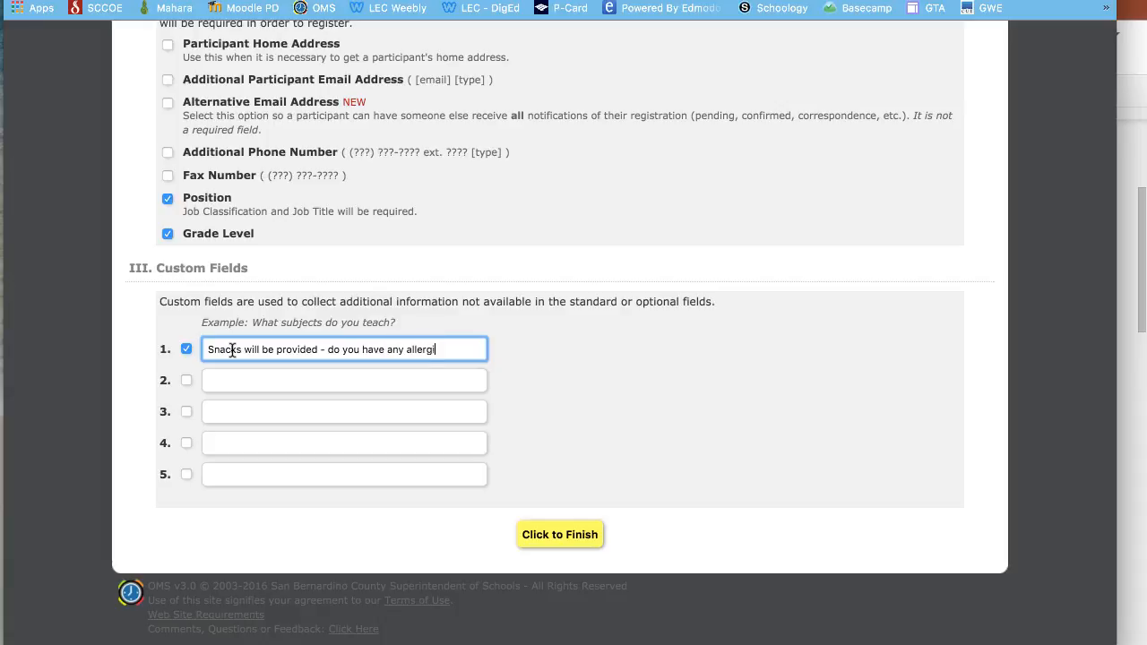
text(which we)
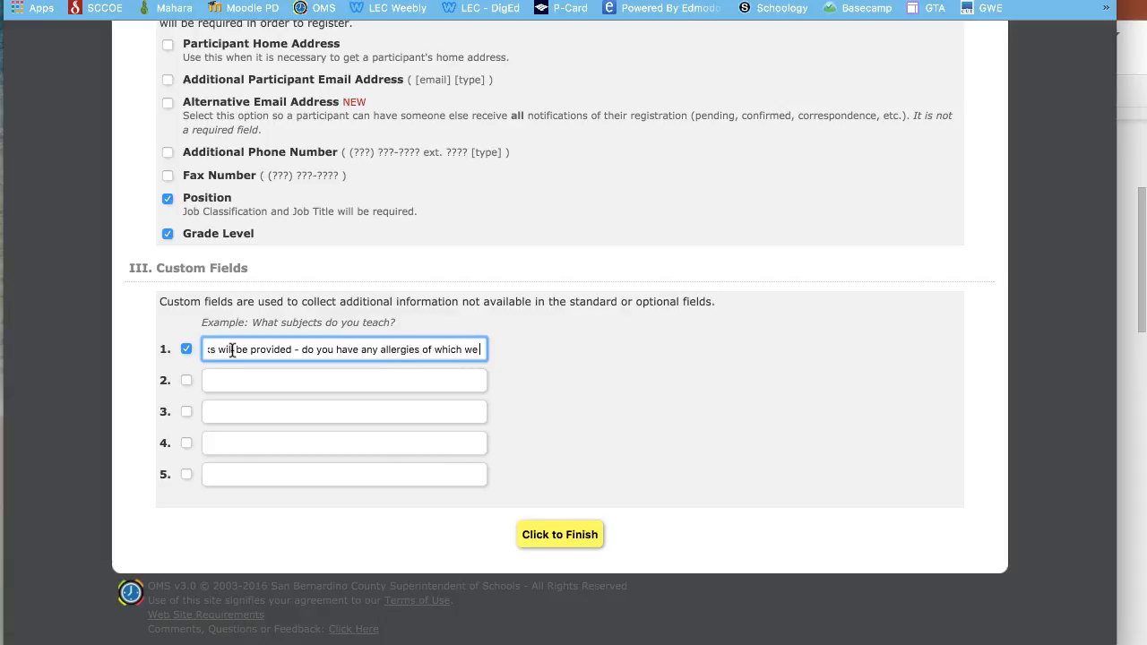
text( should be aware?)
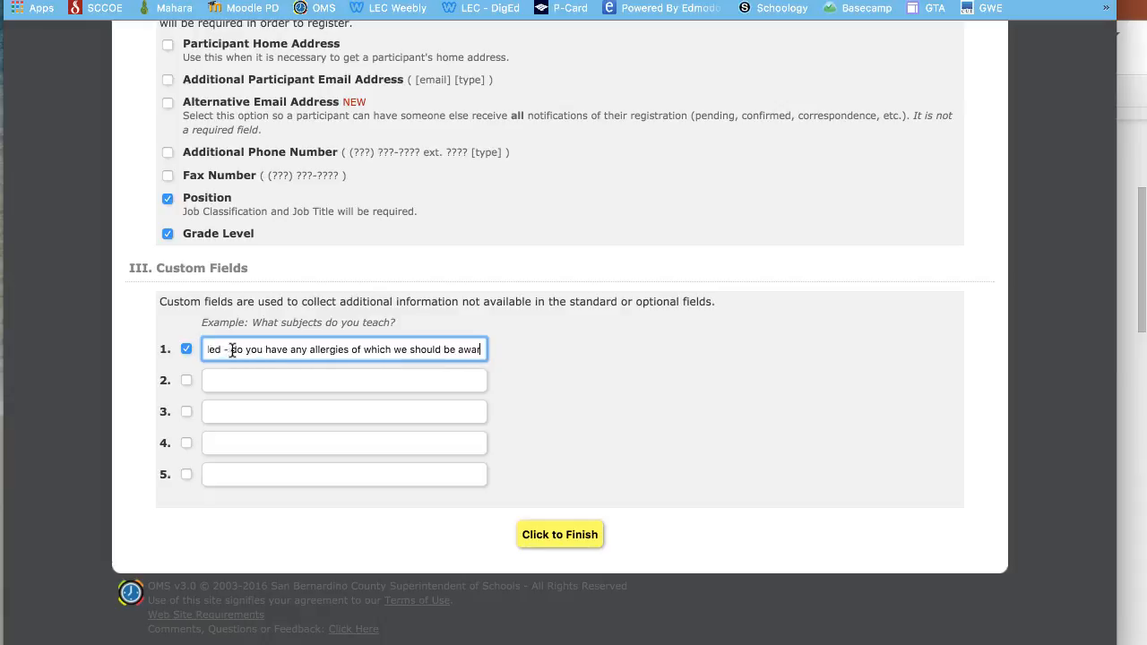
click(566, 533)
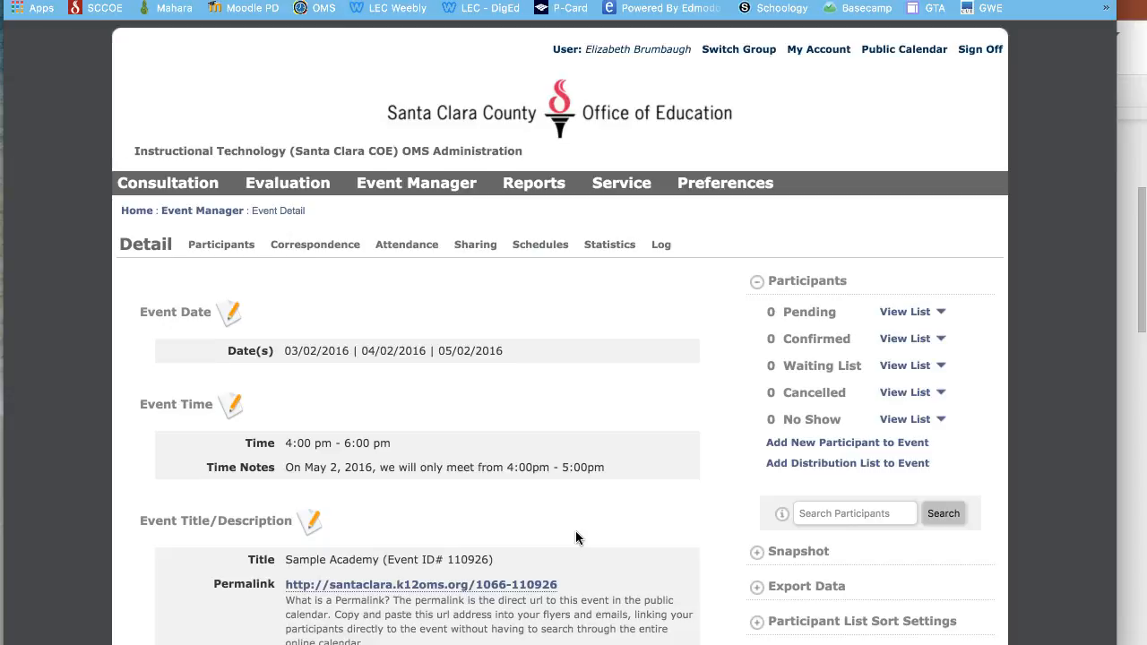
- Open the Sample Academy event's public calendar page through its Permalink
scroll(576, 538, down, 5)
scroll(575, 538, down, 5)
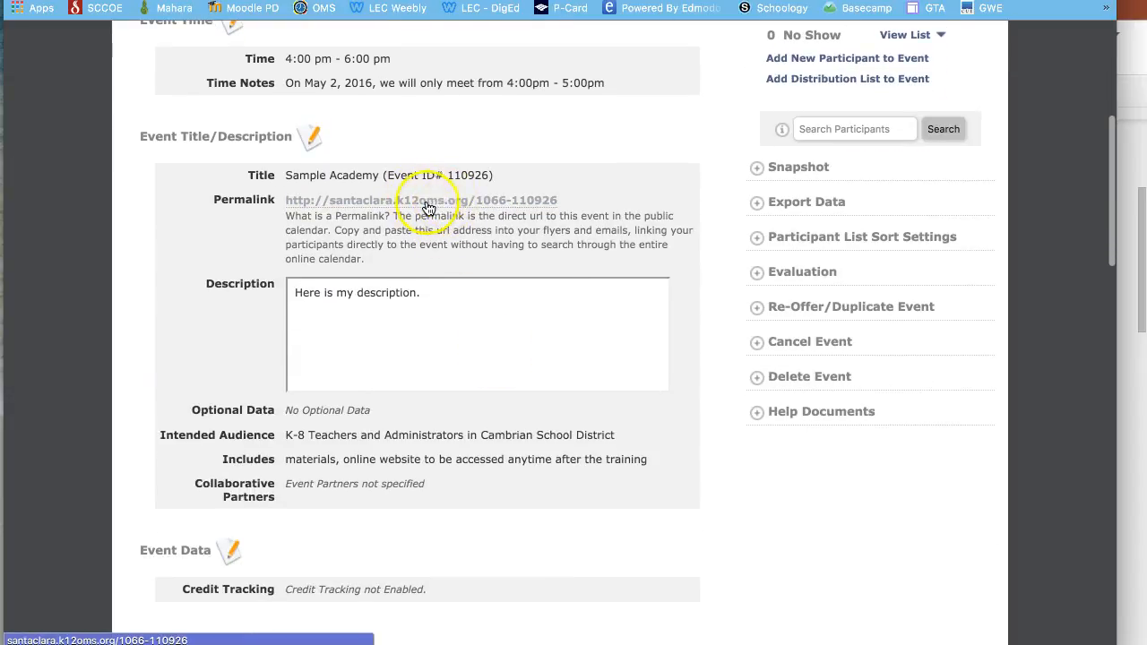
click(424, 202)
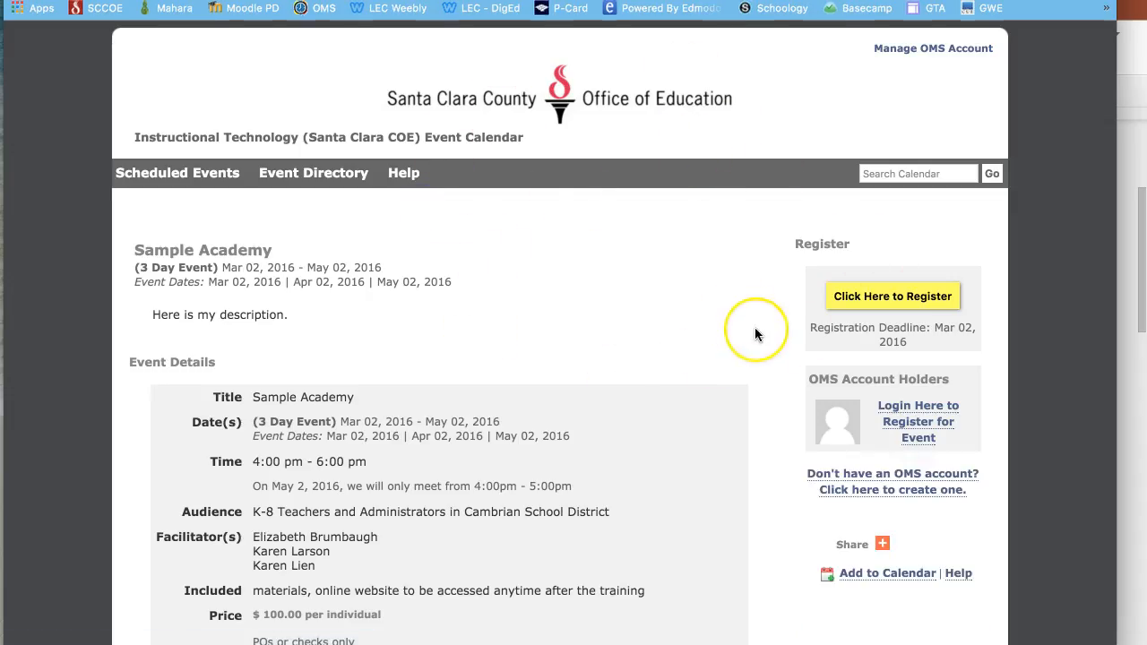
- Review the public event page and begin a new registration for Sample Academy
scroll(754, 327, down, 3)
scroll(757, 334, up, 3)
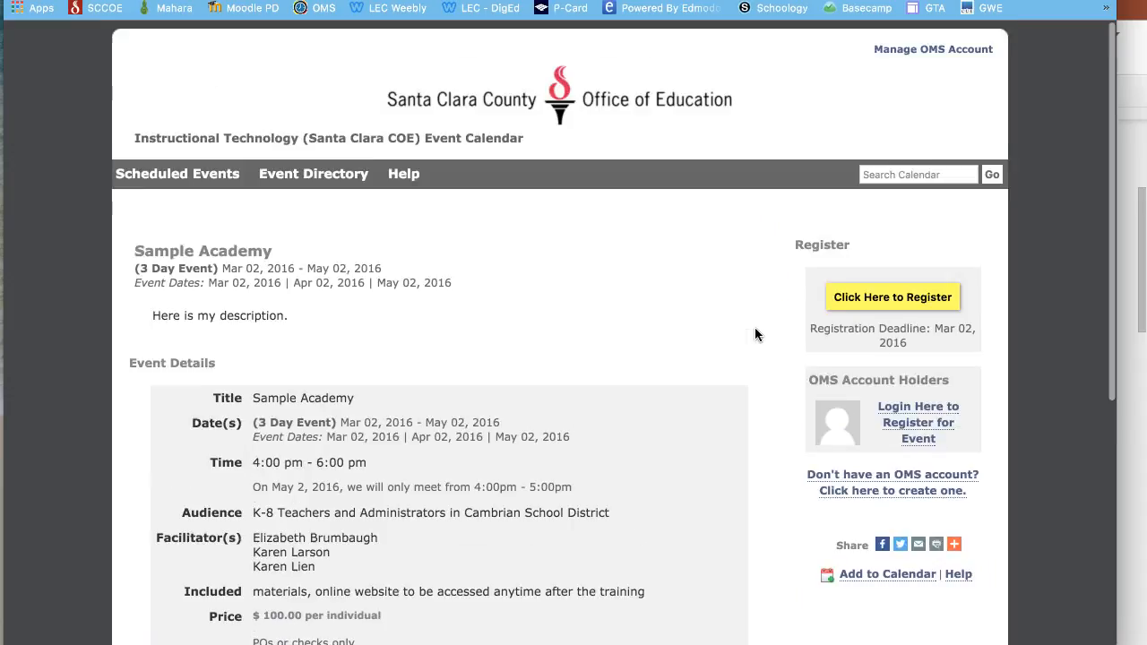
scroll(754, 335, down, 4)
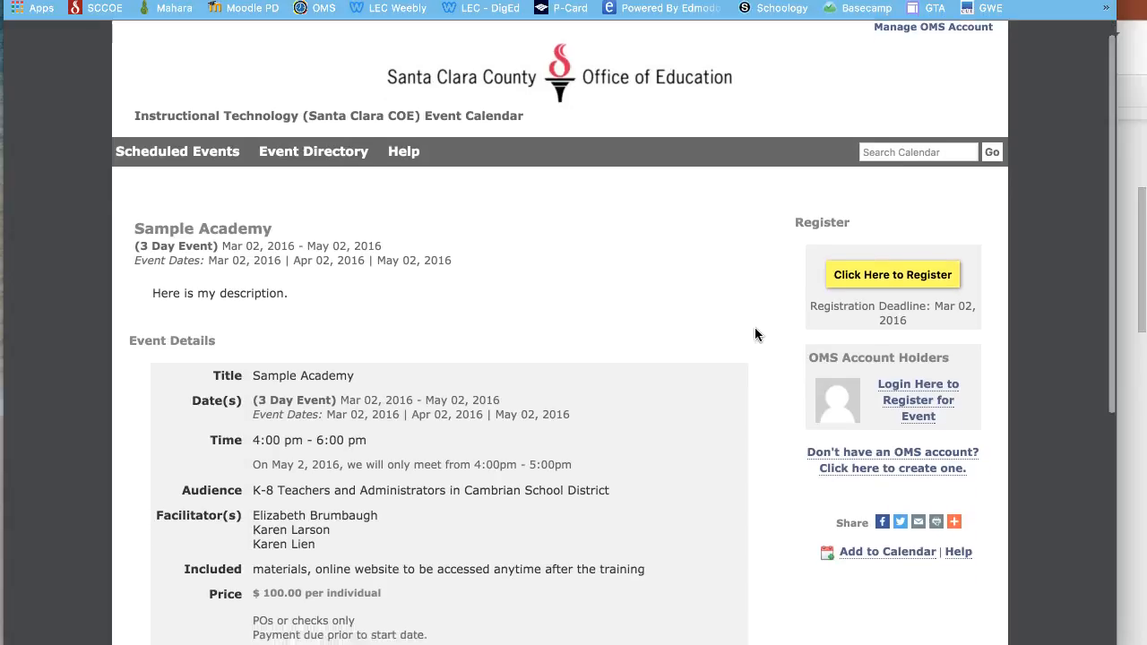
scroll(754, 334, down, 4)
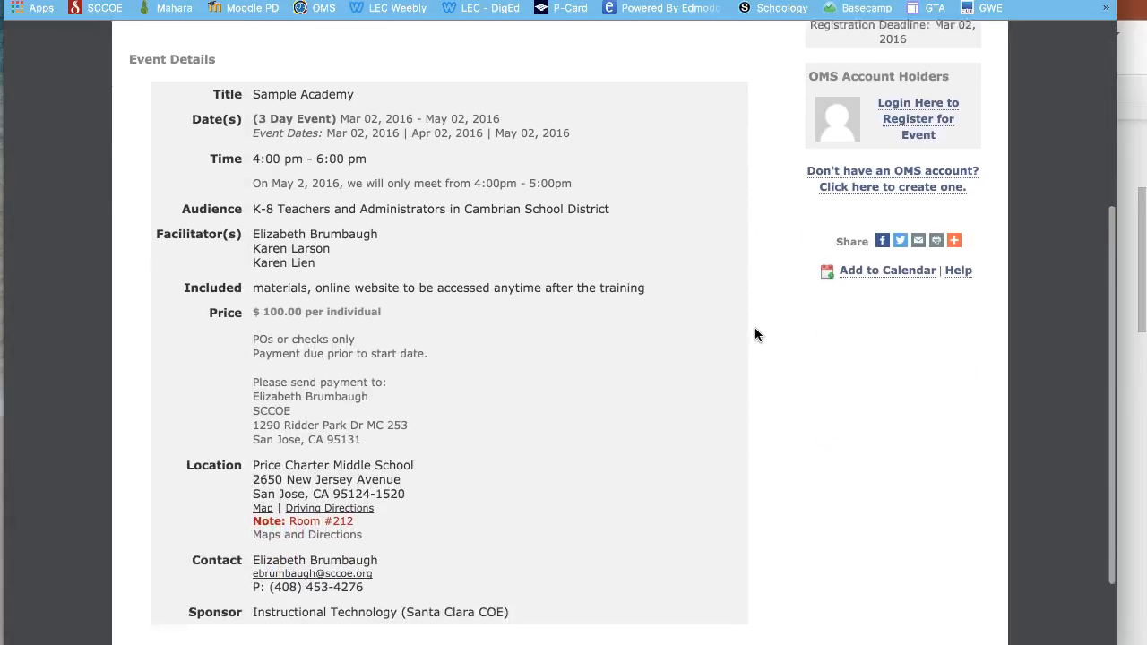
scroll(755, 334, up, 1)
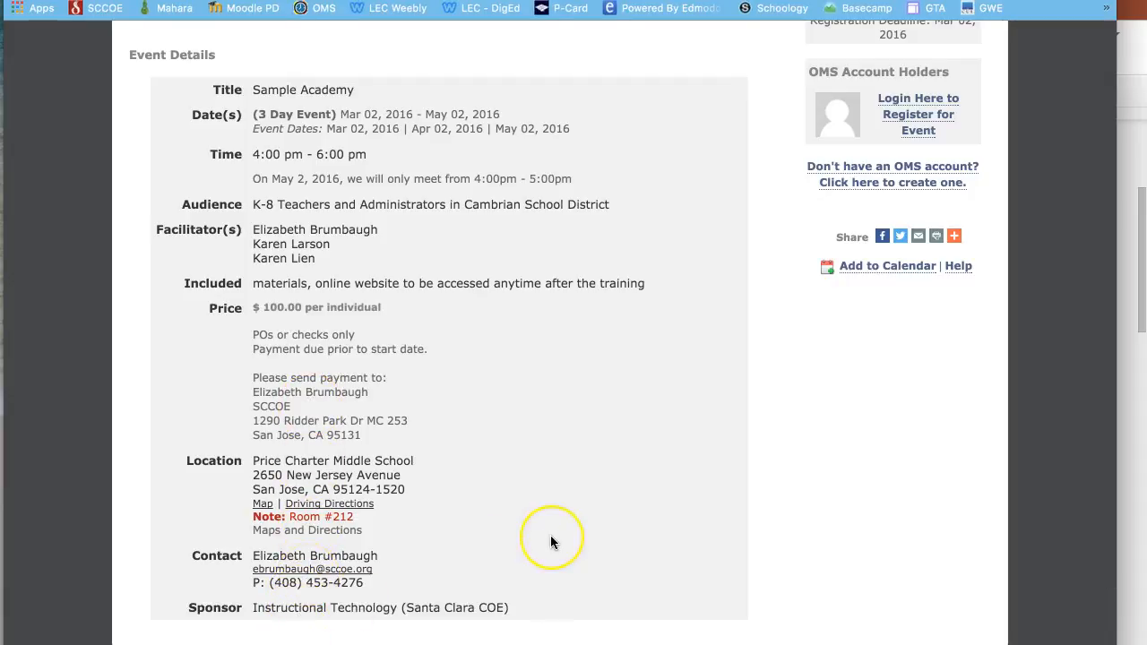
scroll(551, 538, up, 2)
scroll(551, 541, up, 6)
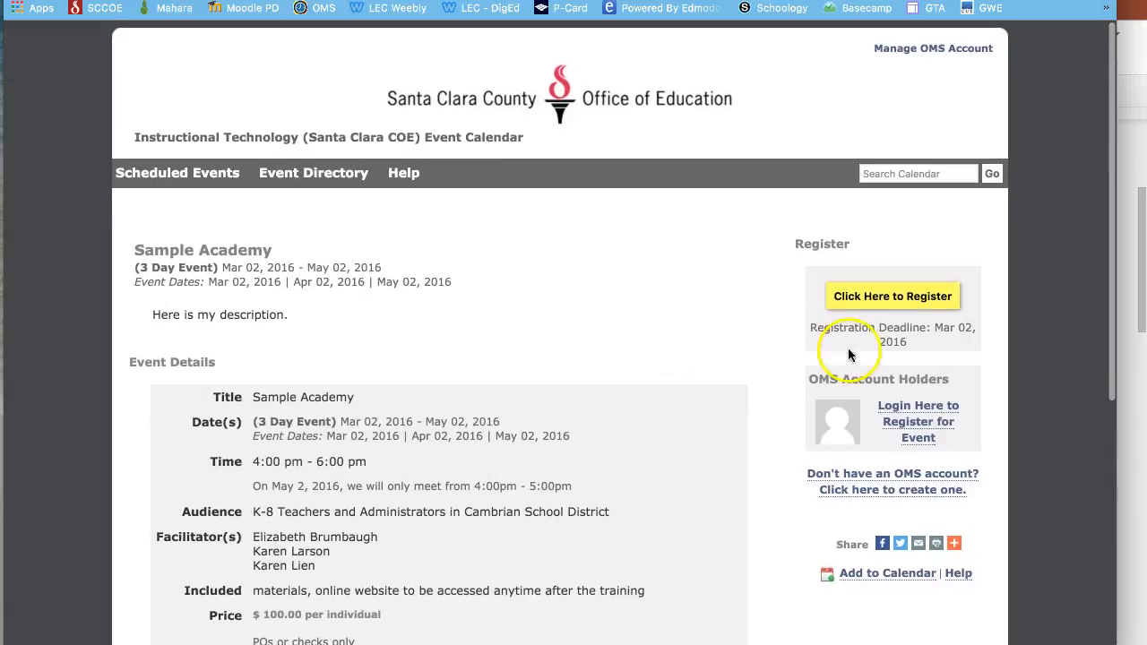
click(878, 298)
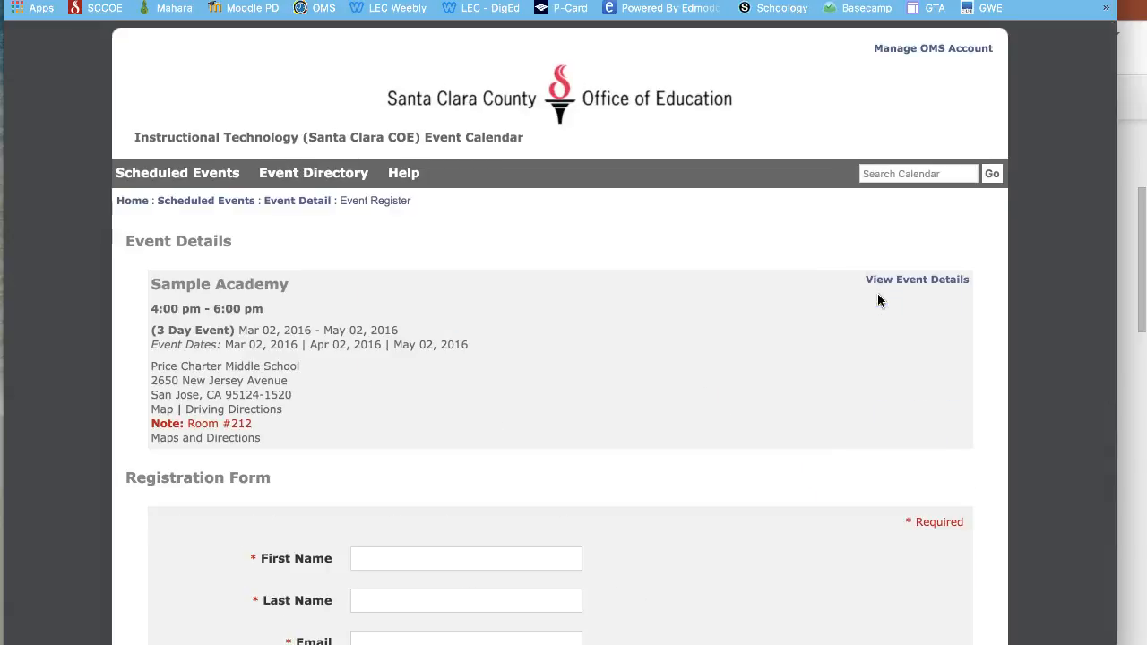
scroll(547, 385, down, 8)
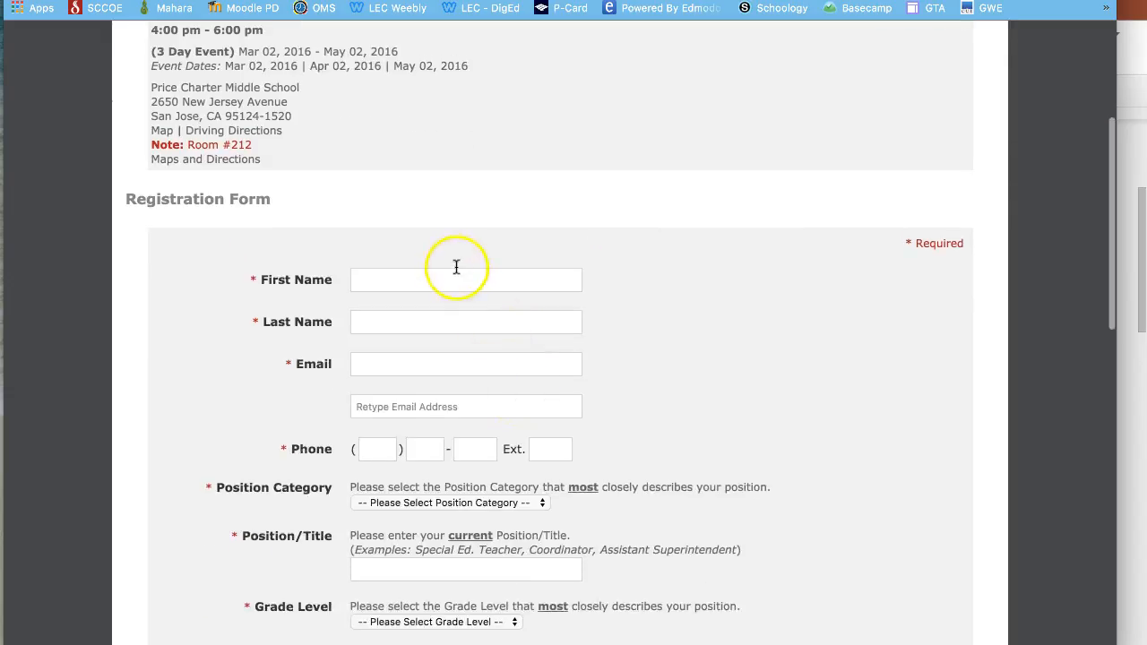
scroll(480, 477, down, 10)
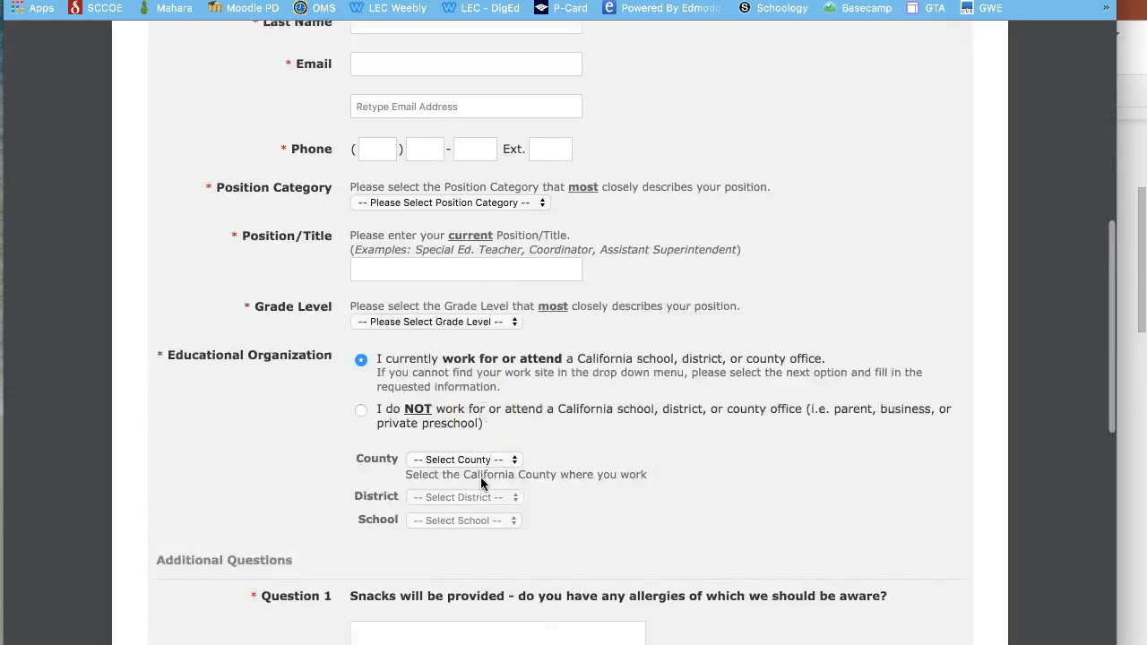
scroll(480, 484, down, 6)
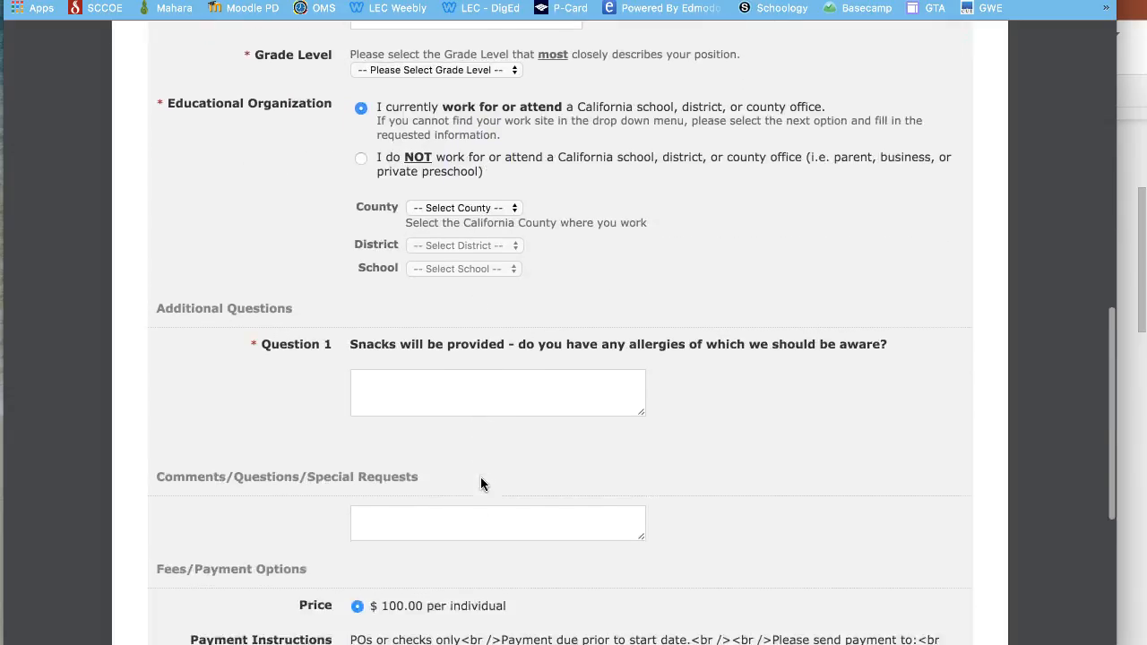
scroll(414, 492, down, 5)
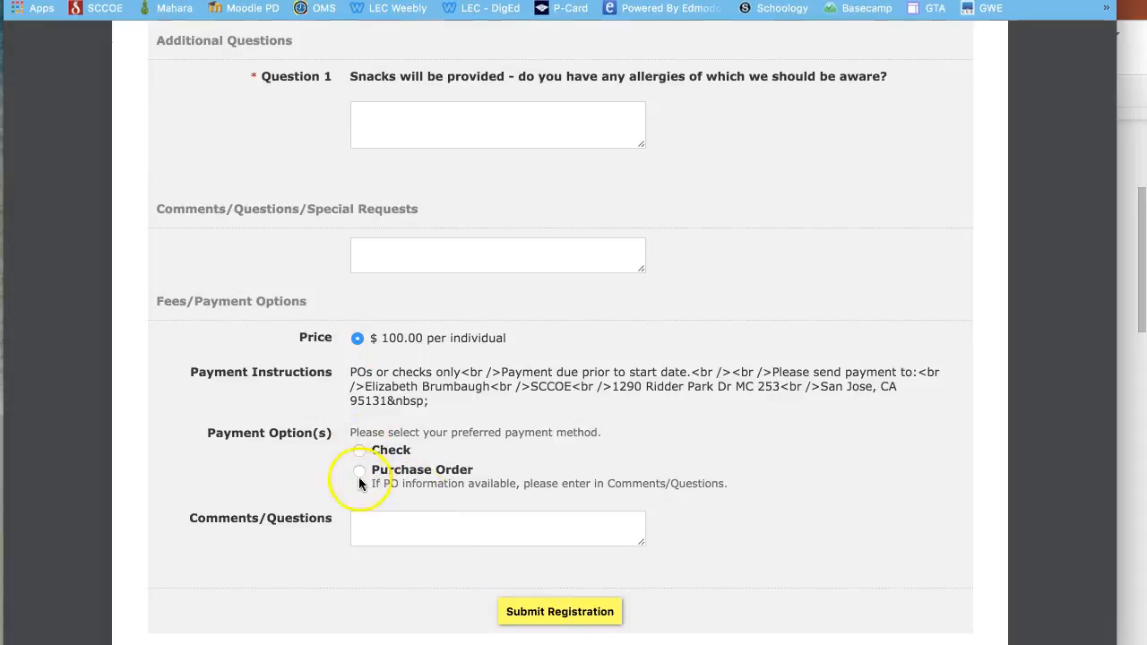
click(543, 612)
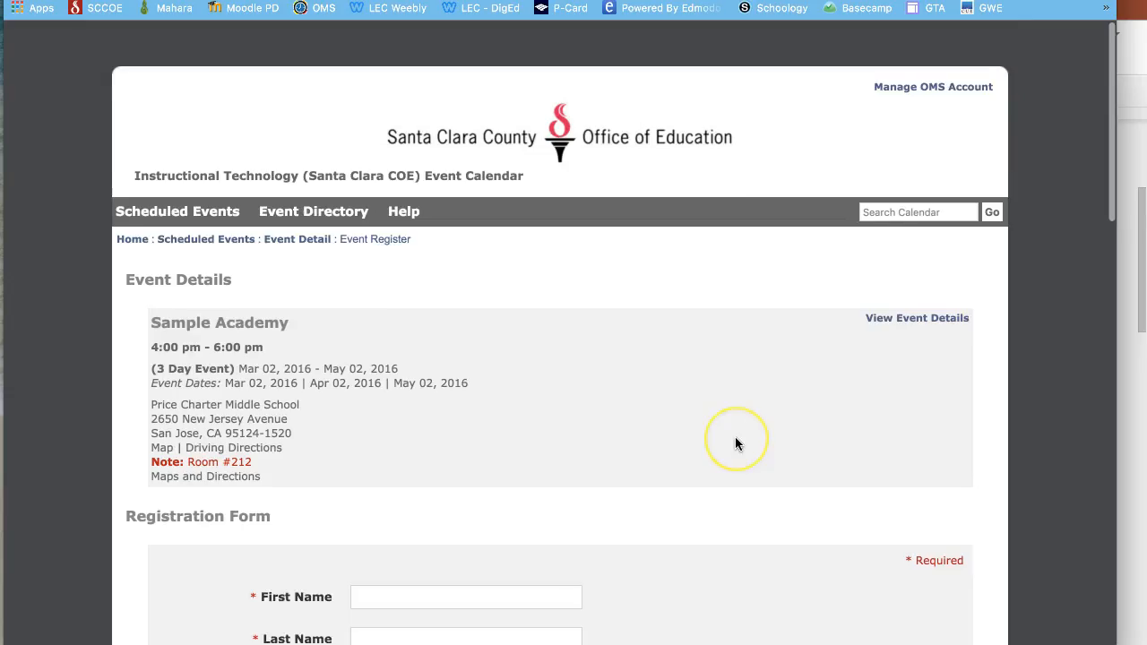
- Enter the registrant's first name, last name, email address and phone number
scroll(736, 439, down, 5)
scroll(736, 438, up, 9)
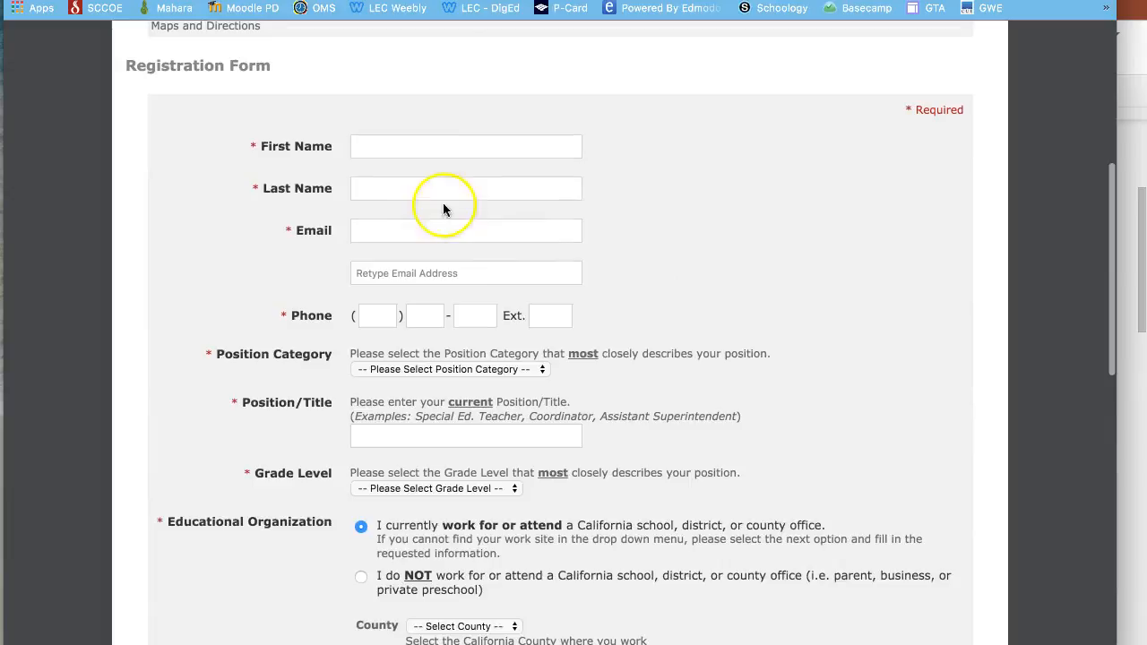
click(414, 149)
key(Tab)
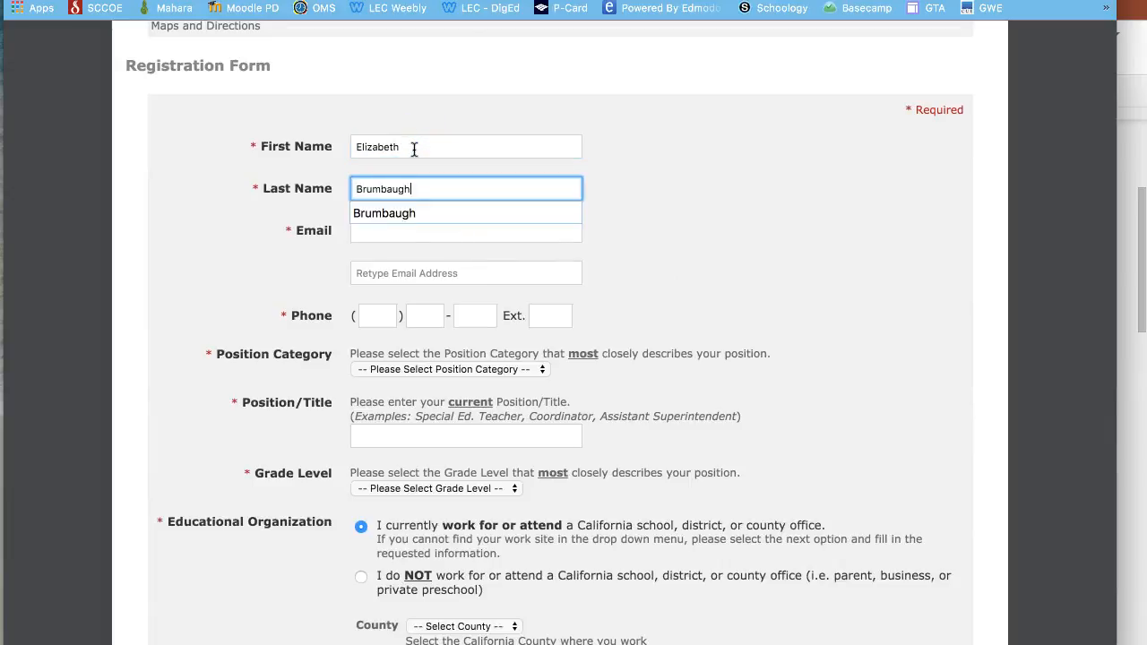
key(Tab)
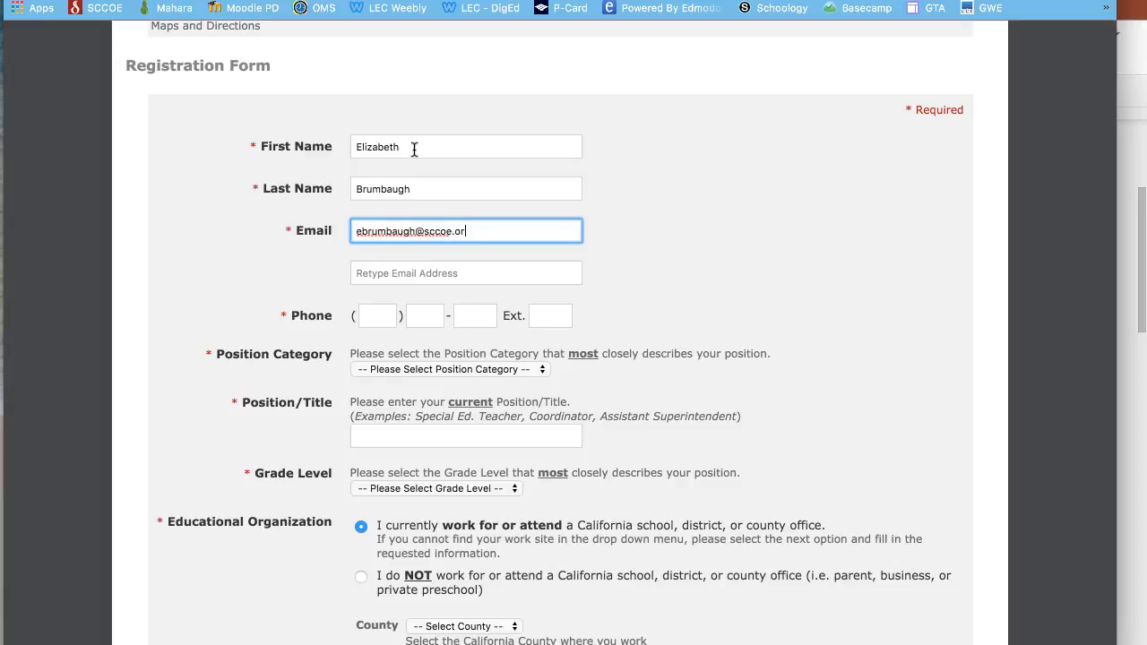
key(Tab)
key(Tab)
text(408)
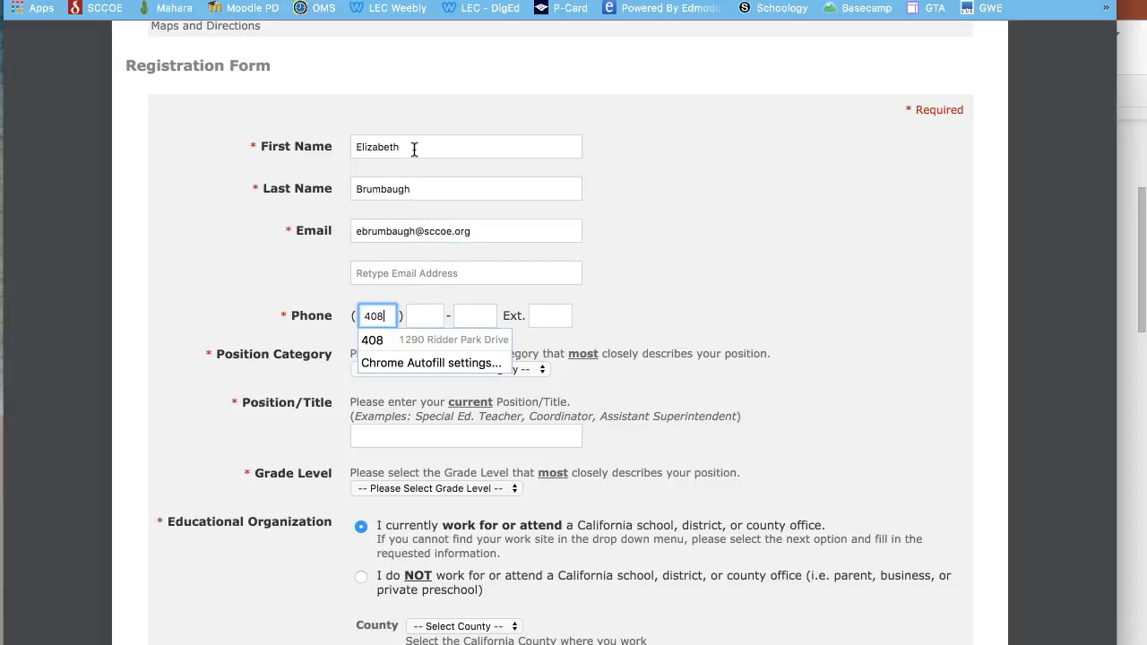
key(Tab)
text(4)
key(Tab)
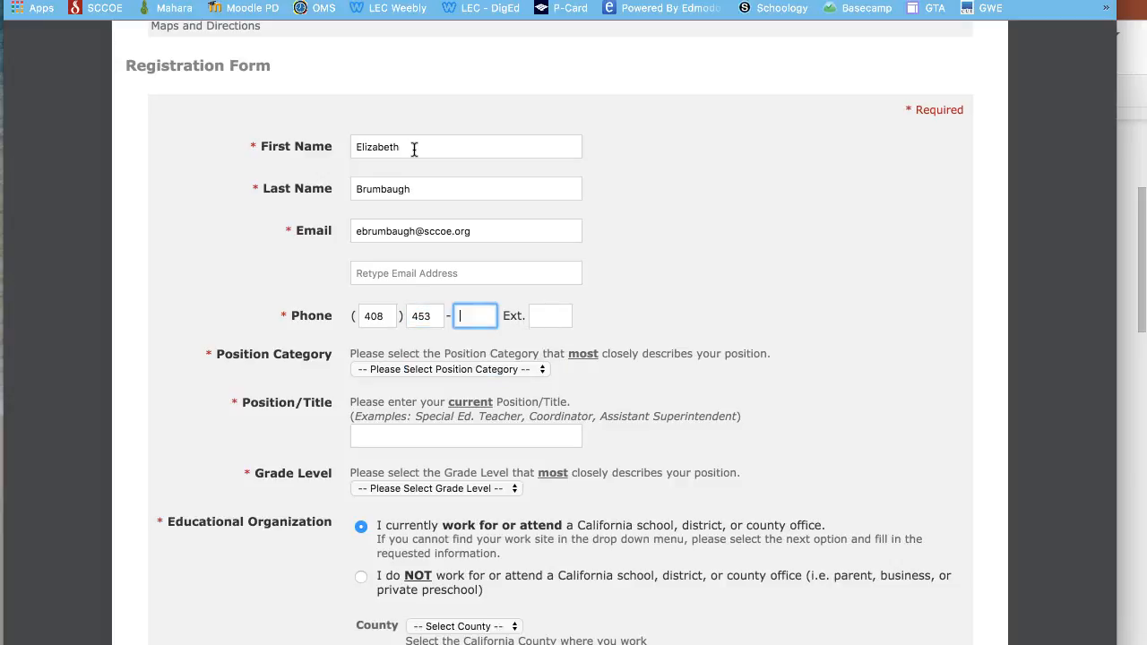
key(Tab)
key(Tab)
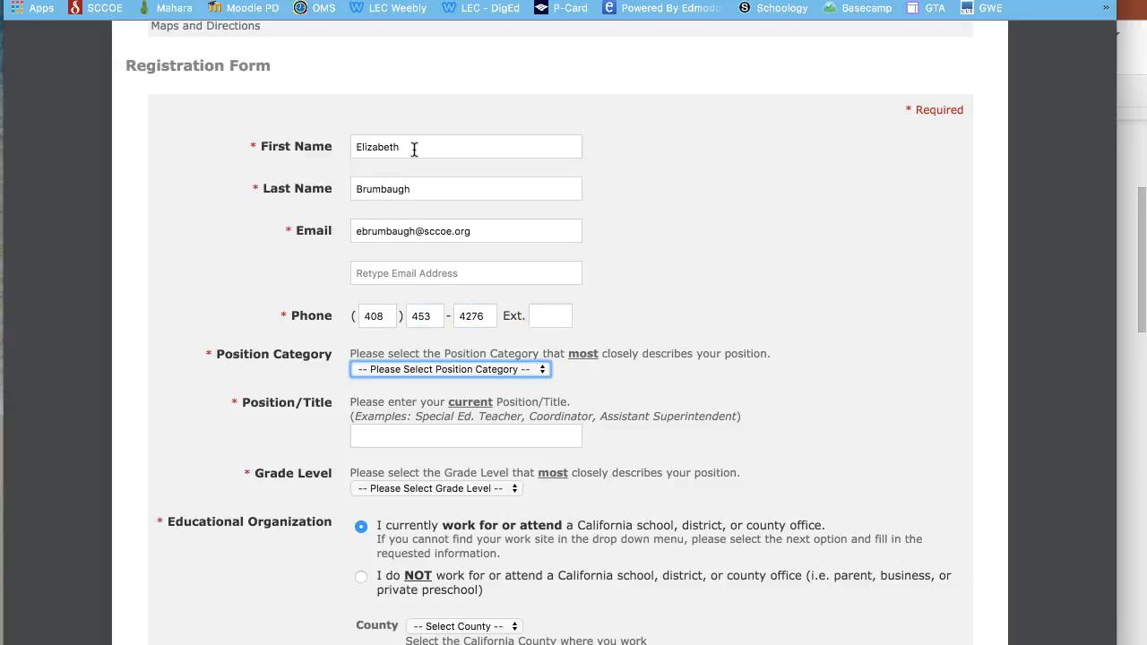
- Set position category Administrator (County), title 'Mgr, Ed', and grade level Not Applicable
click(421, 369)
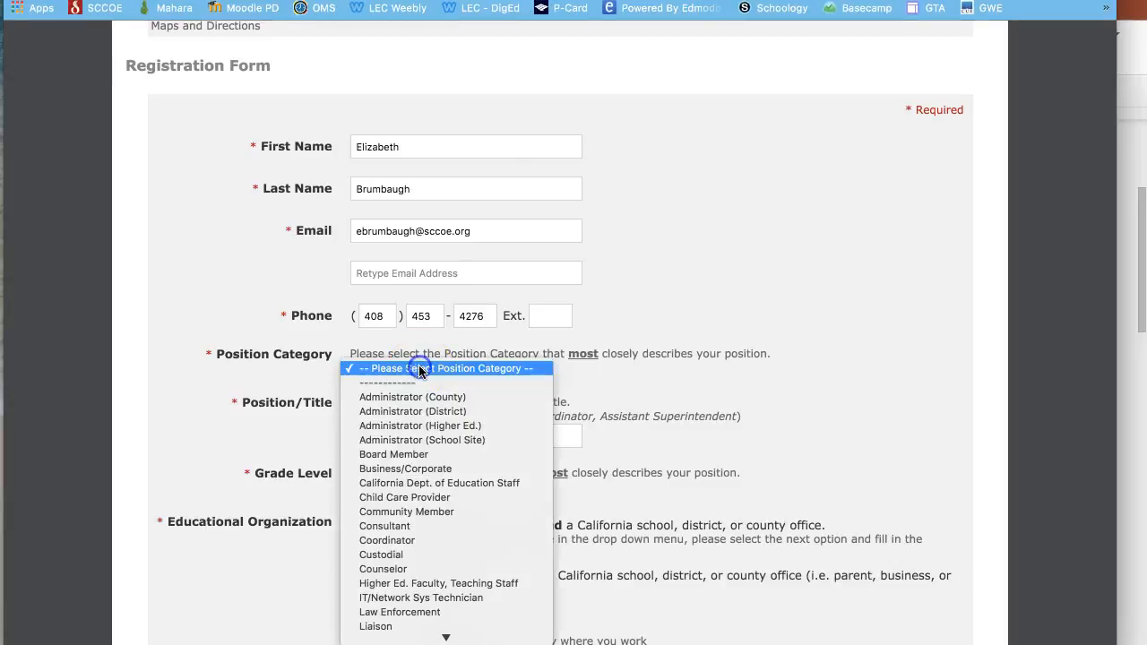
click(414, 399)
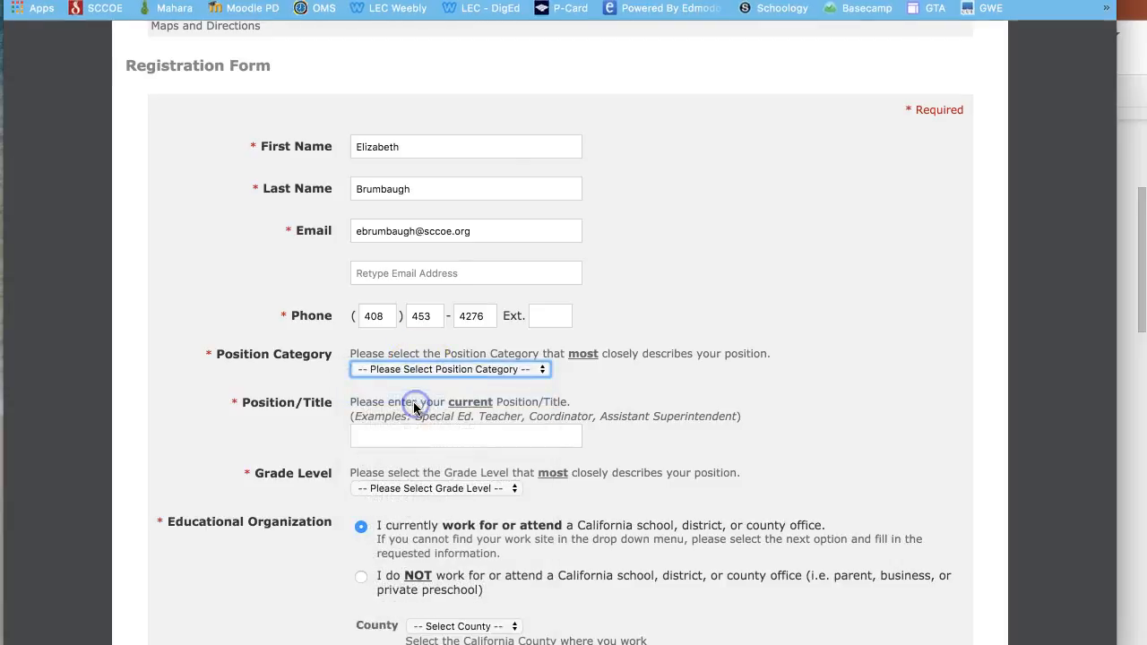
click(396, 434)
text(Mgr, EdTech)
scroll(396, 434, down, 4)
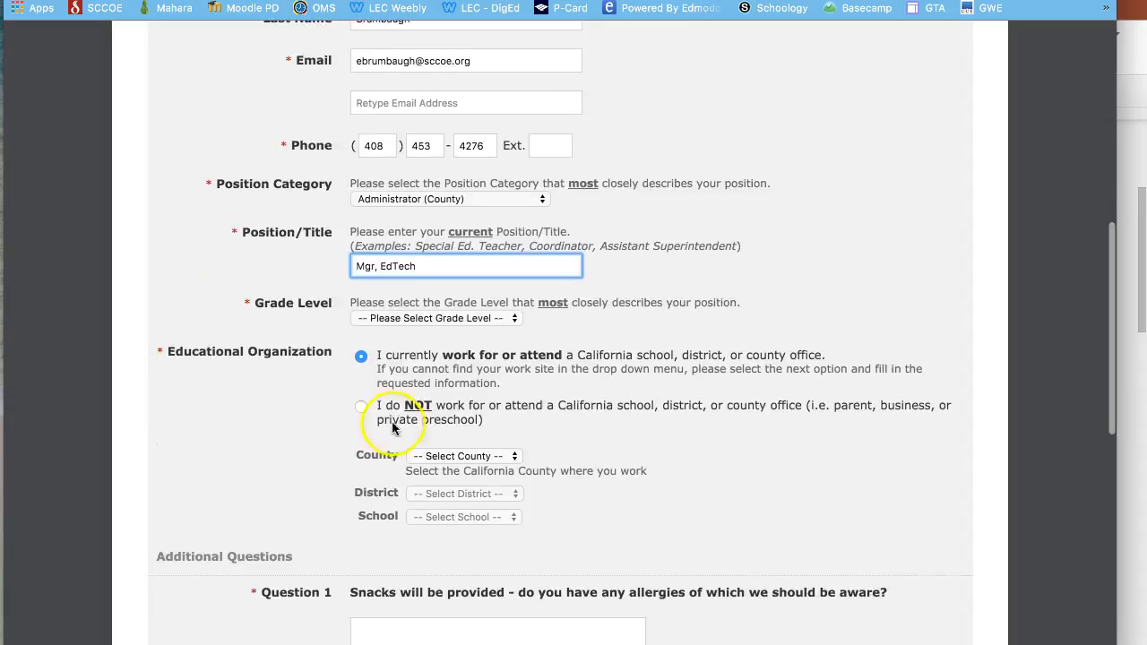
click(427, 319)
click(421, 345)
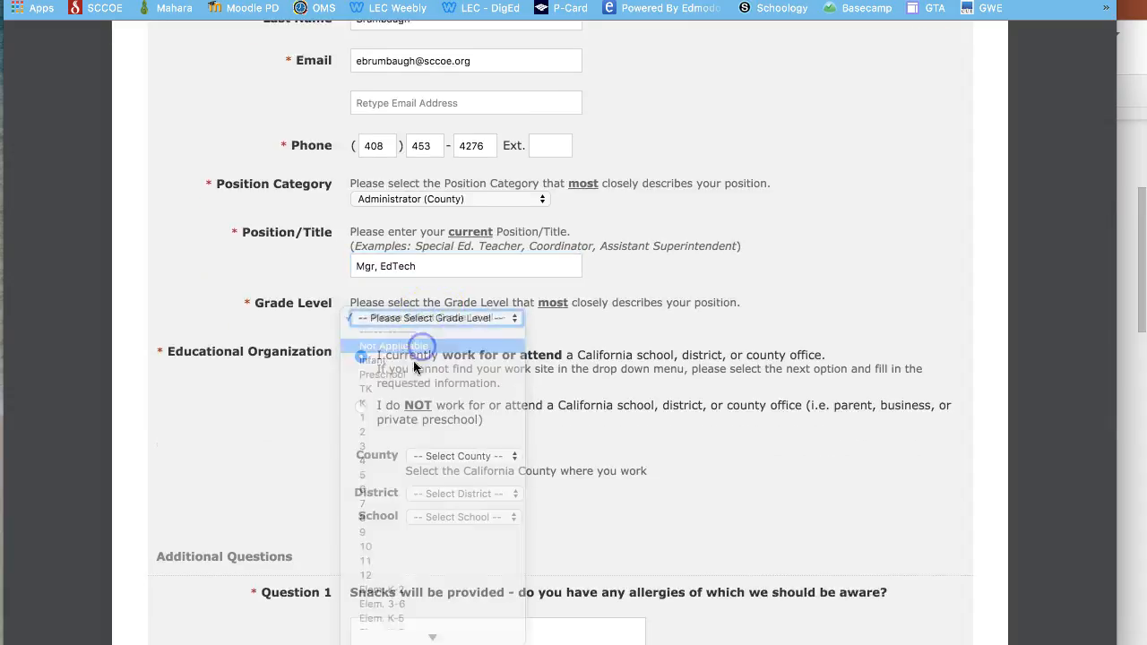
click(476, 459)
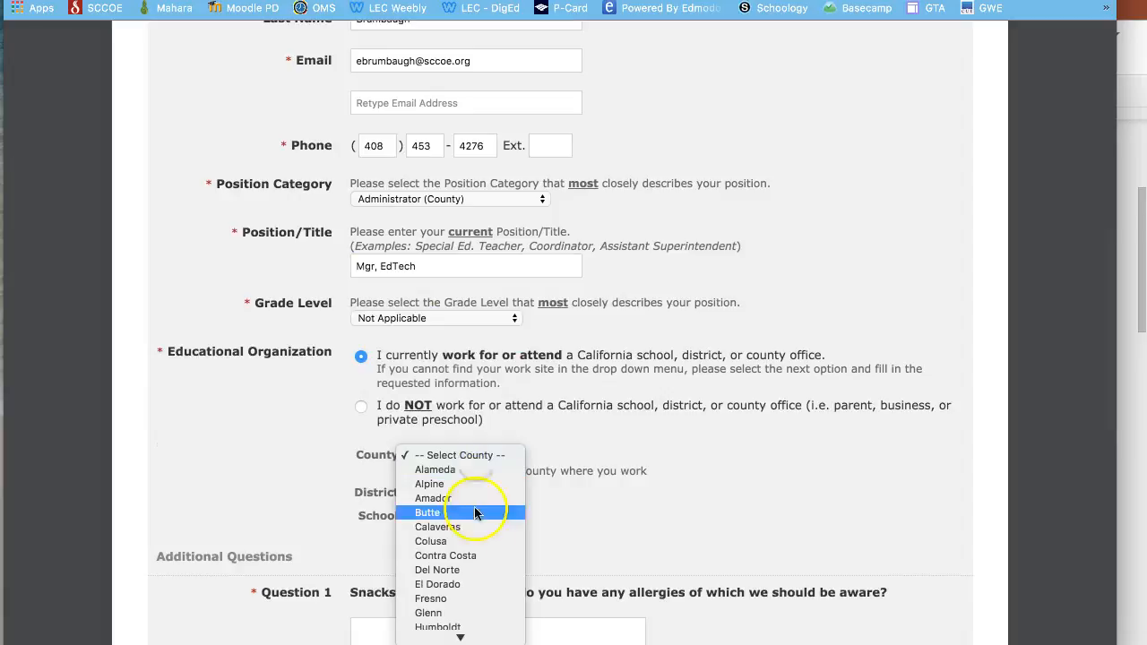
click(493, 384)
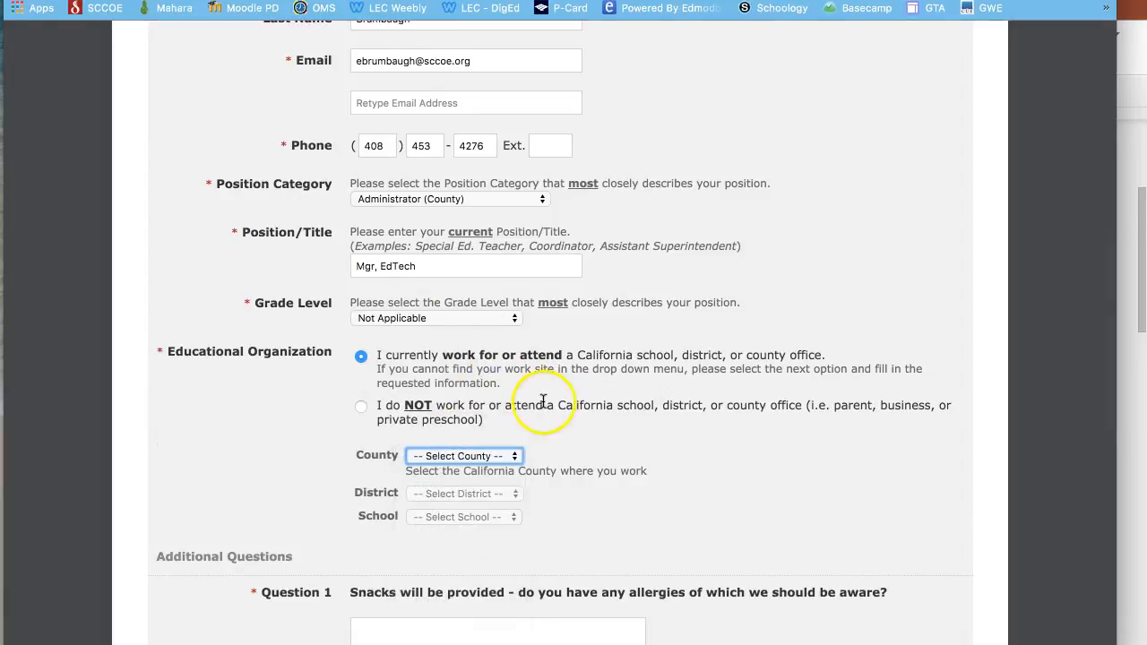
- Mark the registrant as not at a California school and enter organization Simplicity
scroll(546, 410, down, 3)
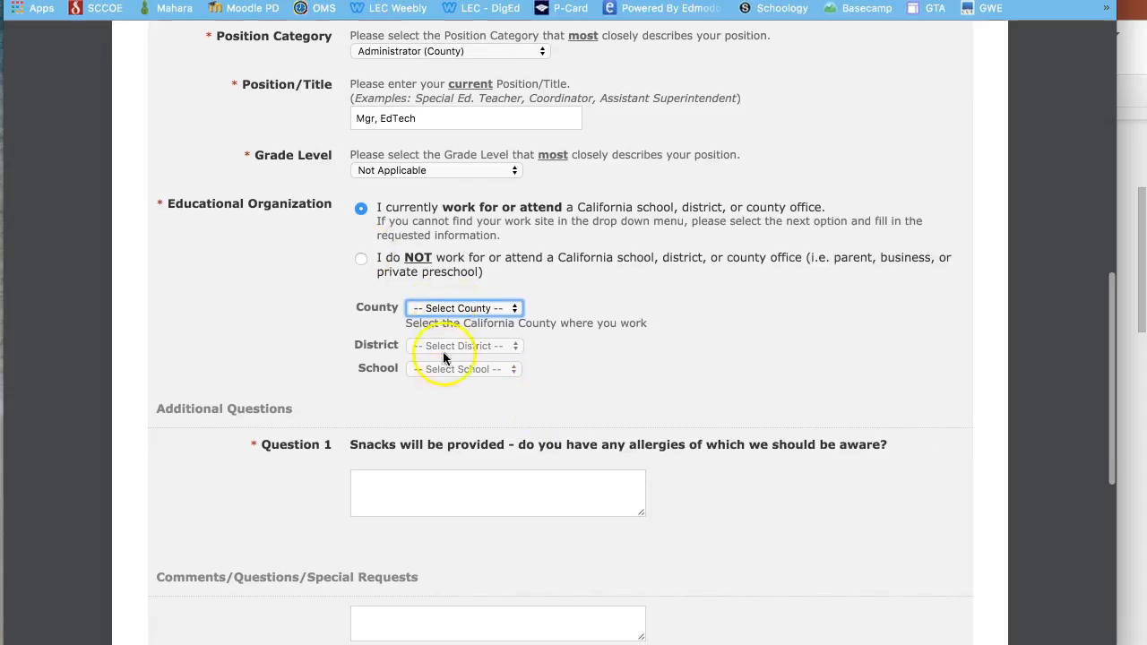
click(361, 261)
click(400, 328)
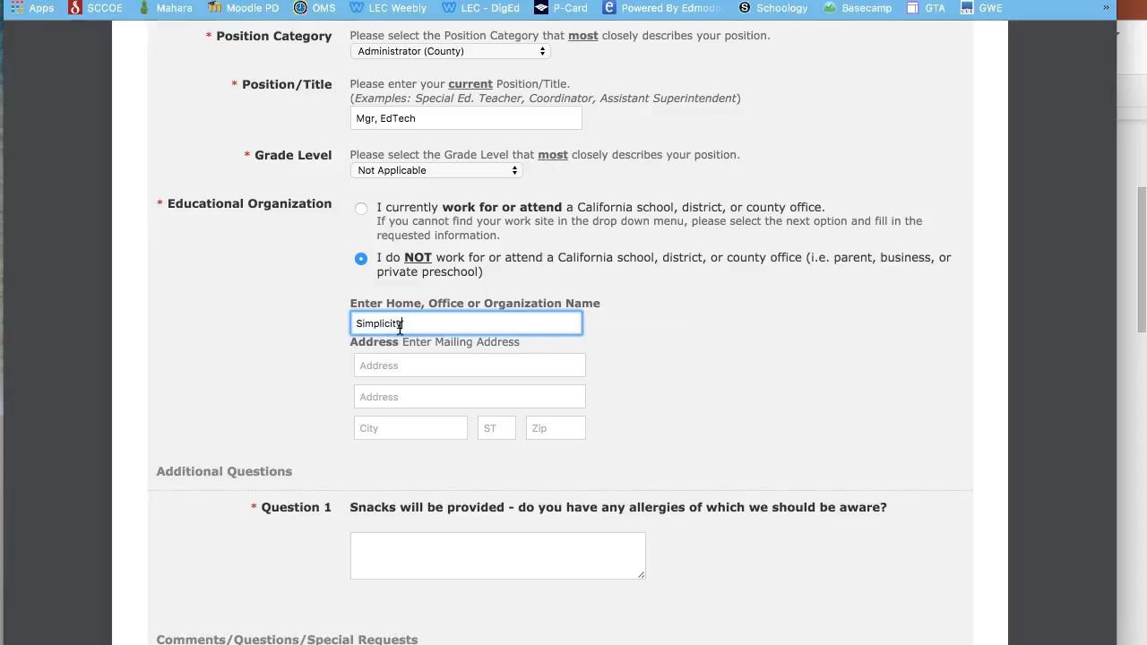
click(430, 362)
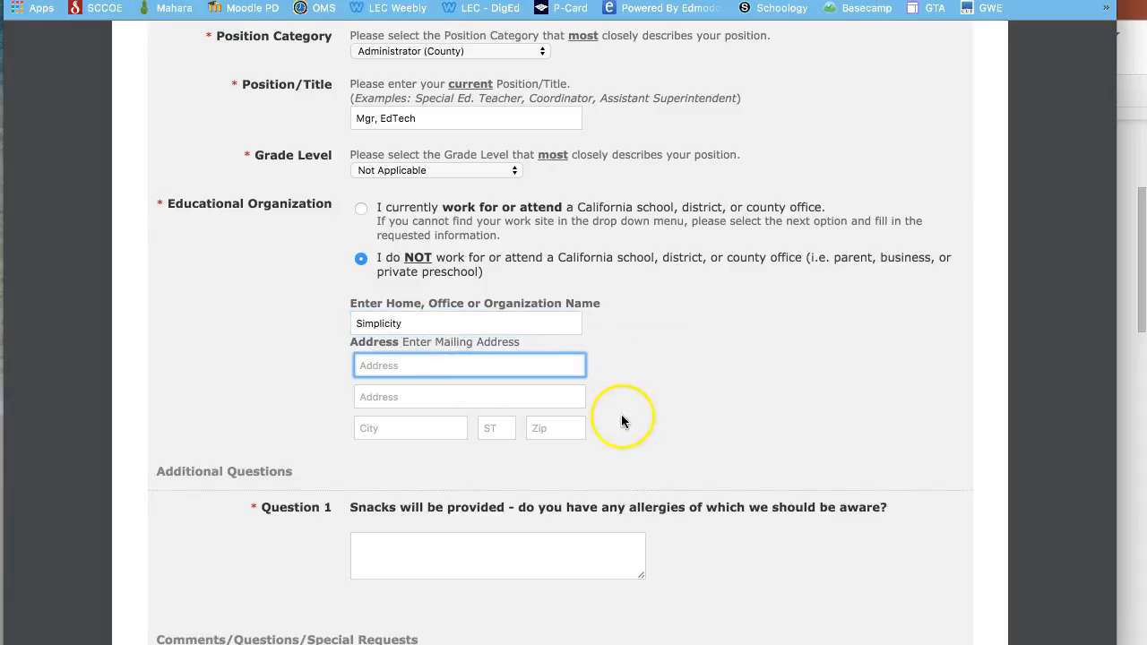
scroll(621, 418, down, 5)
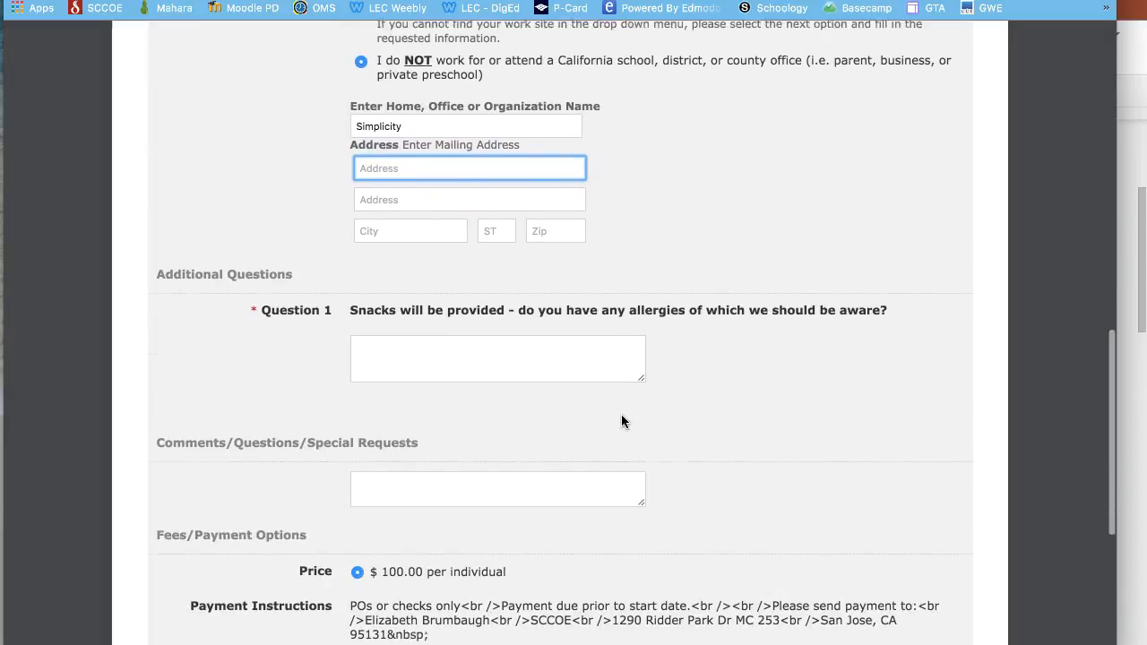
- Answer the snack allergy question with 'nope', choose Check payment, and submit the registration
click(451, 320)
text(nope!)
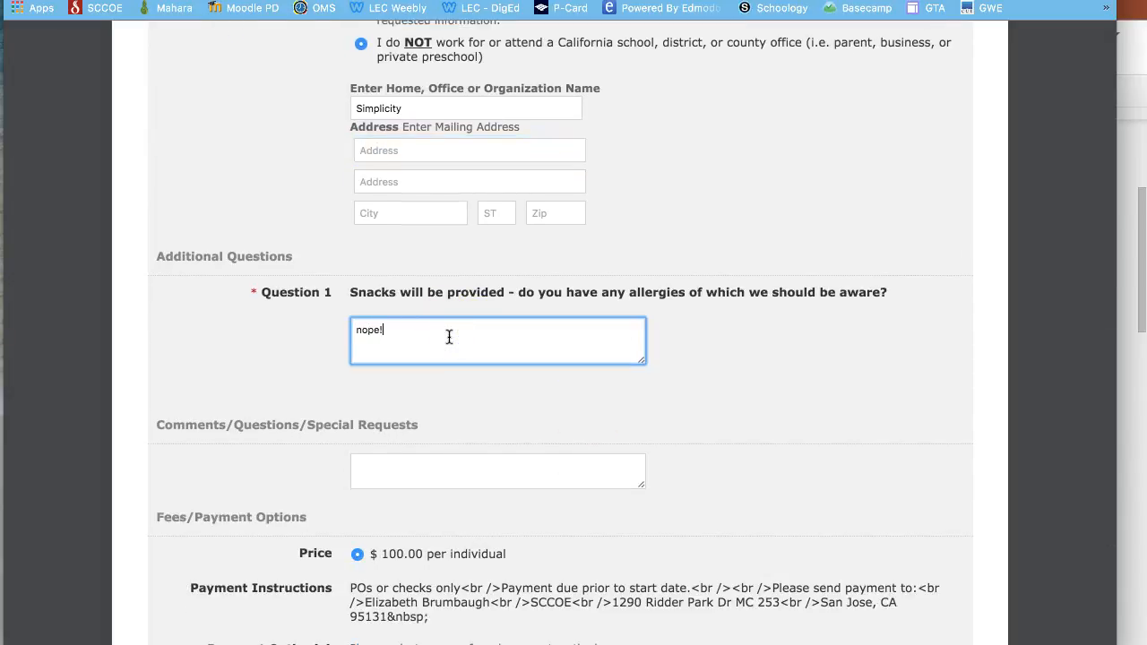
scroll(449, 336, down, 7)
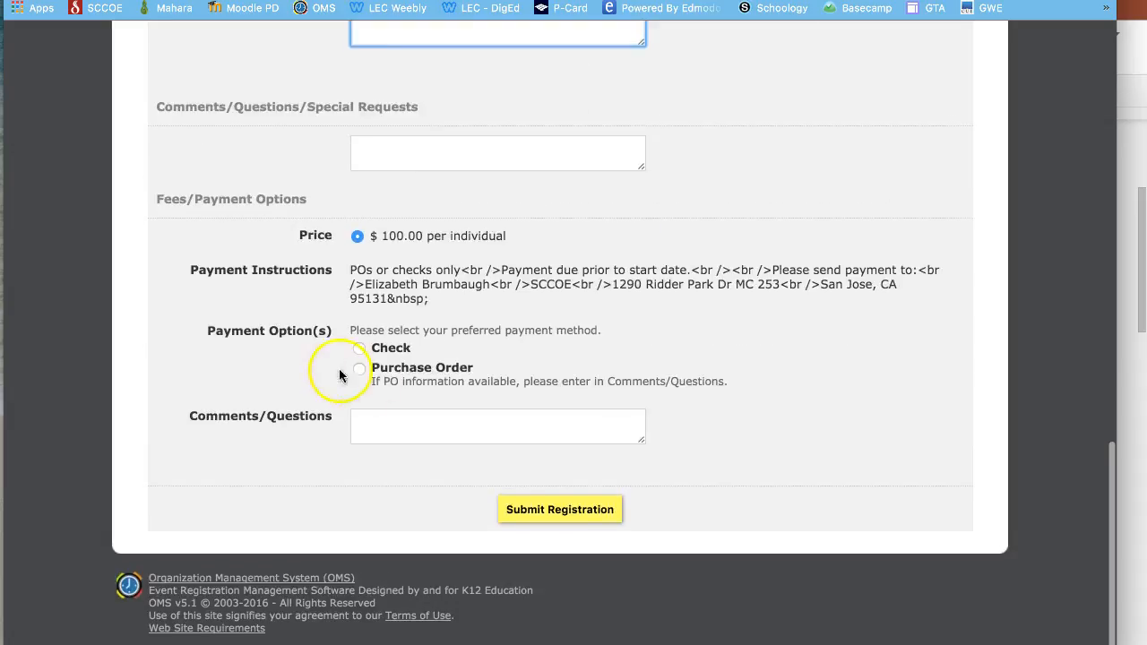
click(361, 352)
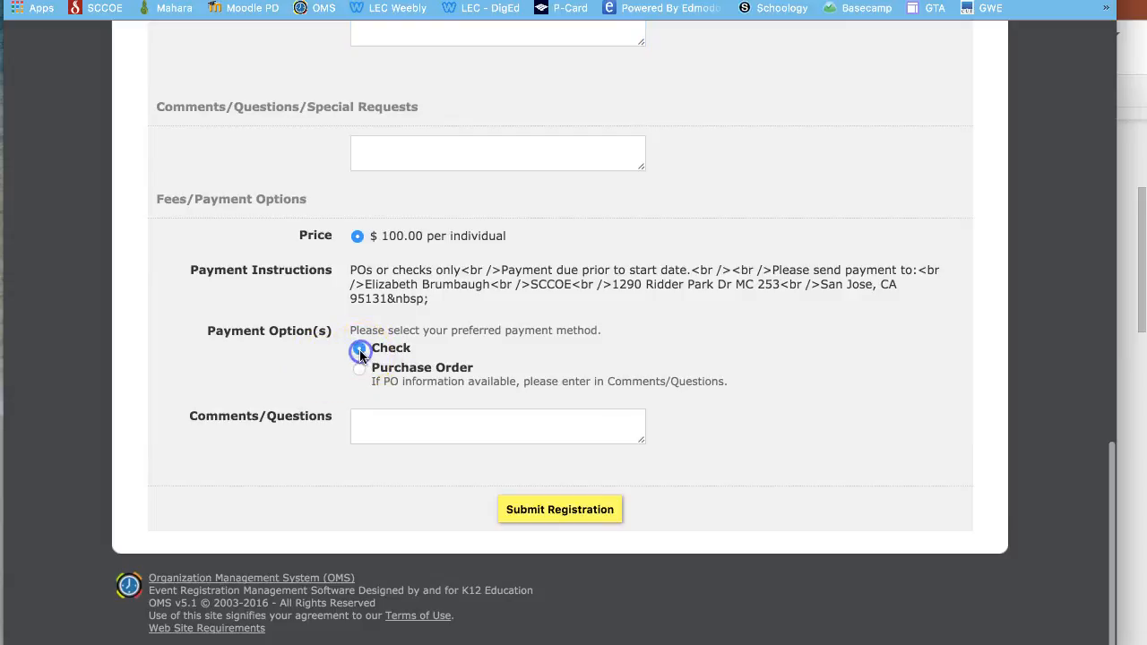
click(562, 511)
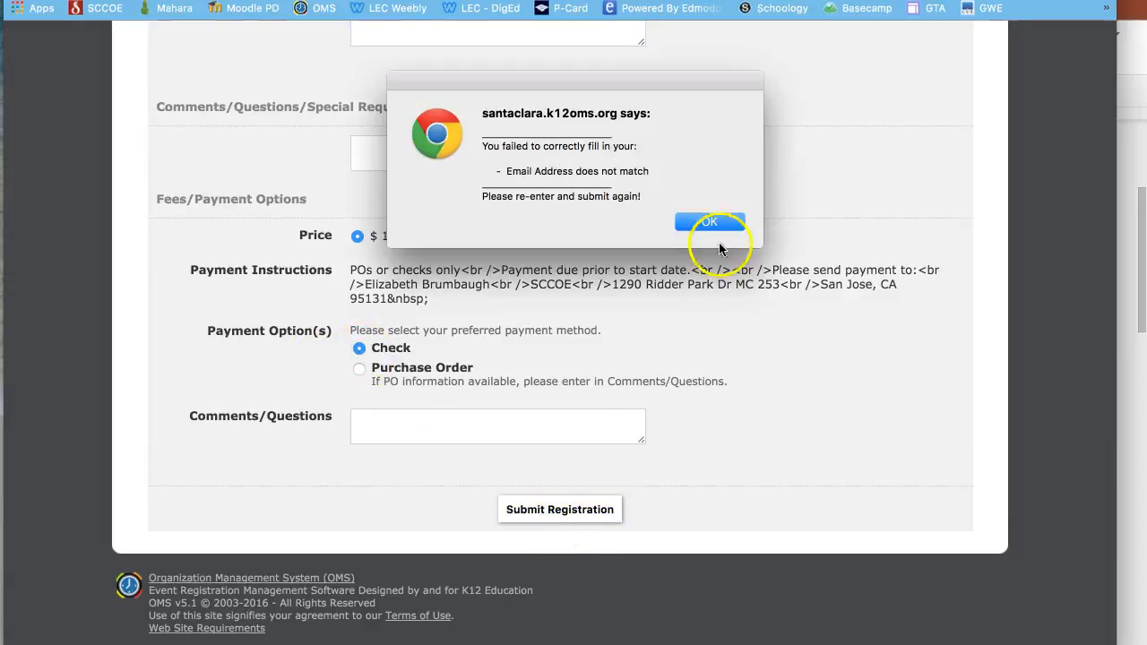
- Dismiss the email-mismatch alert, retype the confirmation email, and resubmit the registration
click(708, 223)
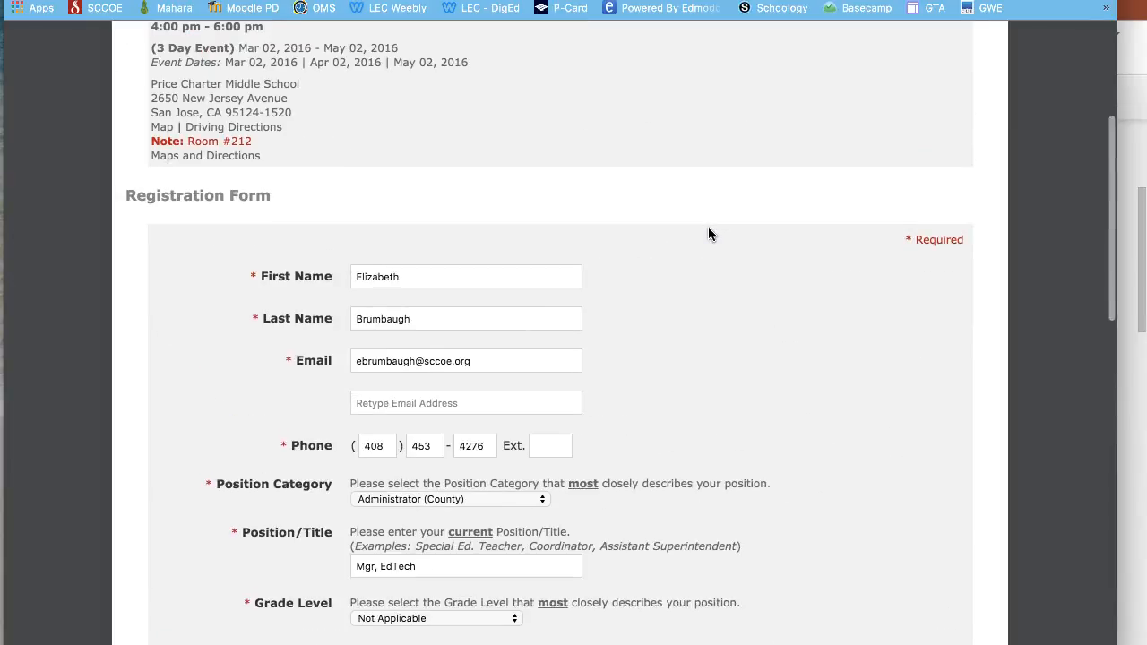
click(450, 374)
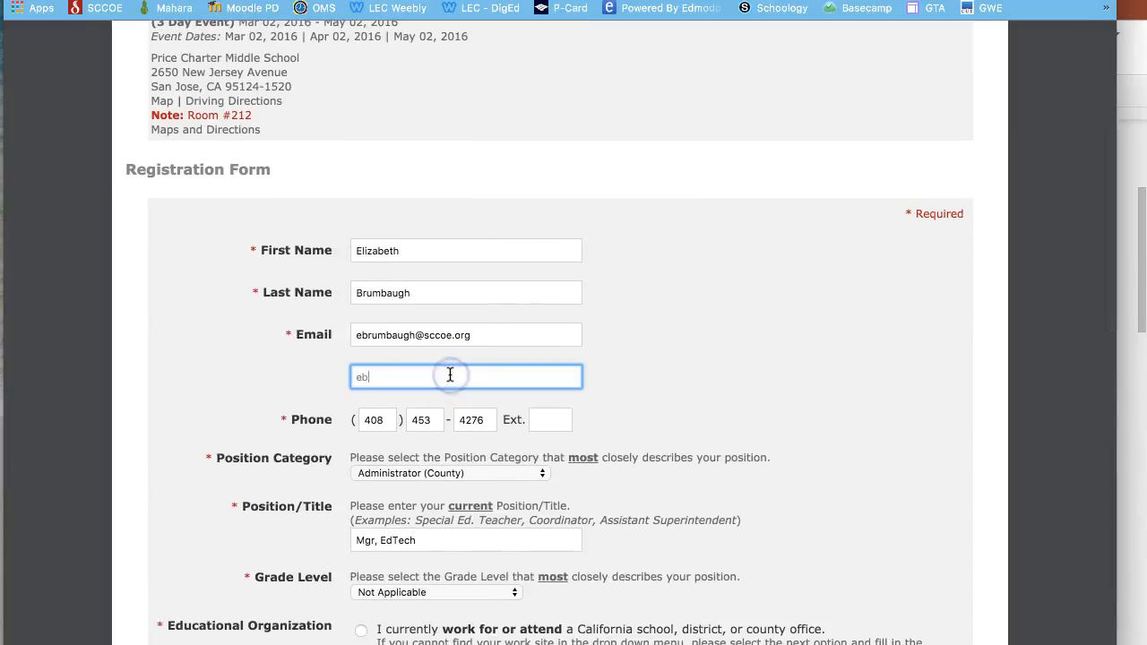
scroll(450, 375, down, 15)
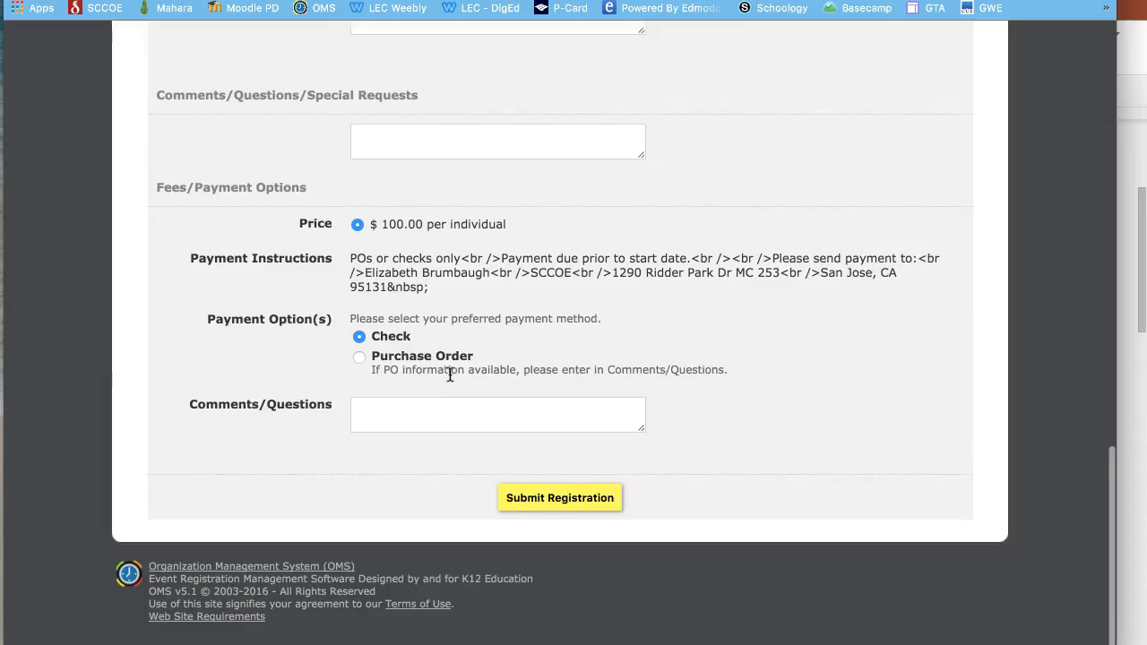
click(561, 511)
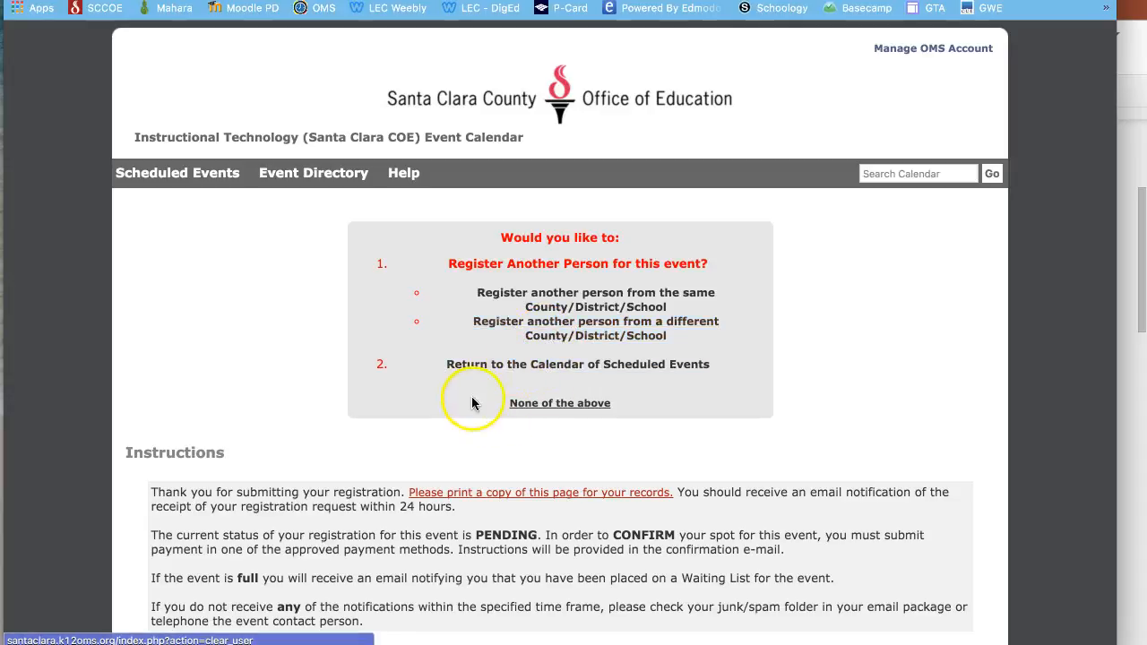
- Switch from the PENDING confirmation page to the Outlook inbox via Mission Control
scroll(469, 399, down, 3)
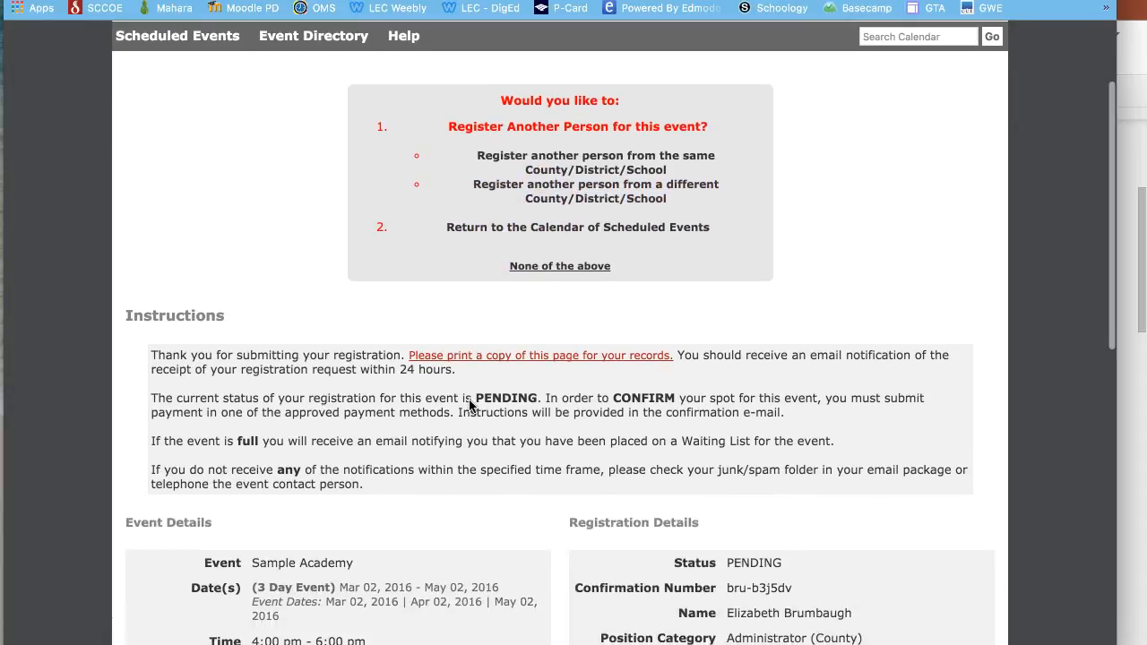
scroll(469, 403, down, 3)
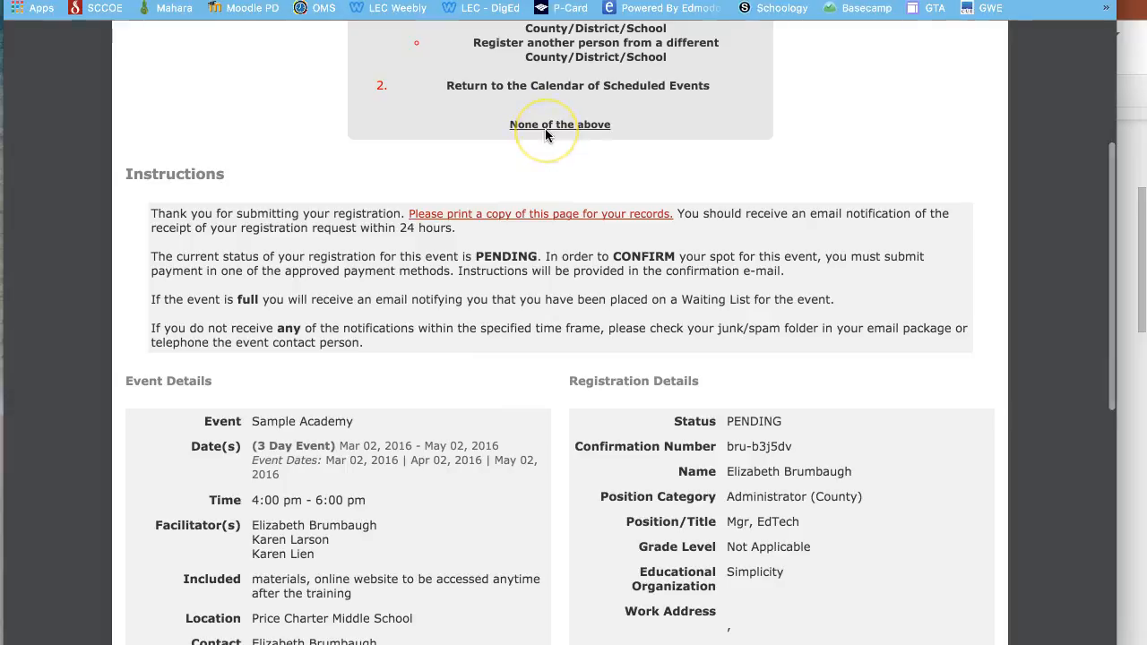
key(ctrl+Up)
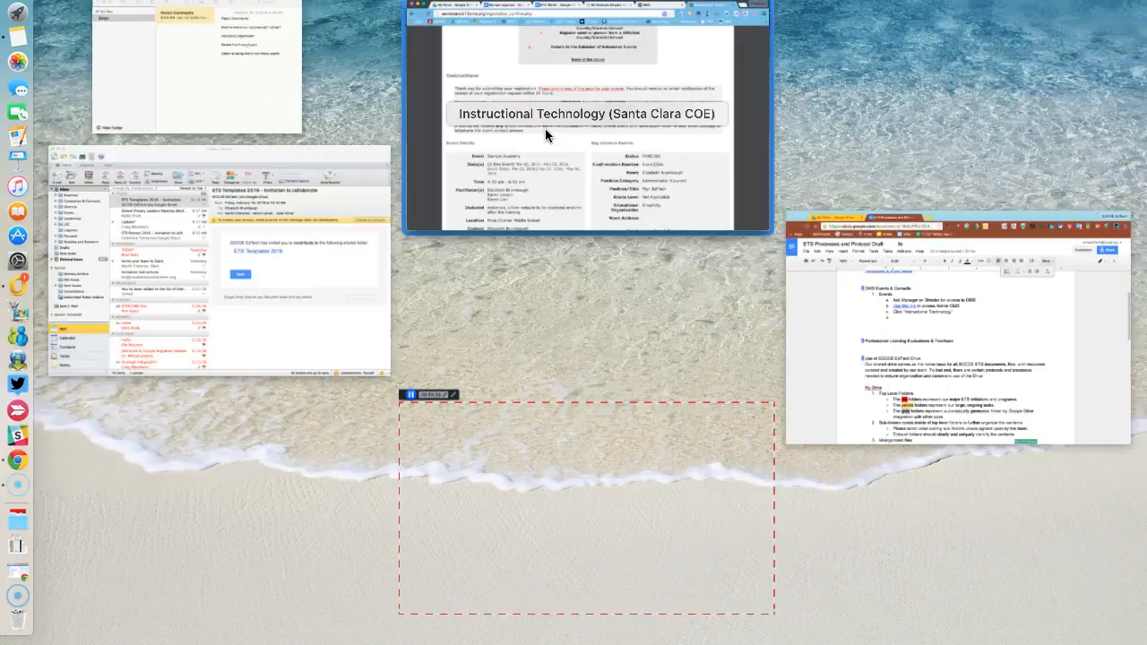
key(Return)
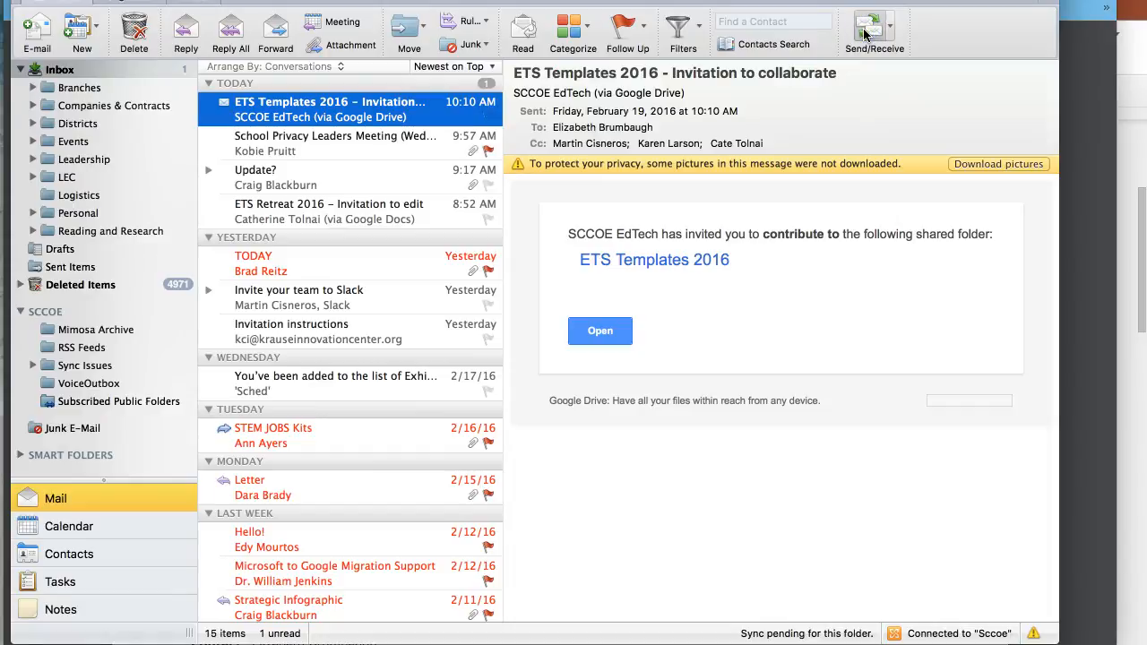
- Read the OMS Notification email about the pending Sample Academy registration, then head back to Chrome
click(416, 107)
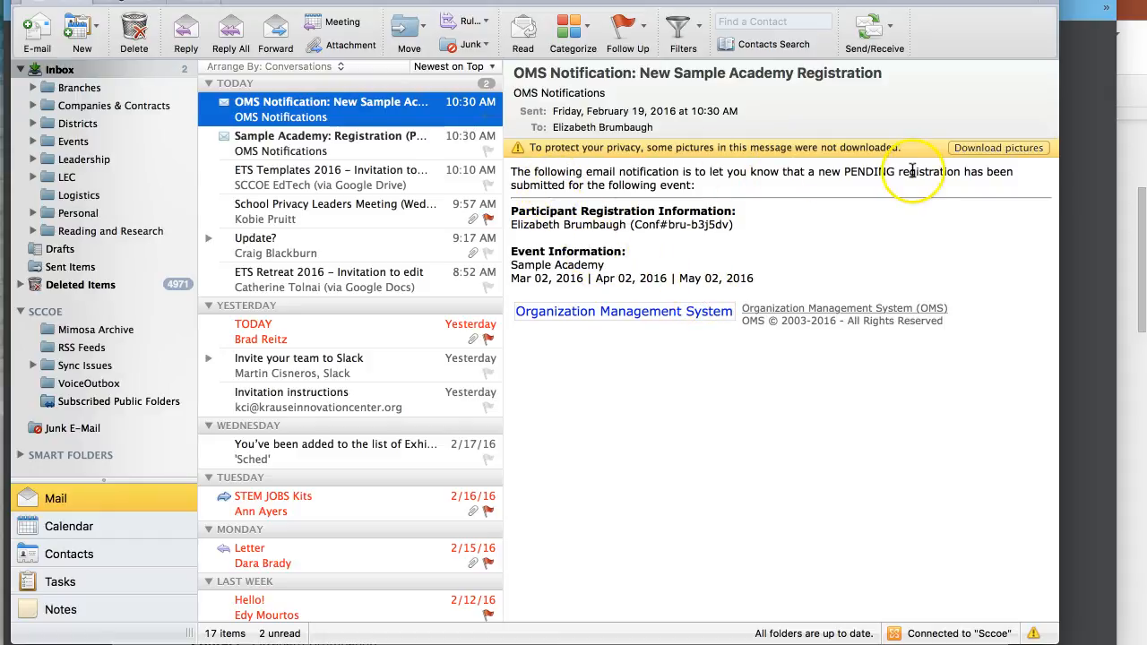
key(ctrl+Up)
- Go to Scheduled Events, open Sample Academy's admin Detail page, and reload it to show 1 pending participant
click(692, 180)
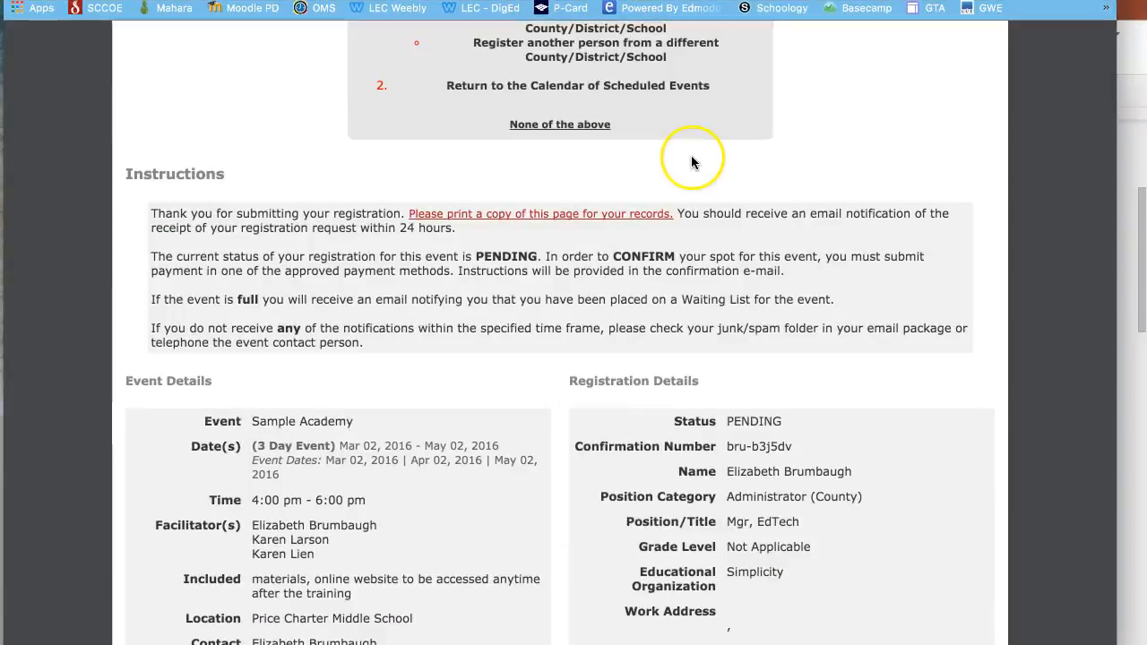
scroll(691, 158, up, 5)
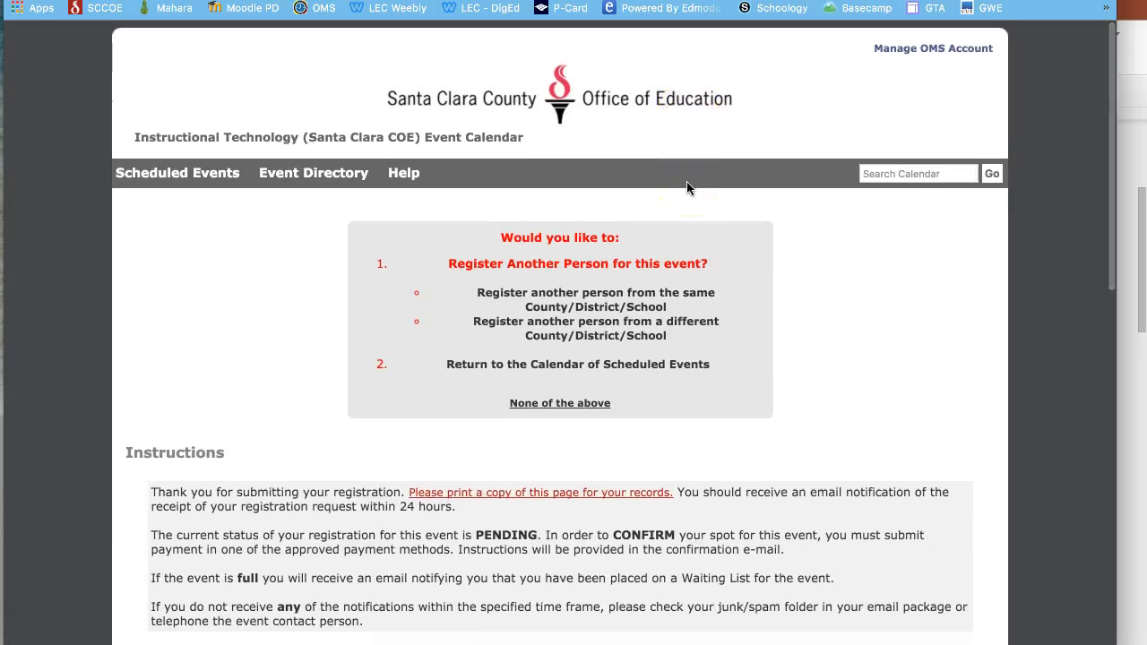
click(193, 175)
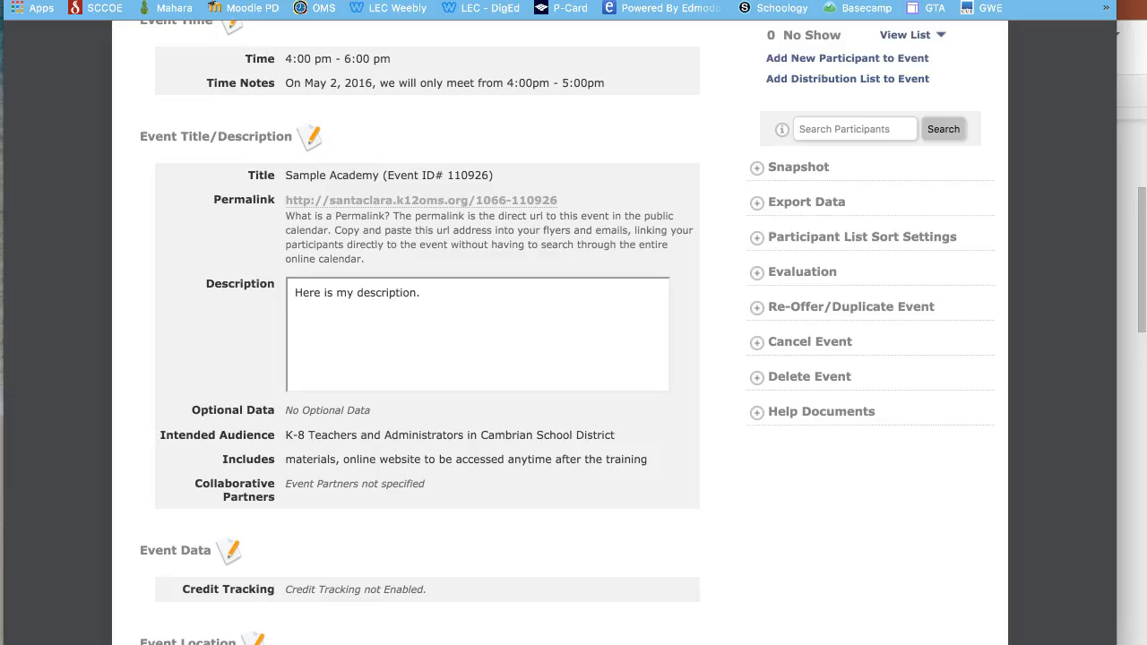
scroll(654, 244, up, 5)
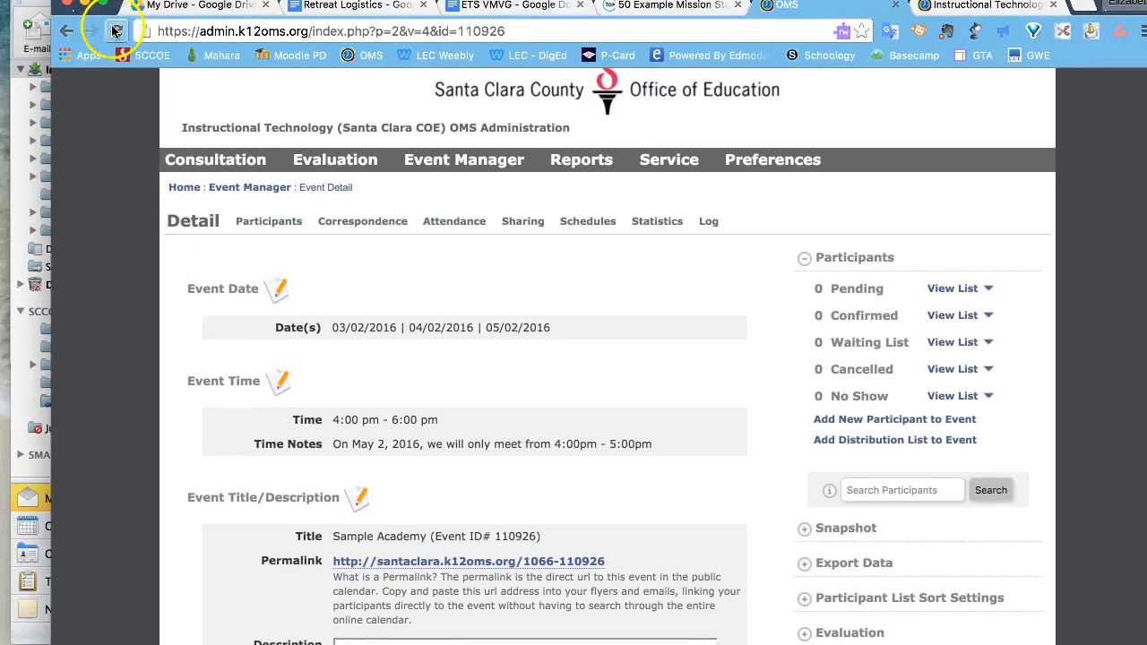
click(115, 31)
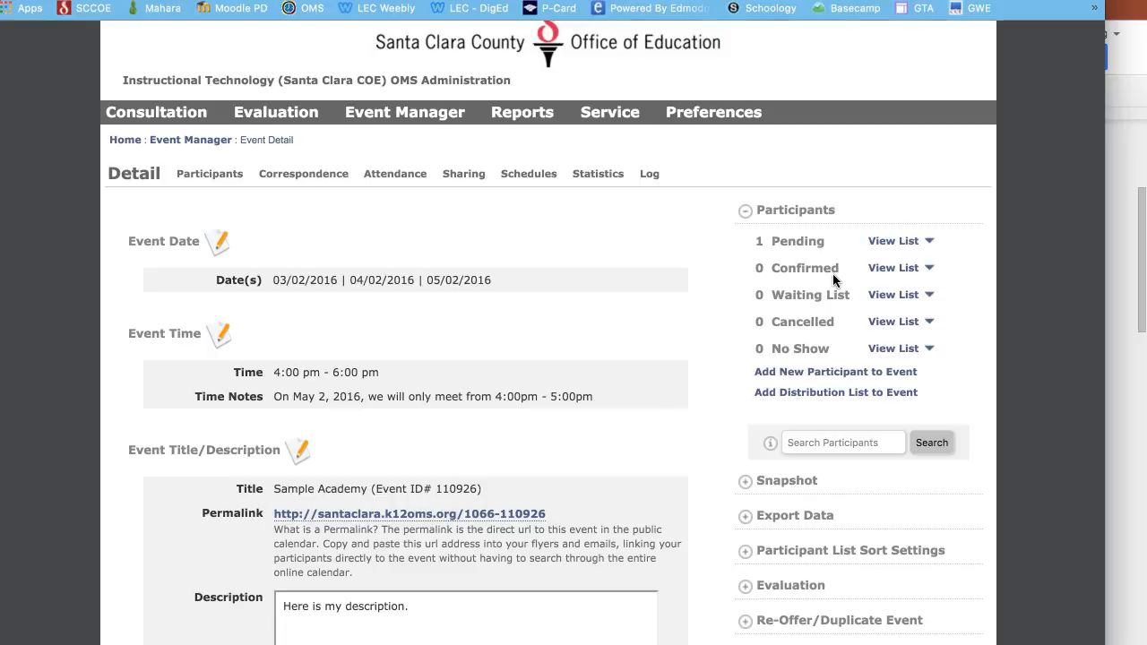
- List all pending participants, select the registrant, and update their status to Confirmed
click(890, 244)
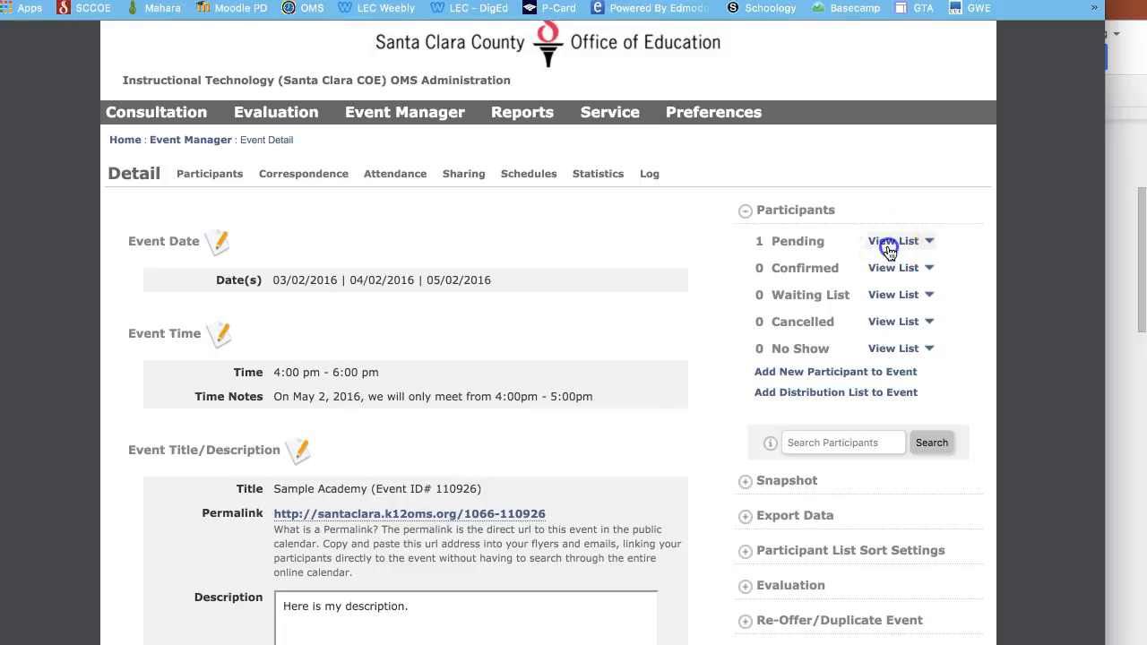
click(901, 270)
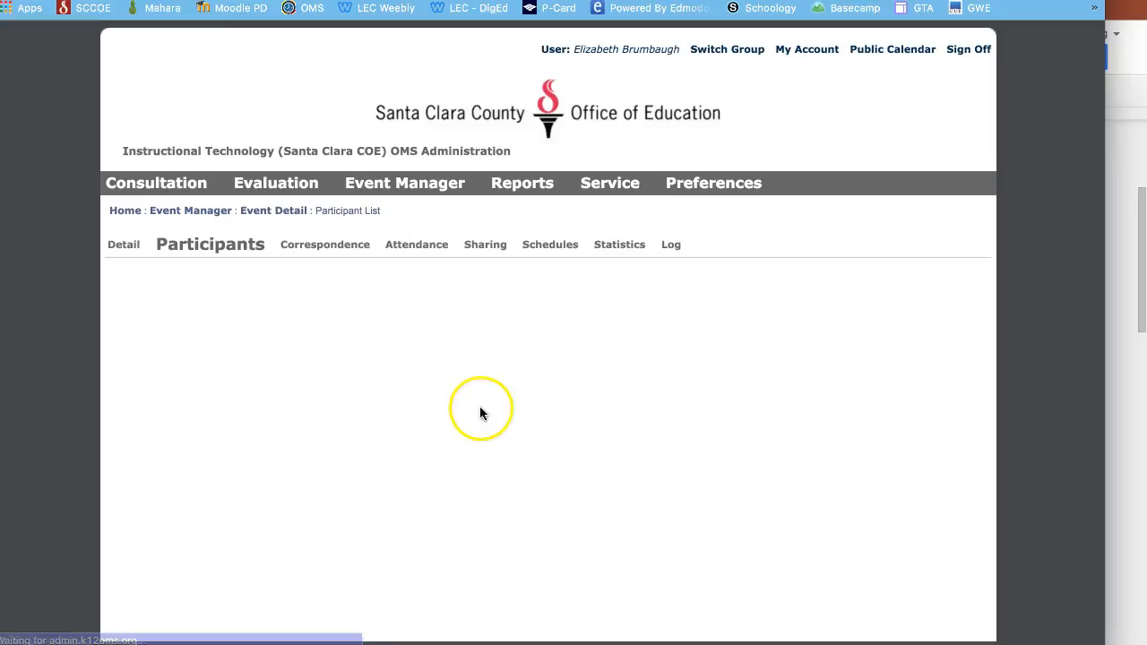
scroll(479, 406, down, 3)
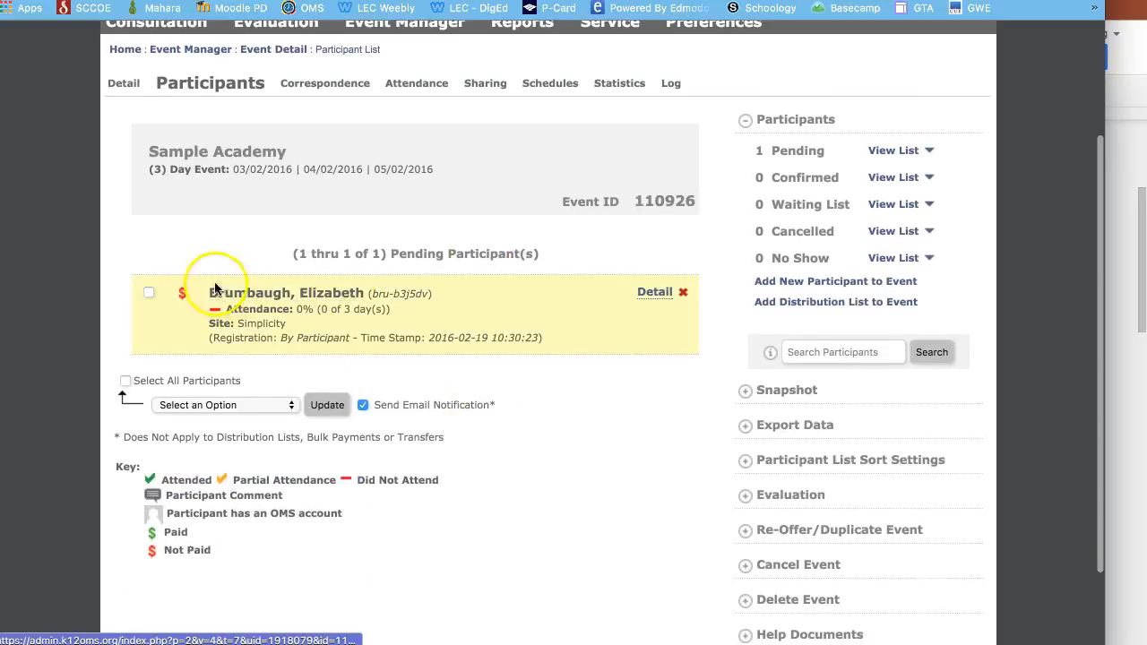
click(148, 292)
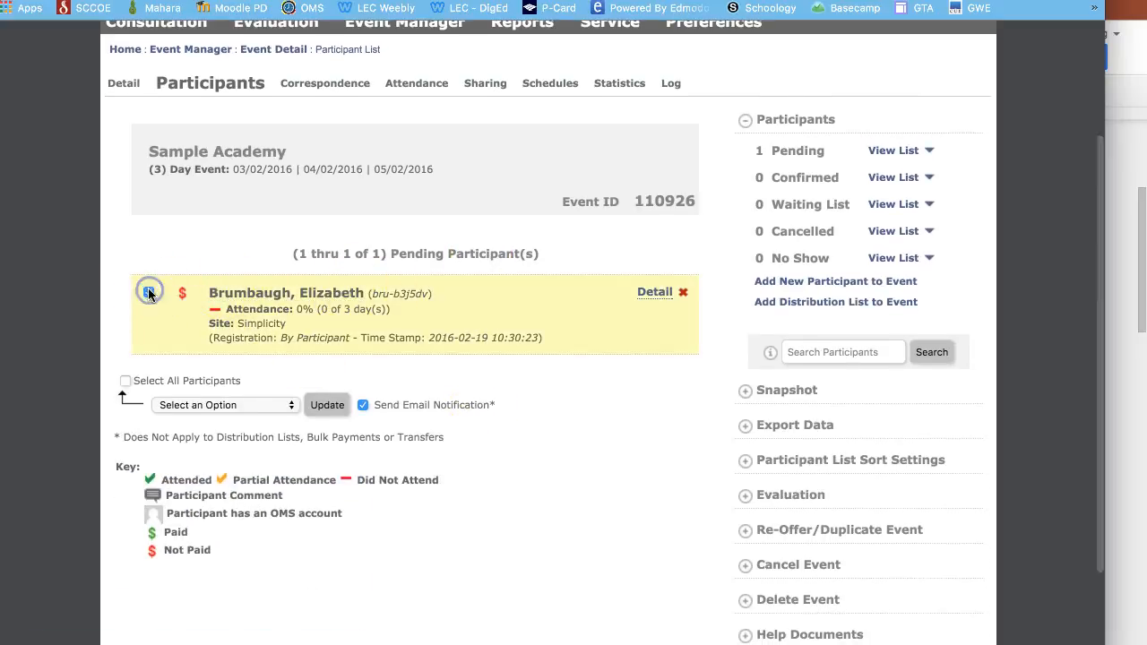
click(220, 406)
click(220, 433)
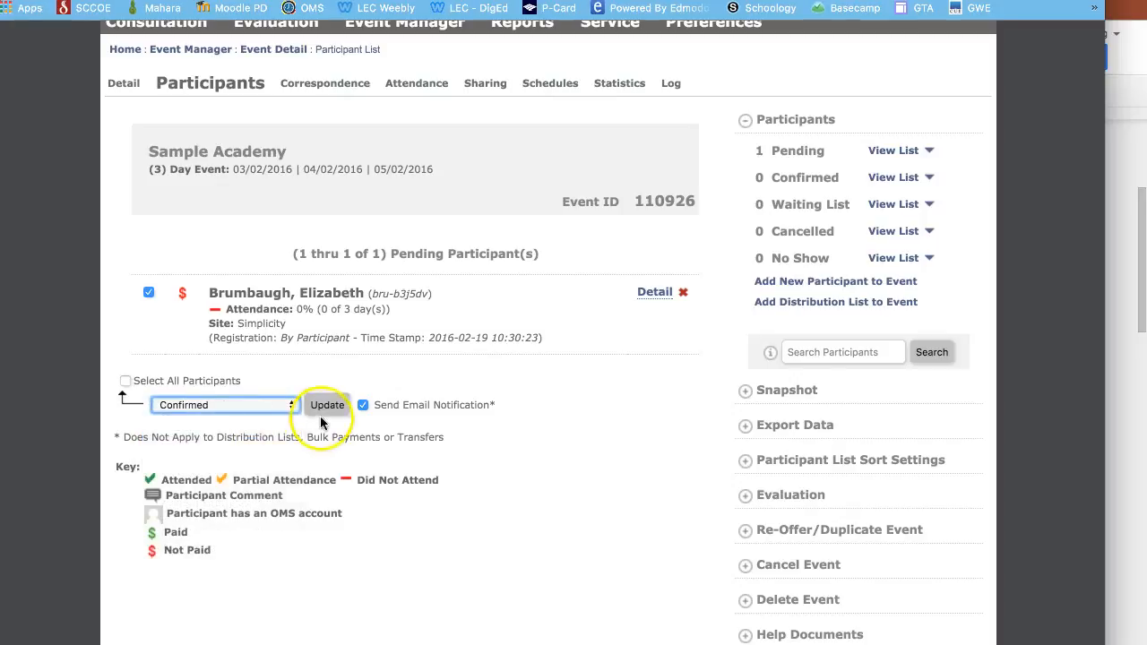
click(327, 405)
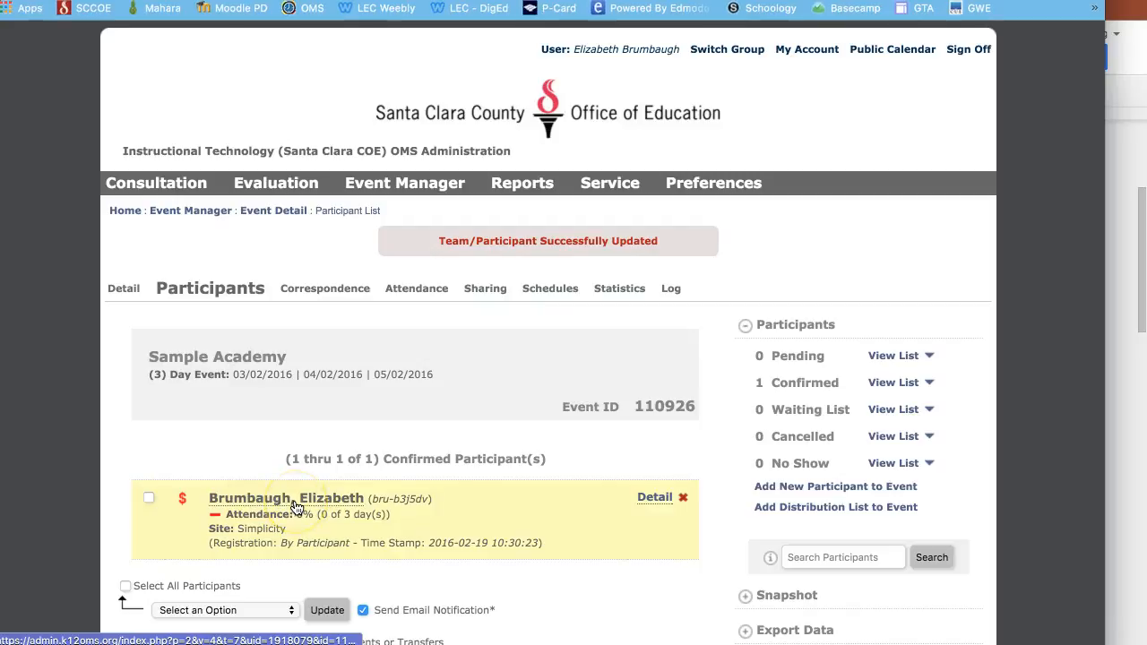
scroll(297, 509, down, 5)
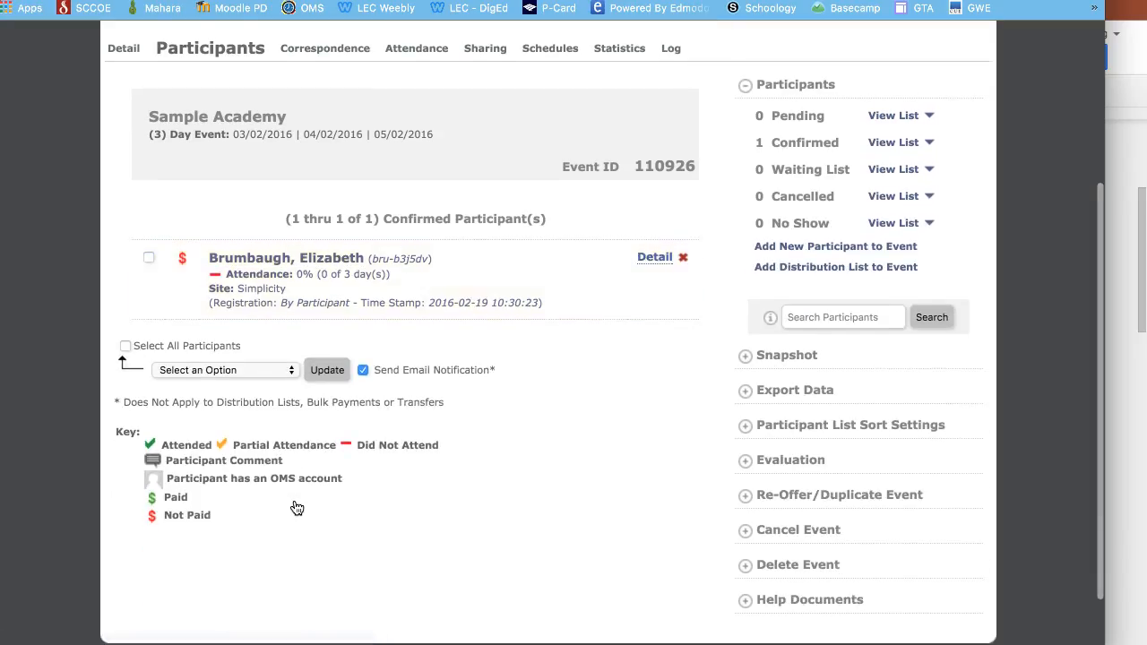
- Record a Payment of 100.00 by Check, noted 'Check #123', on the participant's record
click(288, 261)
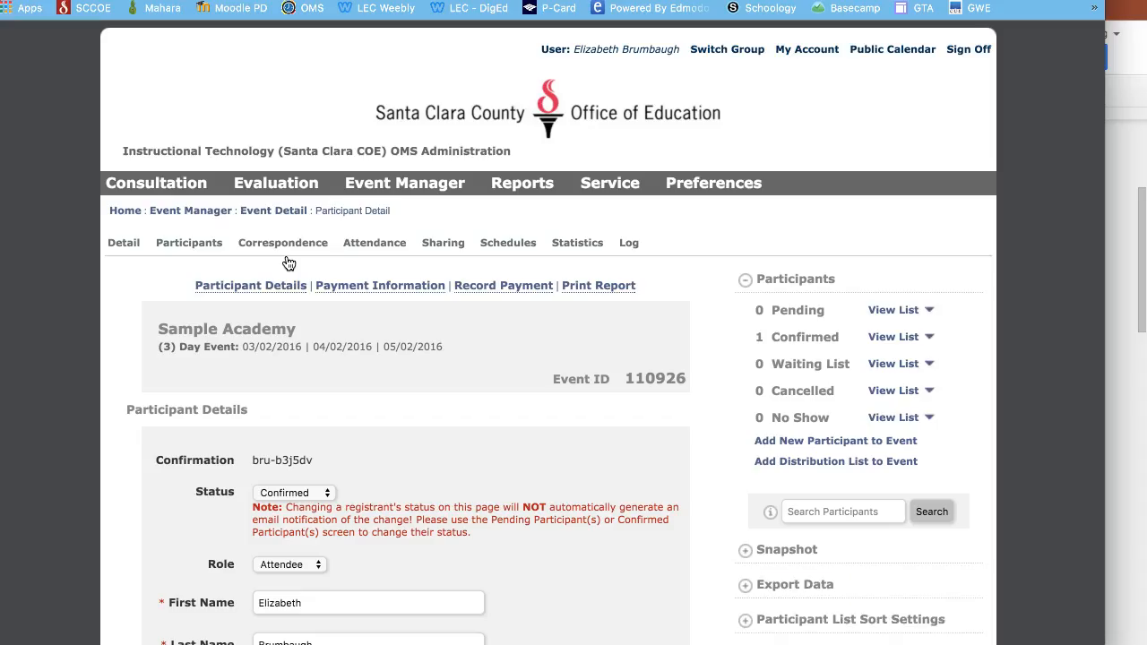
scroll(476, 515, down, 20)
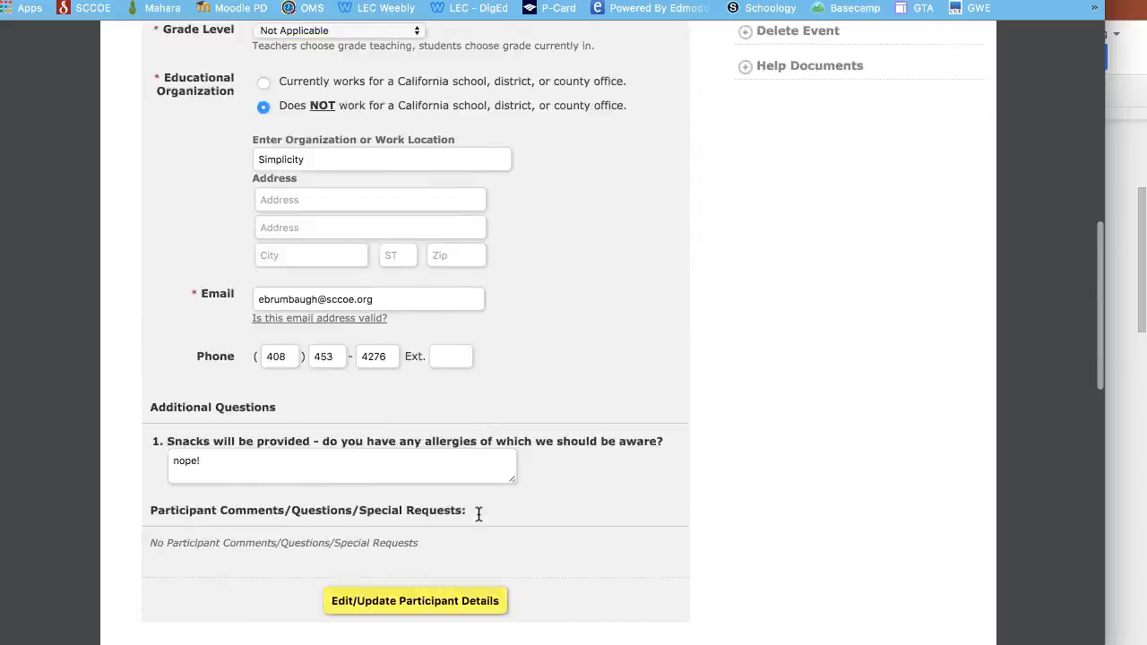
scroll(479, 515, down, 10)
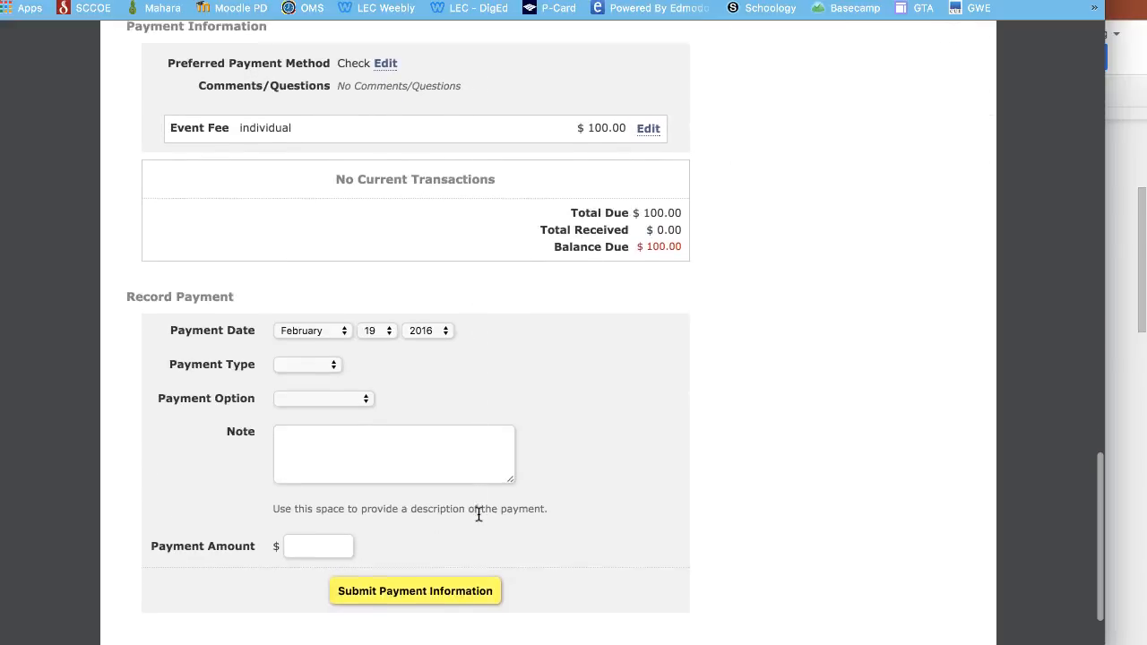
click(328, 358)
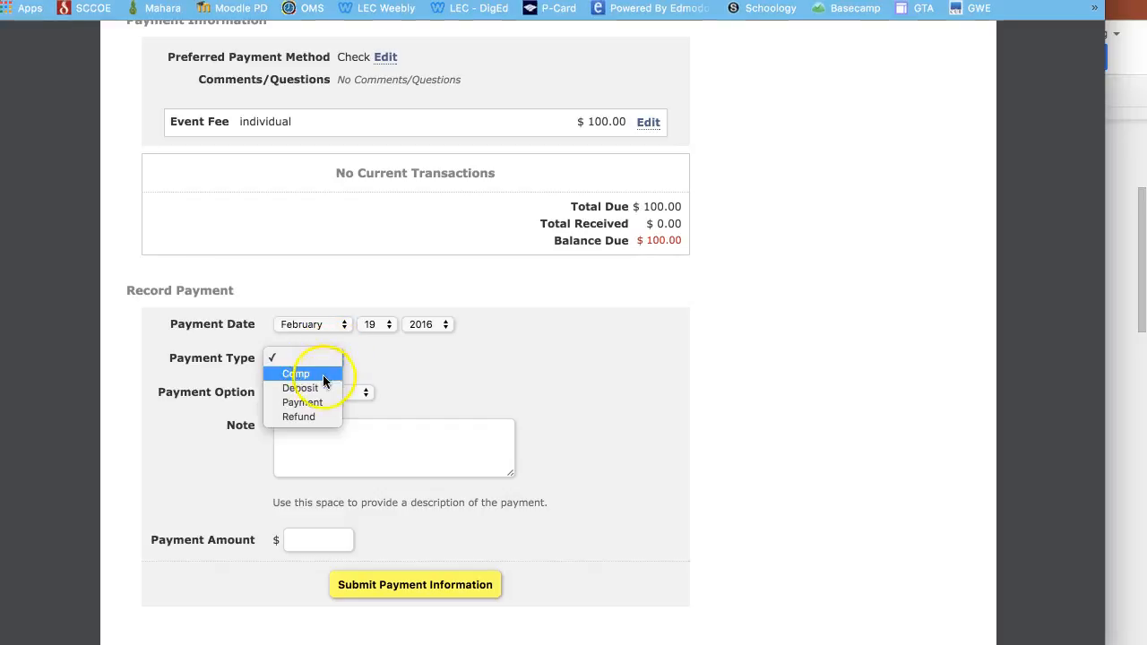
click(322, 401)
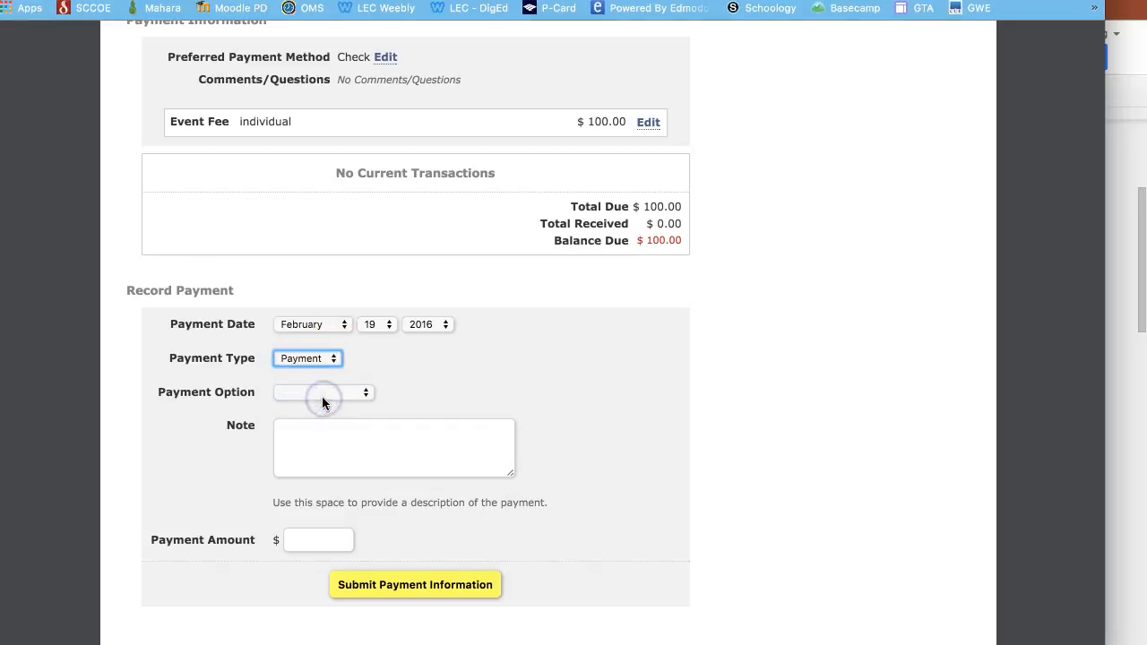
click(321, 395)
click(321, 408)
click(311, 451)
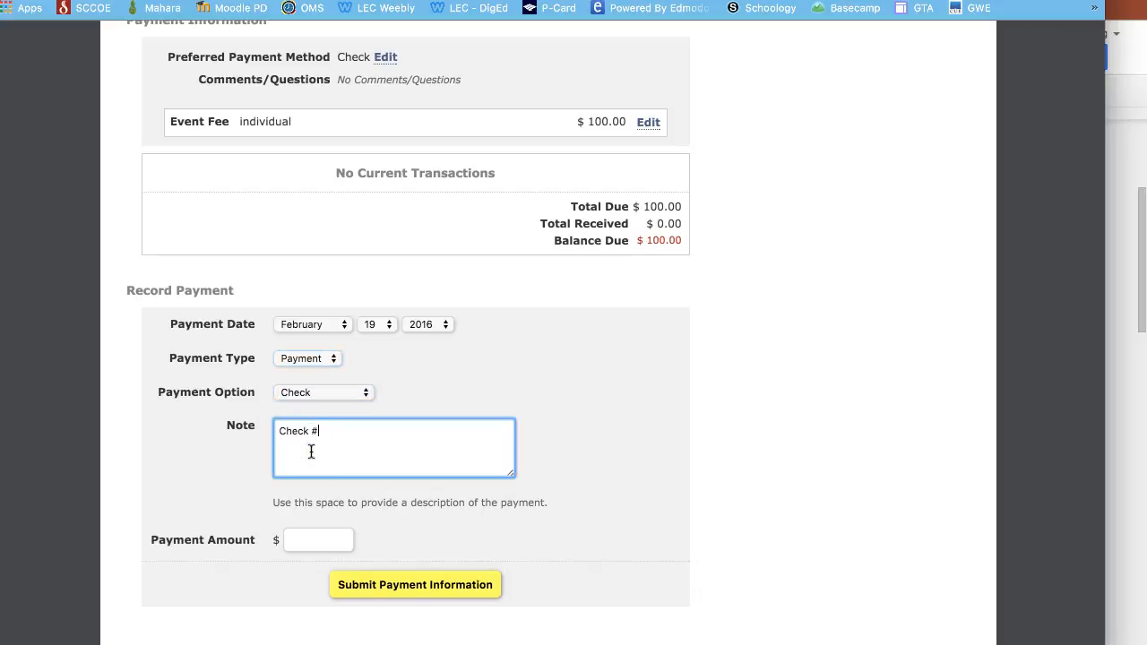
click(316, 539)
text(100.00)
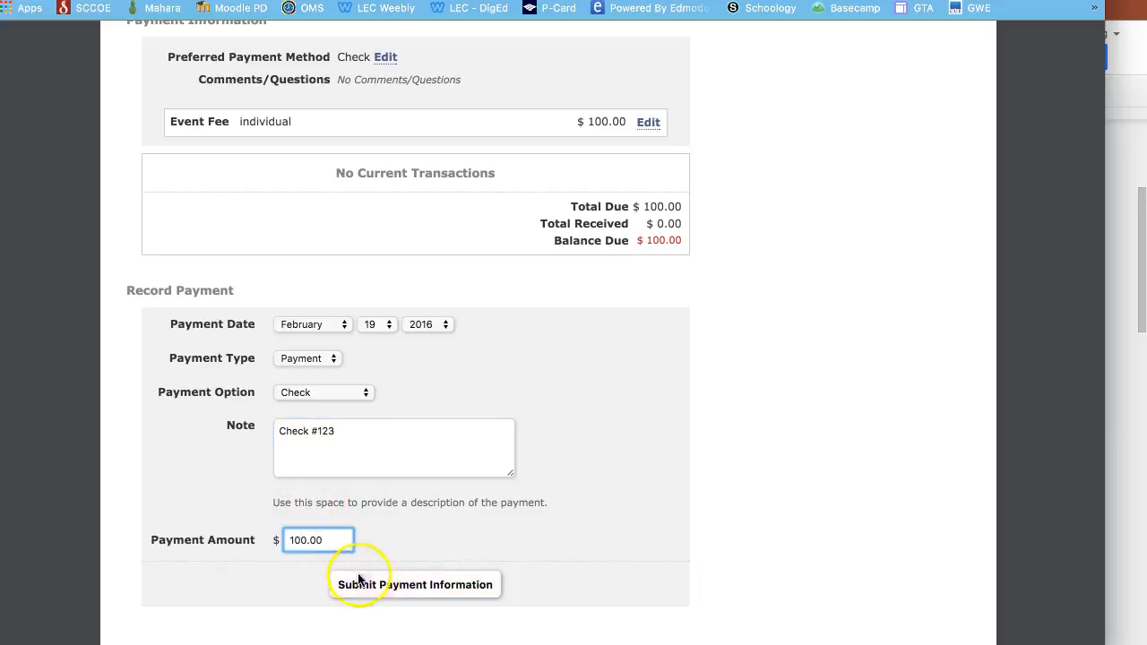
click(386, 584)
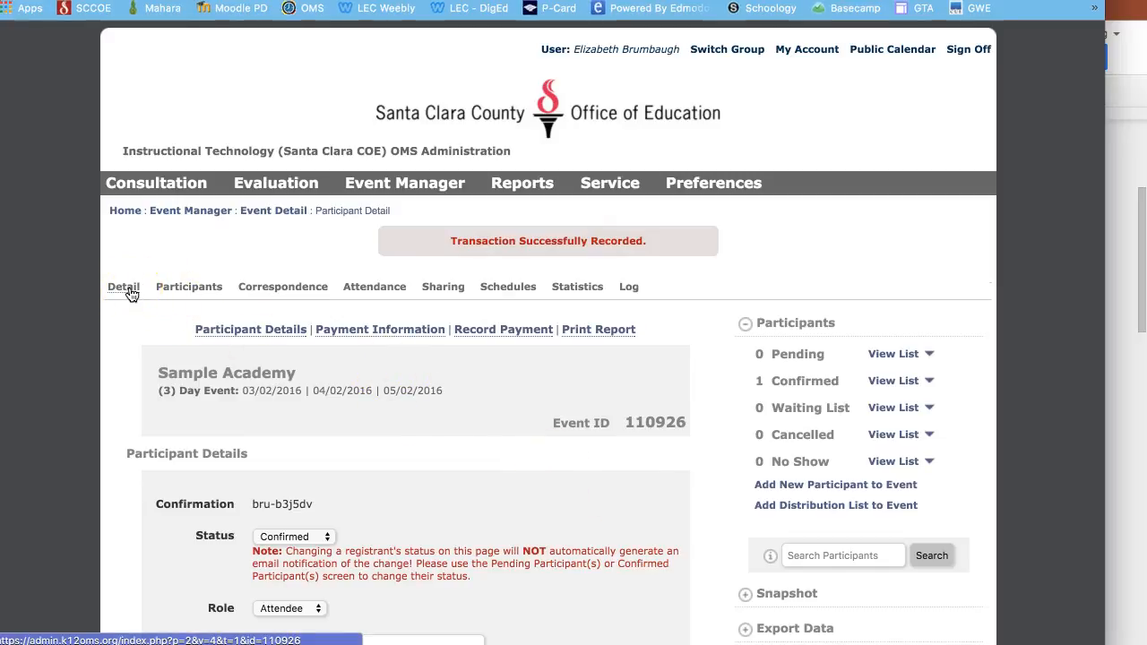
- Preview the Sample Academy public page from the Detail tab, then expand the Export Data options
click(126, 289)
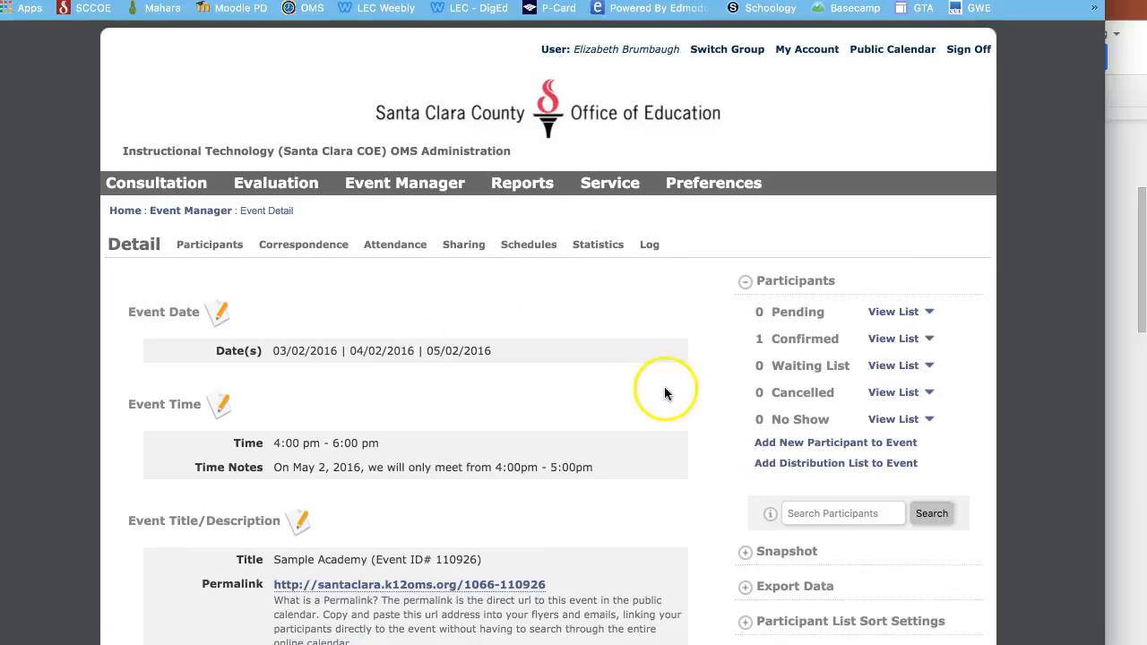
scroll(664, 393, down, 3)
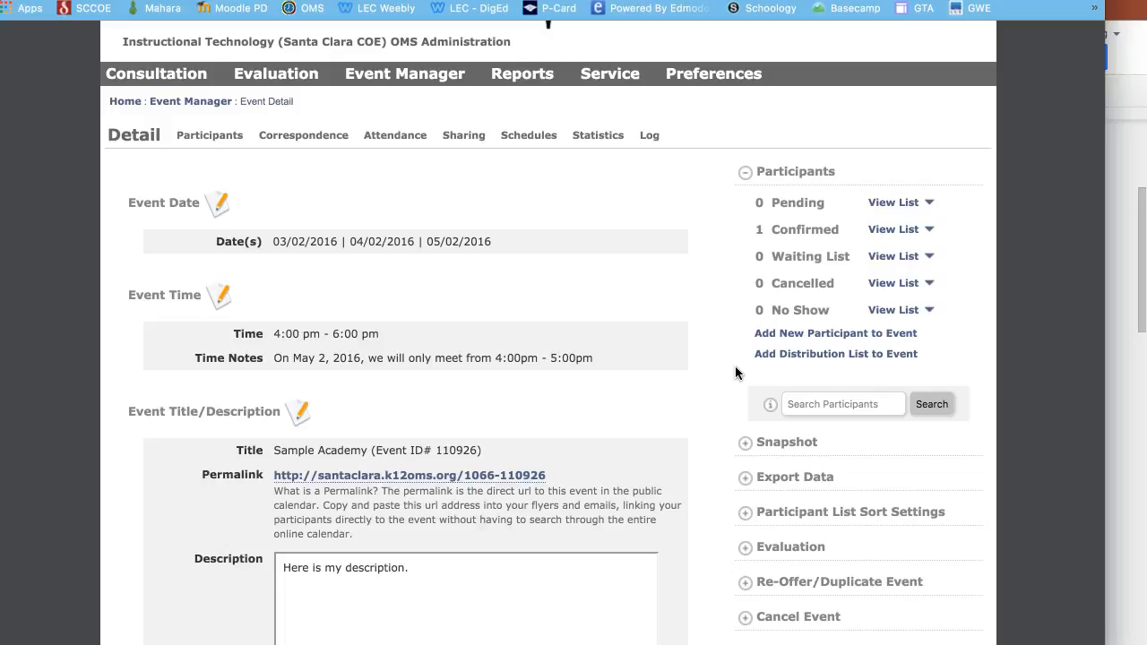
click(489, 476)
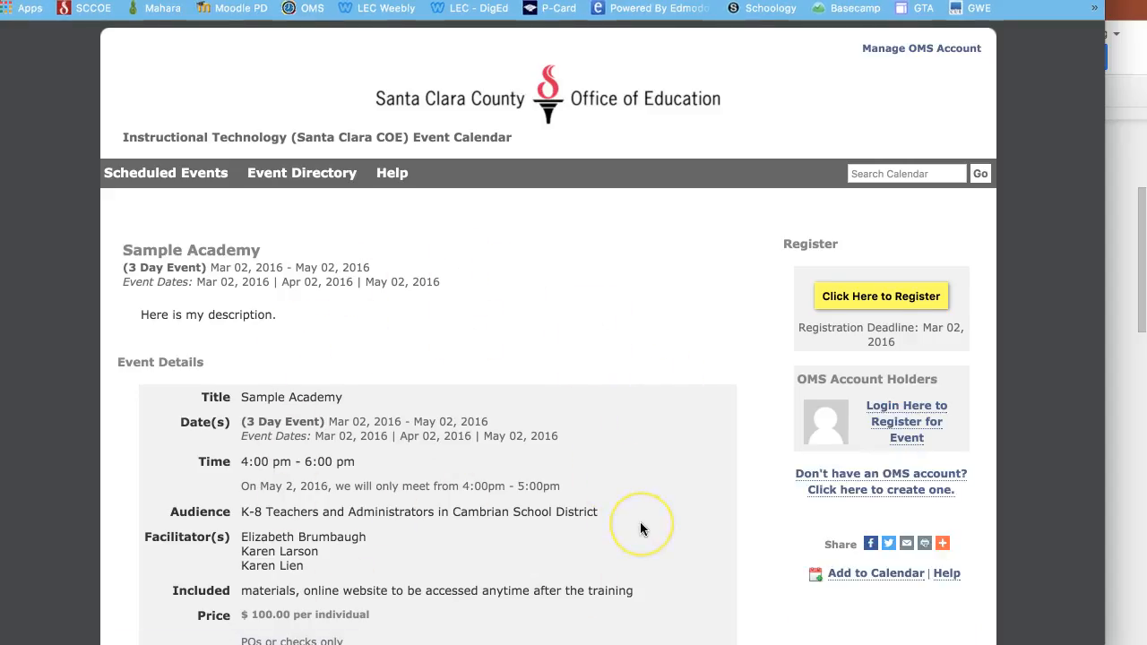
scroll(640, 523, down, 5)
scroll(640, 523, up, 5)
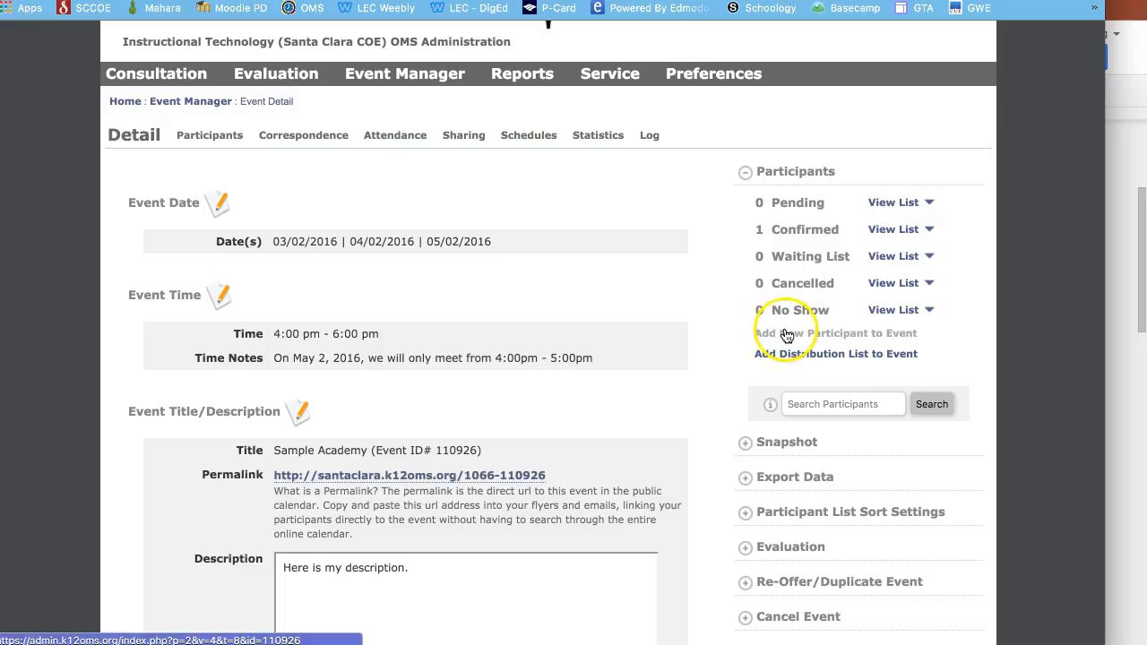
click(745, 477)
- Open the Export Participant Information form and enlarge its window
scroll(749, 487, down, 1)
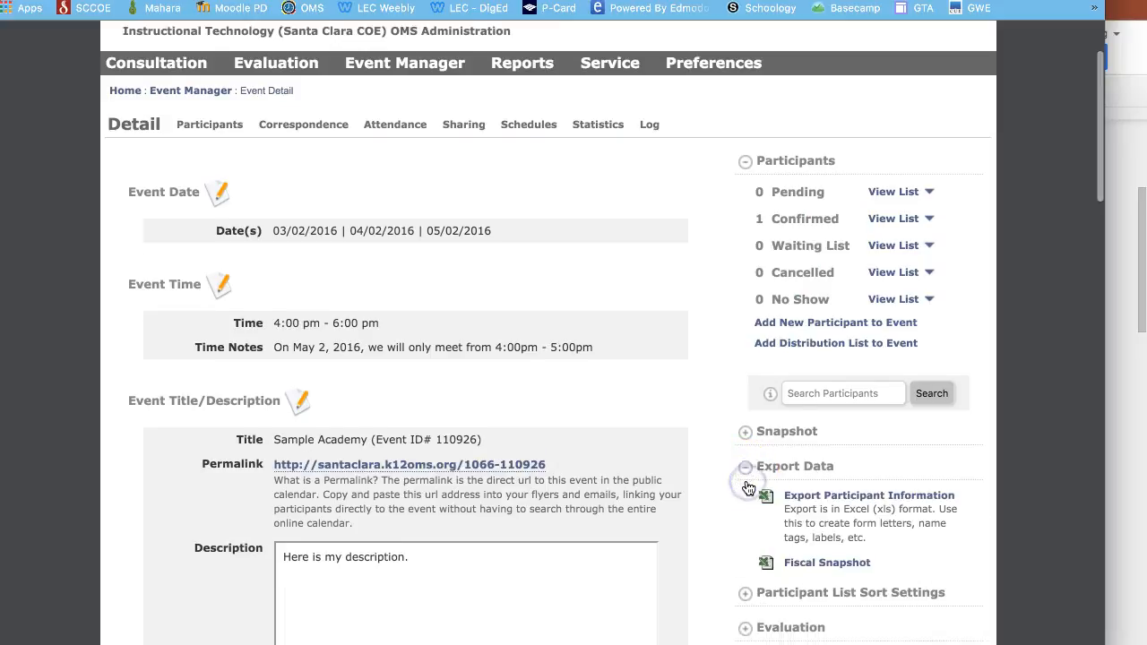
scroll(749, 487, down, 3)
click(826, 351)
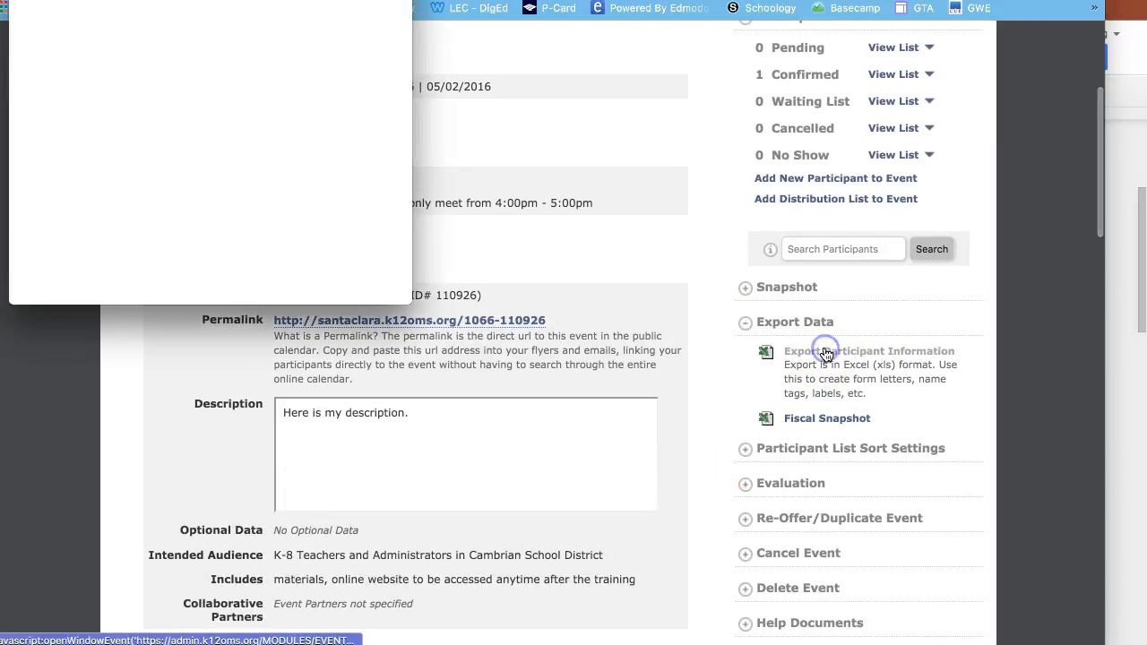
drag(412, 304, 832, 549)
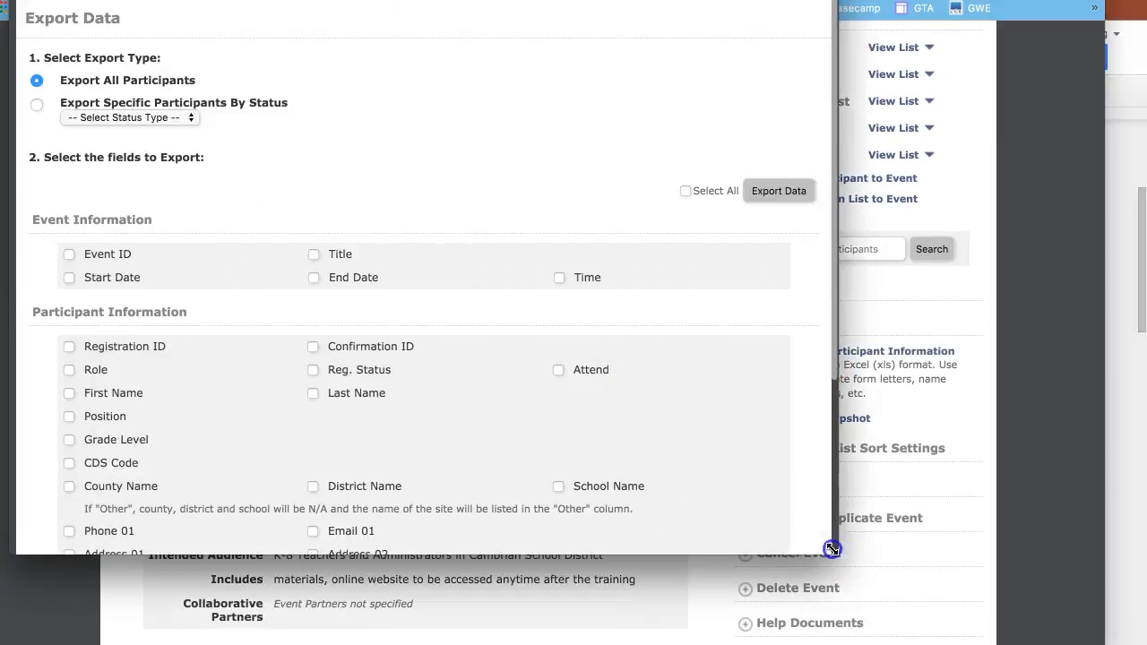
- Export All Confirmed participants with payment details and open the downloaded .xls file
click(36, 104)
click(86, 117)
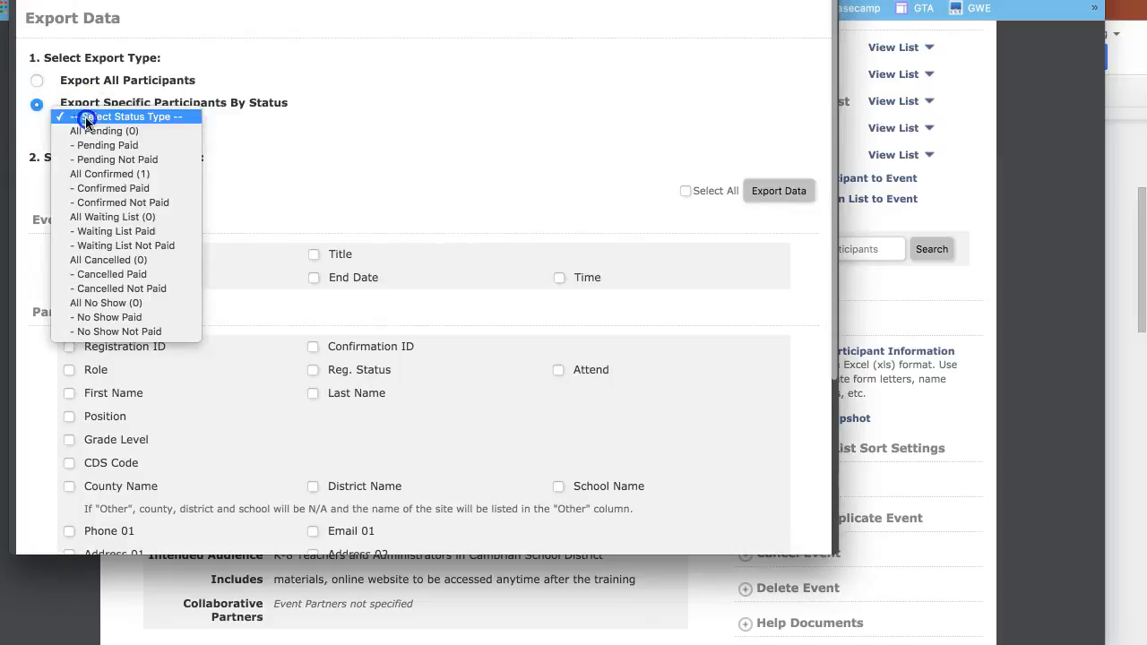
click(108, 174)
click(332, 192)
scroll(485, 400, down, 5)
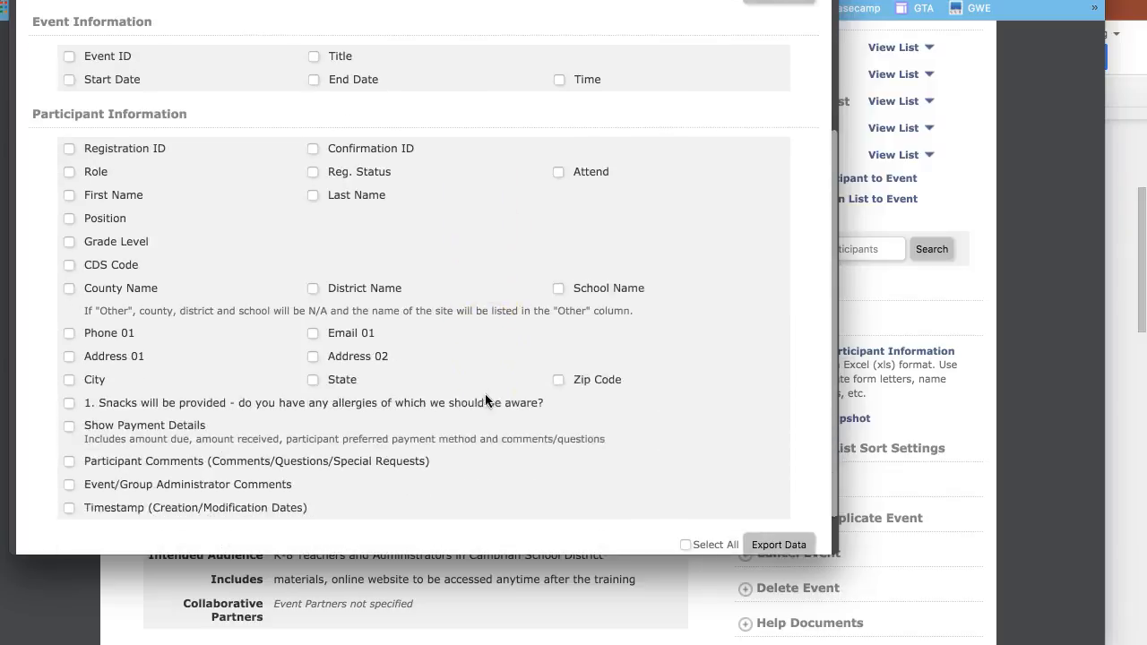
click(113, 374)
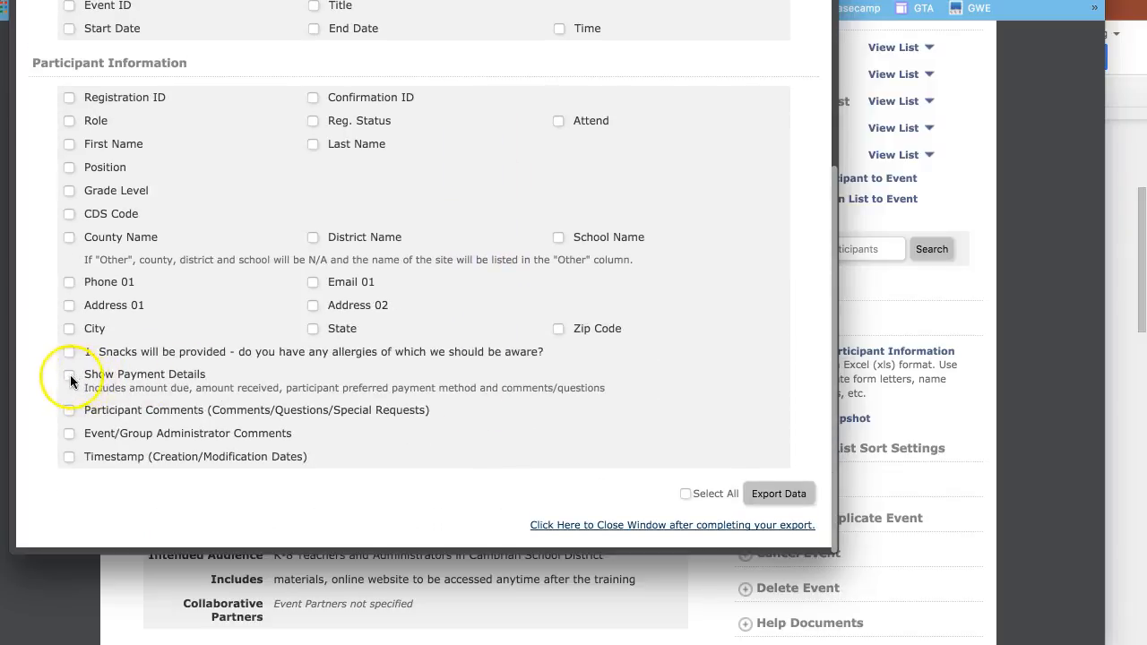
click(778, 501)
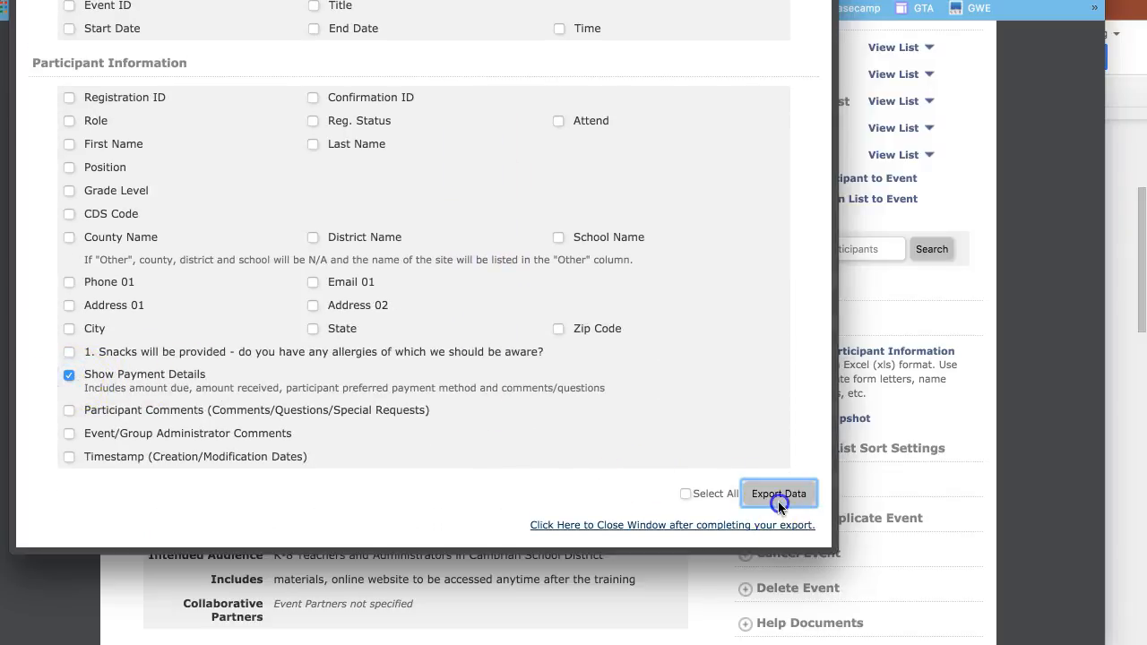
click(120, 583)
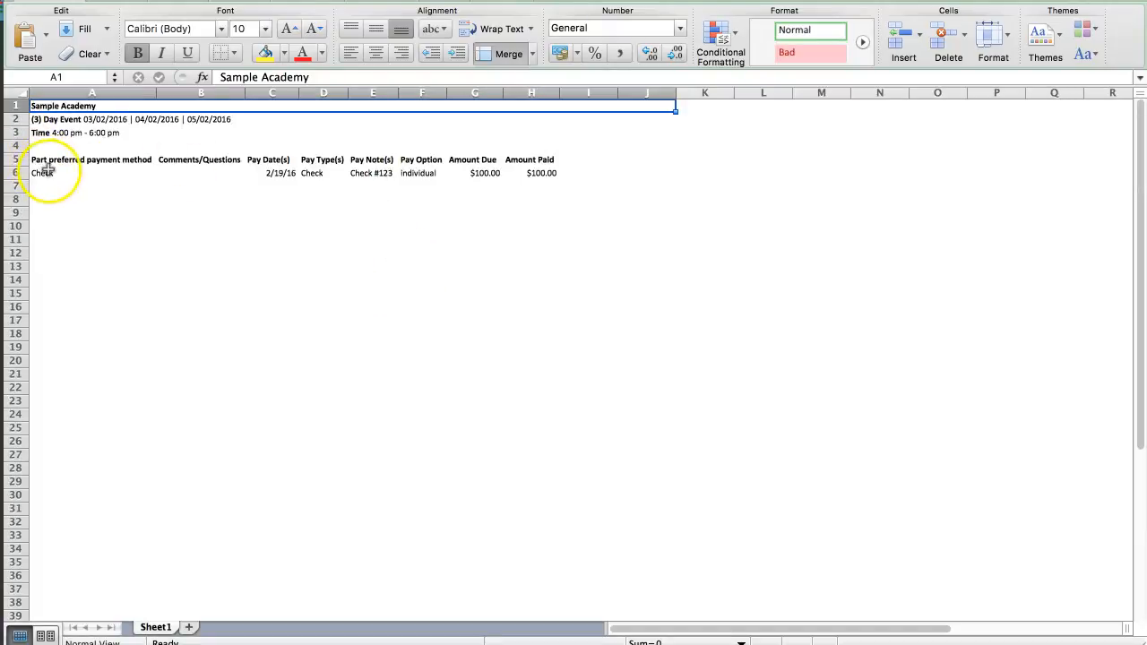
- Review the row 6 payment method, payment date, type and amount paid cells
click(43, 172)
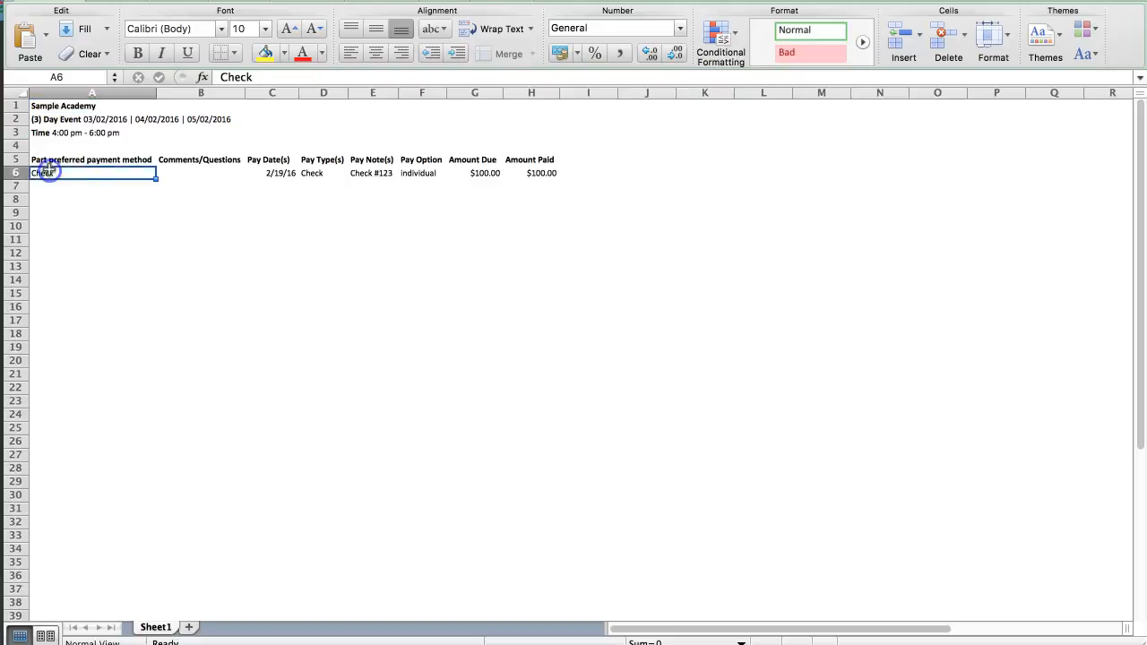
click(289, 173)
key(Right)
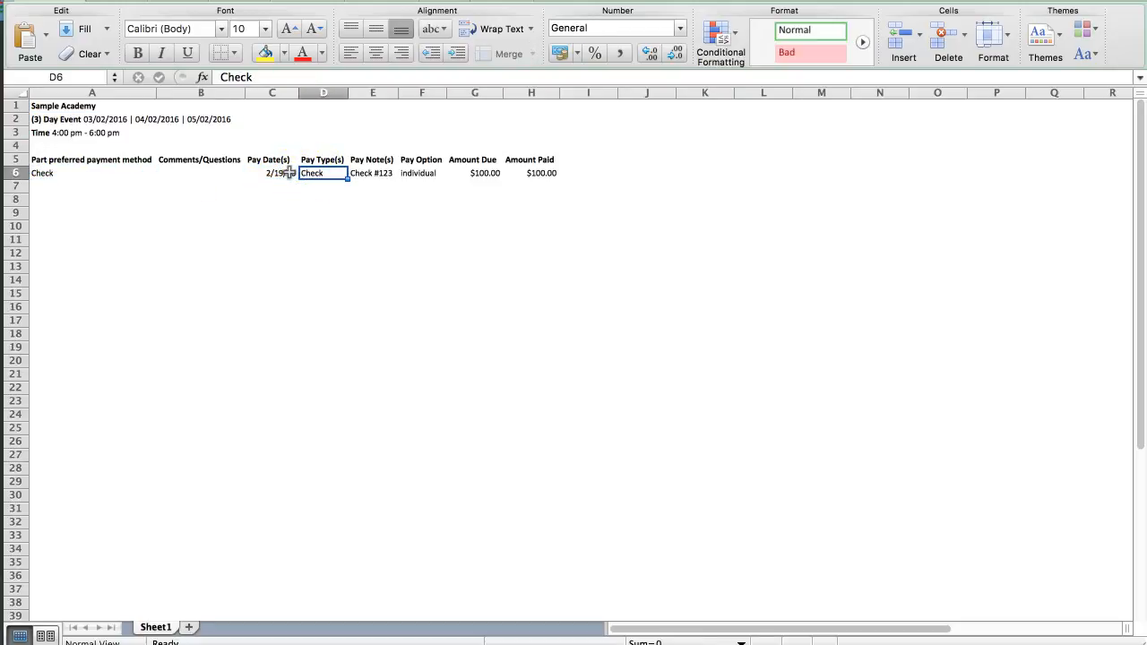
key(Right)
key(Right)
key(Right)
key(Right)
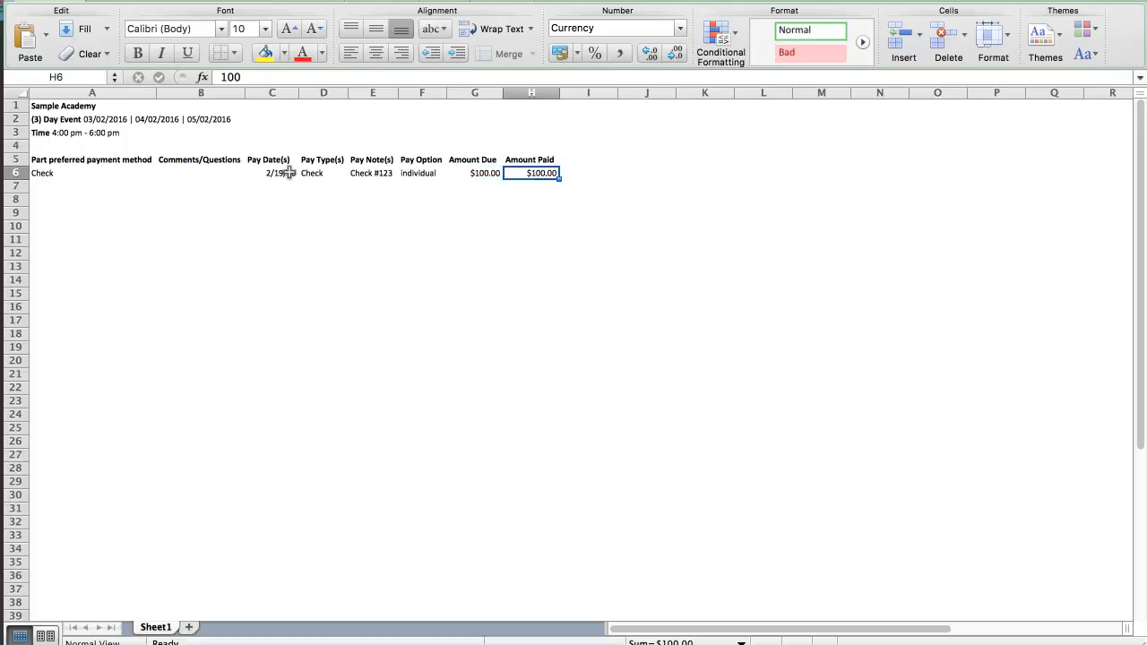
- Close the Excel workbook and tick First Name in the export fields
drag(383, 0, 463, 117)
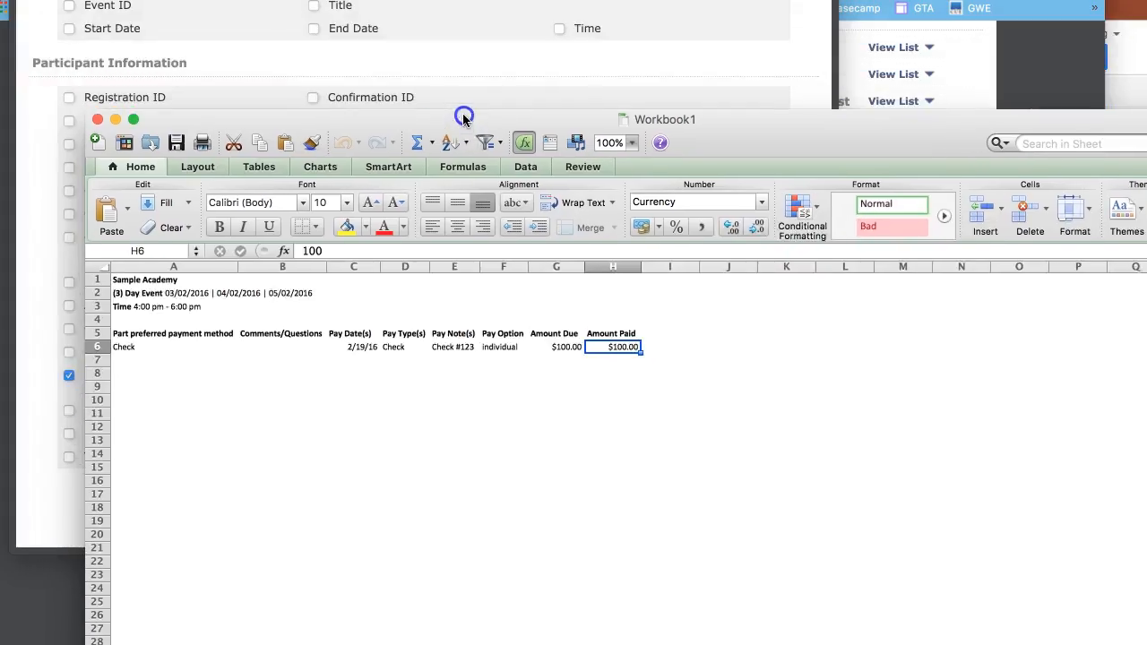
click(98, 119)
click(70, 145)
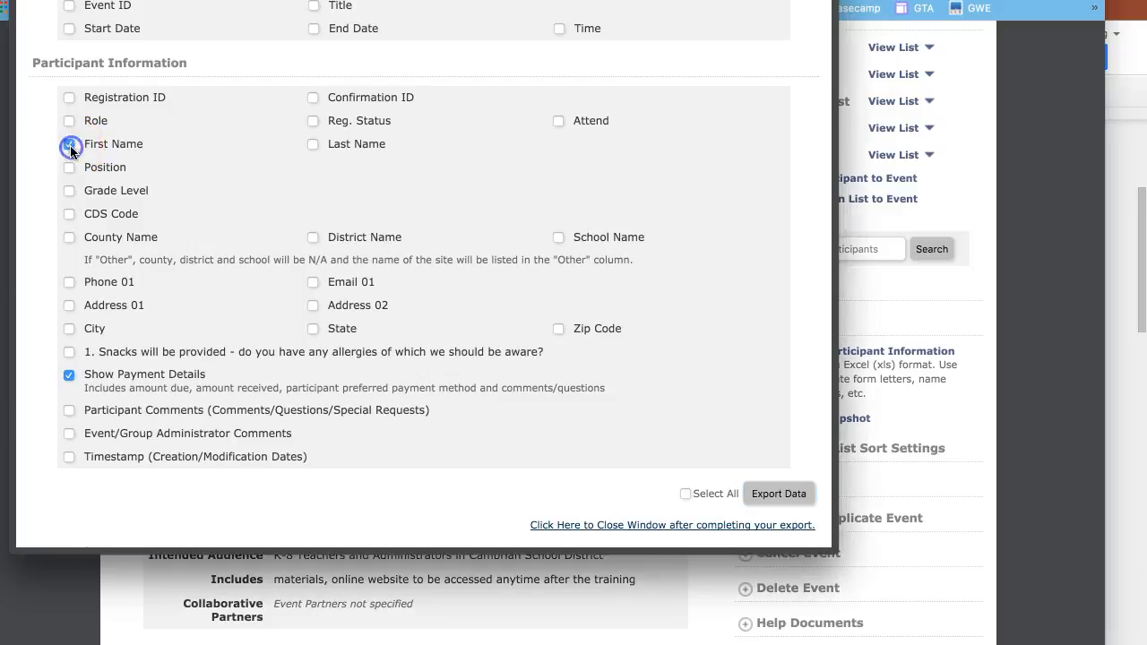
- Re-export the data, open the new .xls and review row 6 with the name columns
click(778, 494)
click(140, 570)
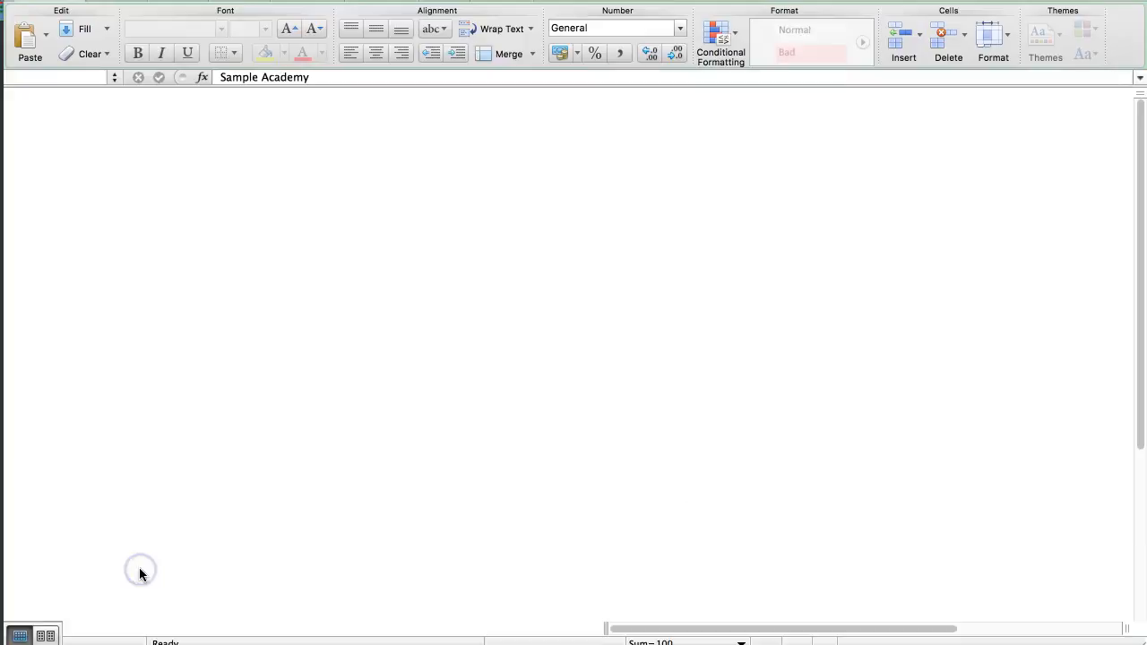
click(48, 172)
drag(48, 172, 638, 174)
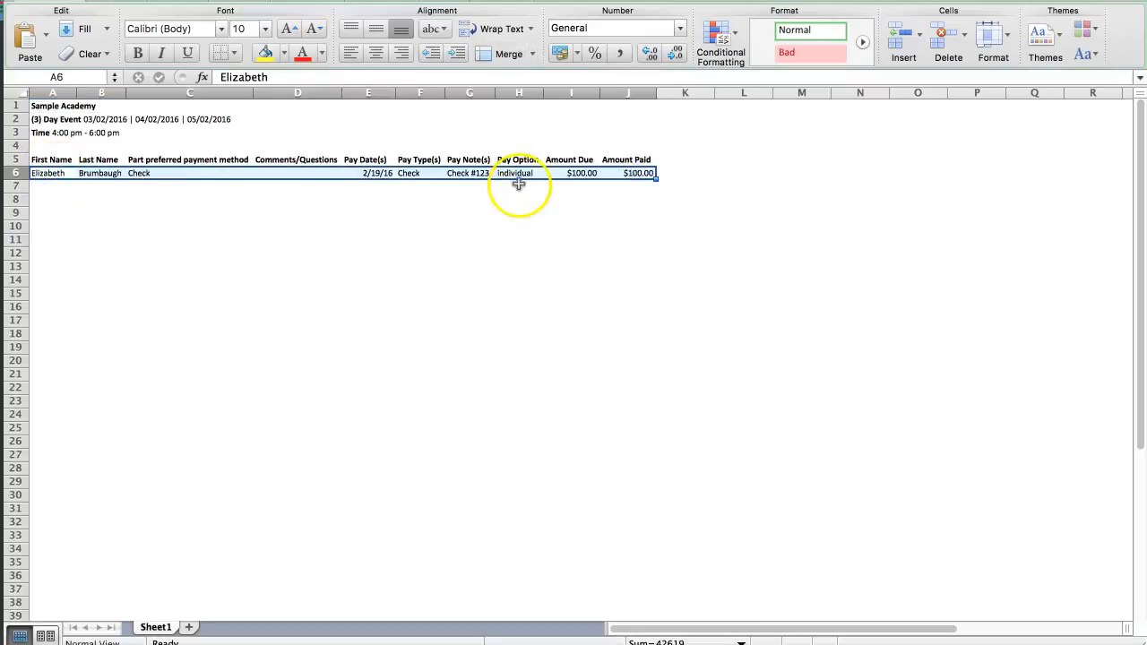
click(513, 185)
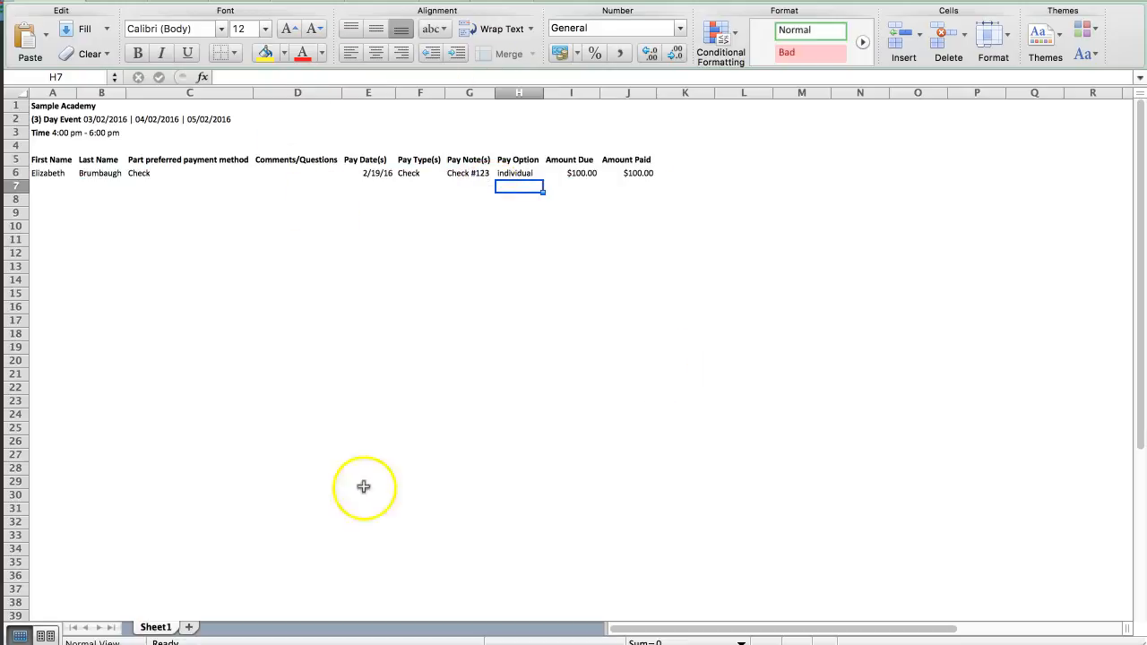
key(F3)
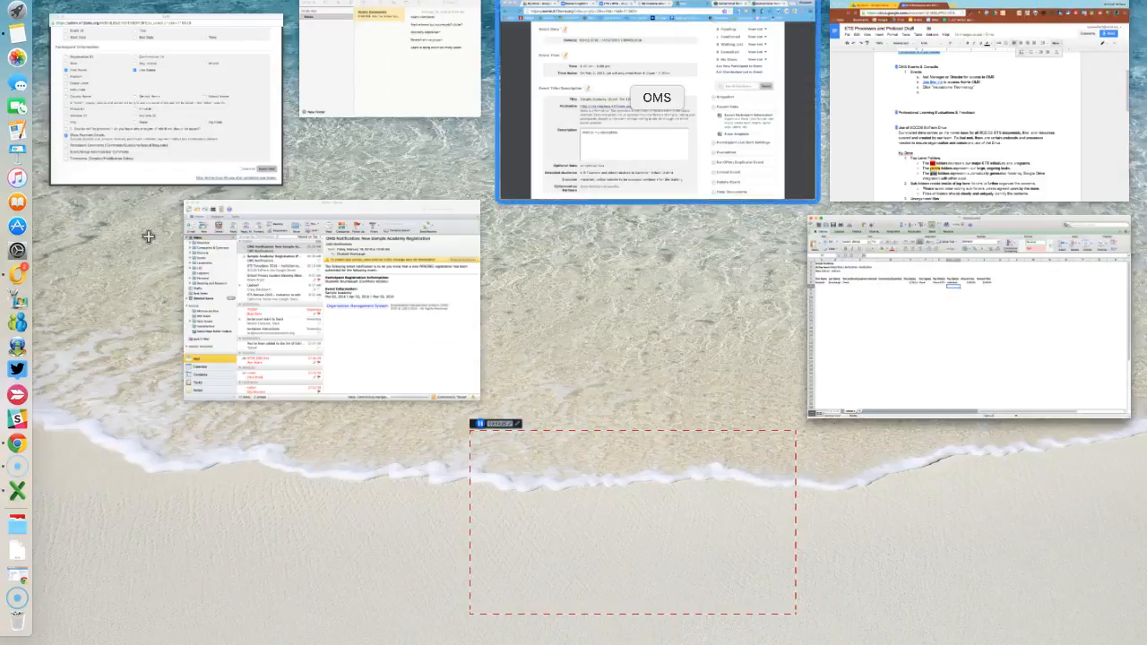
- Return to the OMS browser and show the public Sample Academy event page
click(658, 112)
click(665, 1)
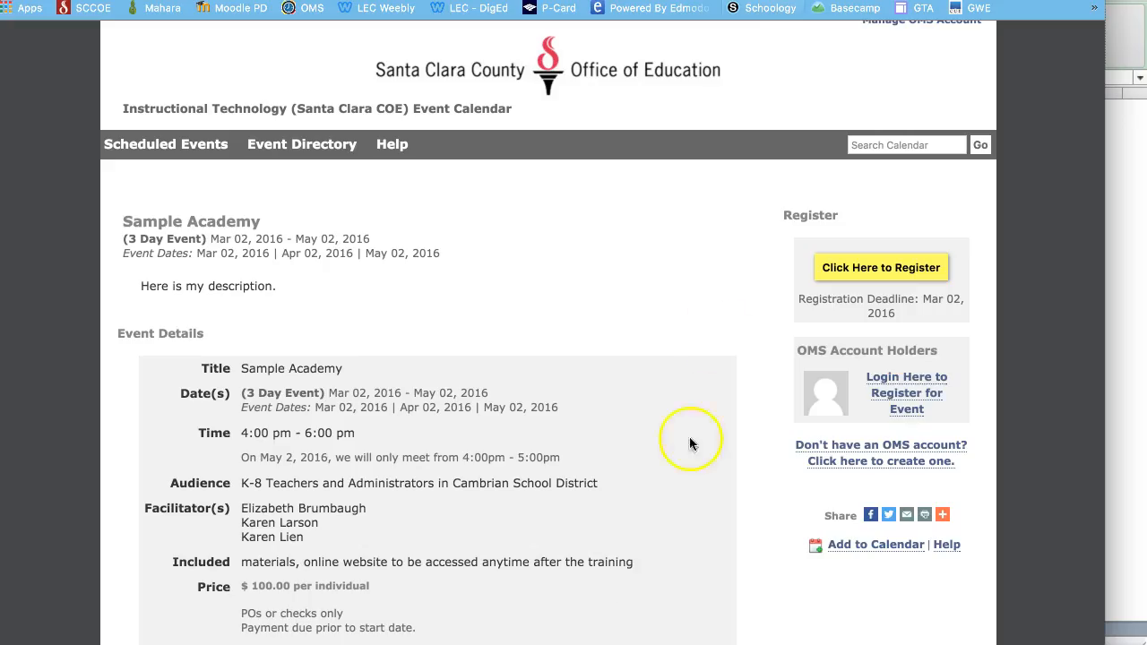